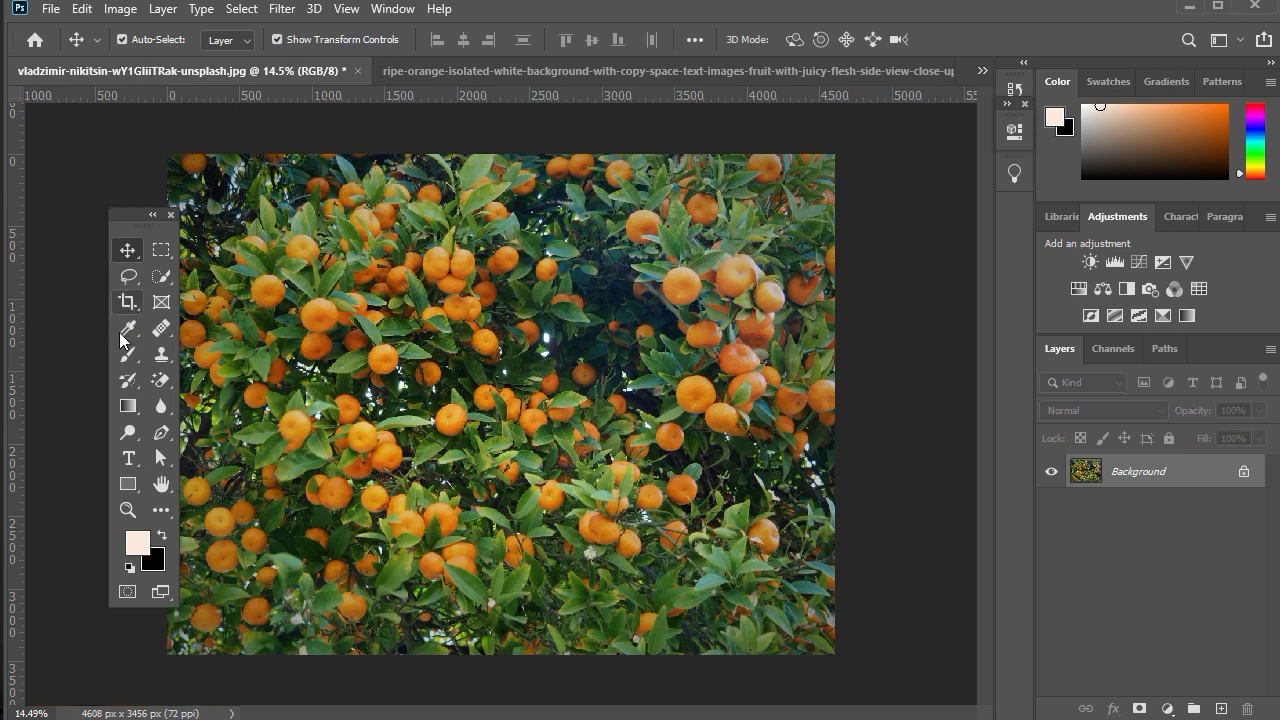
- Crop the orange tree photo from both sides to a portrait frame about 2538 px wide by 3456 px high
{"action": "left_click", "coordinate": [133, 300]}
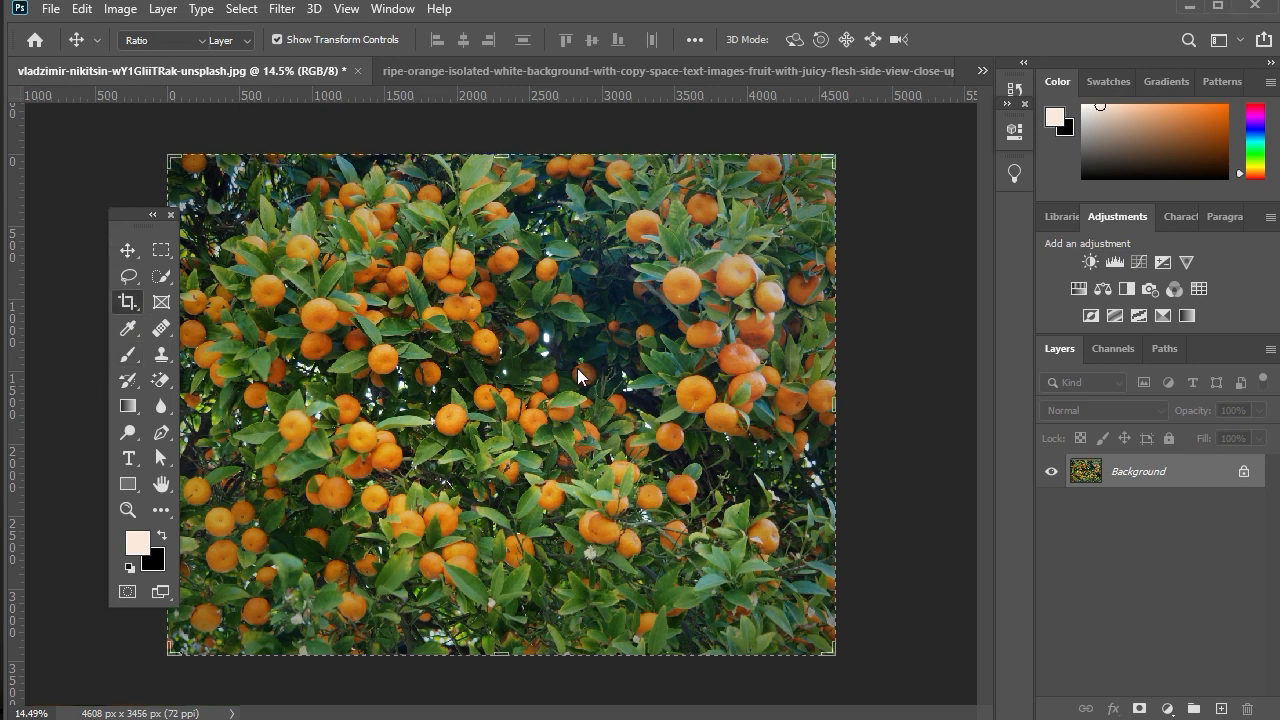
{"action": "left_click_drag", "start_coordinate": [826, 403], "coordinate": [677, 405]}
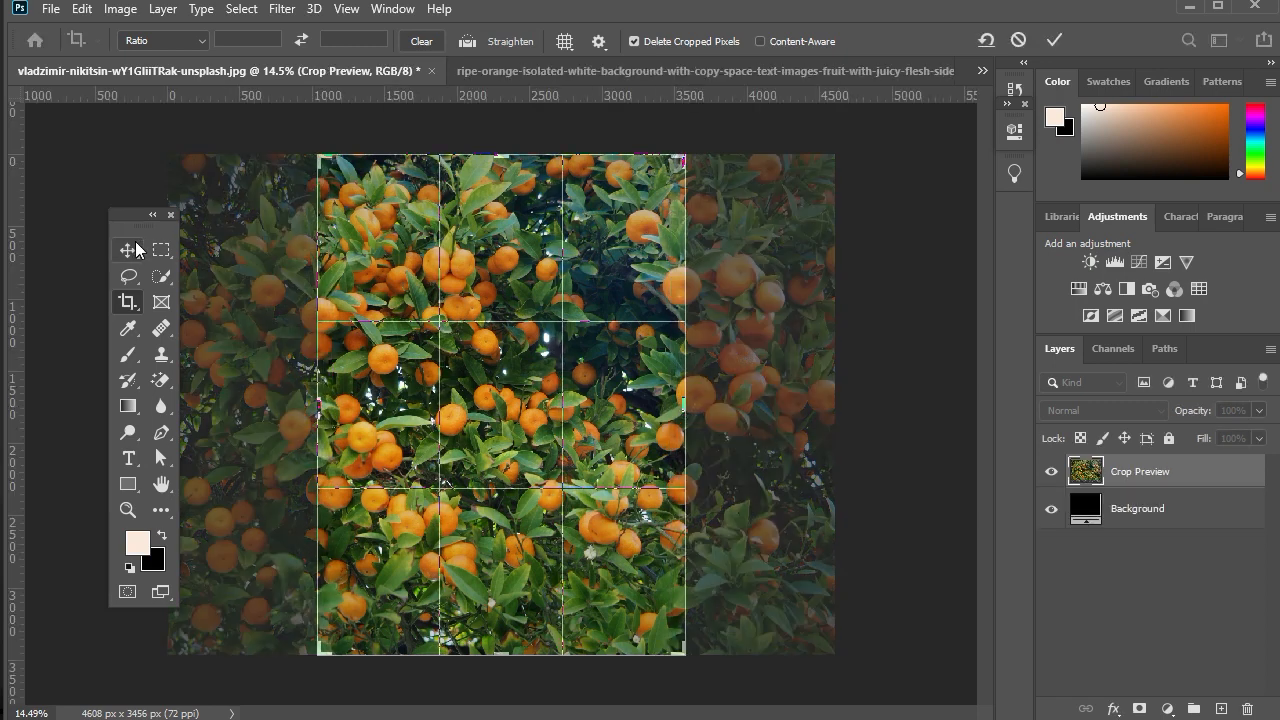
{"action": "left_click", "coordinate": [130, 250]}
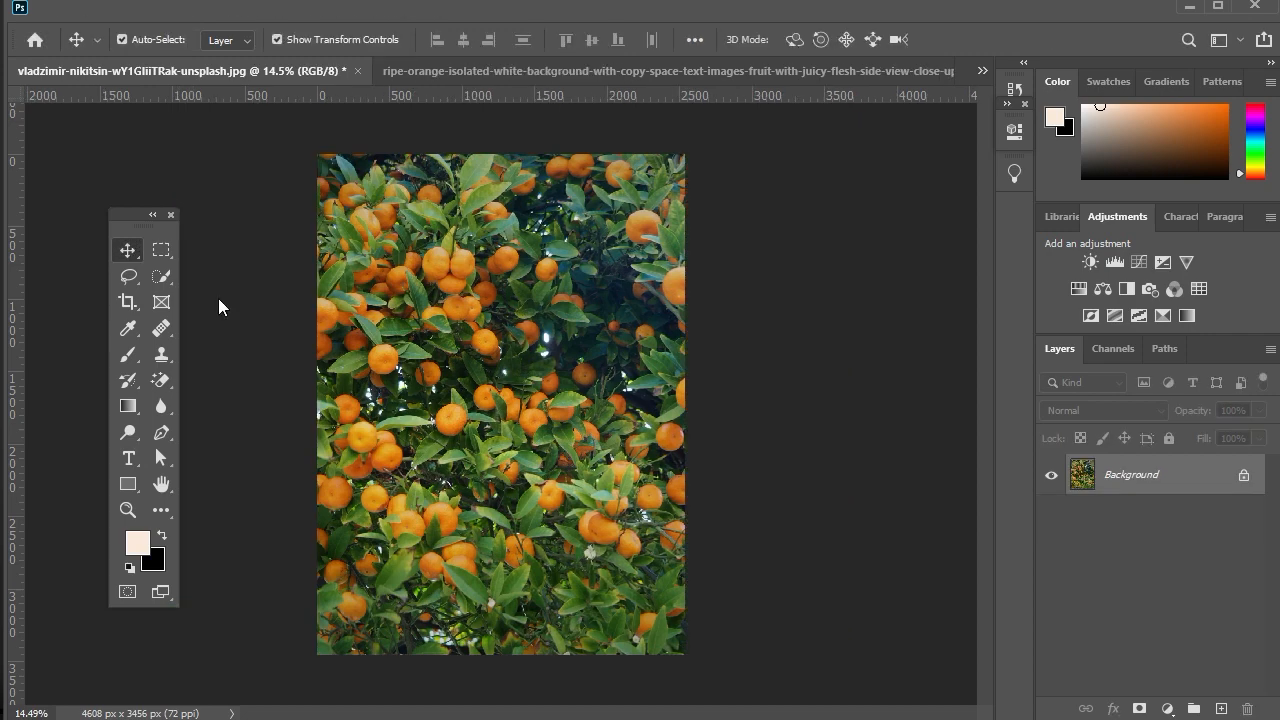
- Add a Gradient fill layer above the photo with the Radial style and the Reverse and Dither options enabled
{"action": "scroll", "coordinate": [513, 410], "scroll_direction": "up", "scroll_amount": 3}
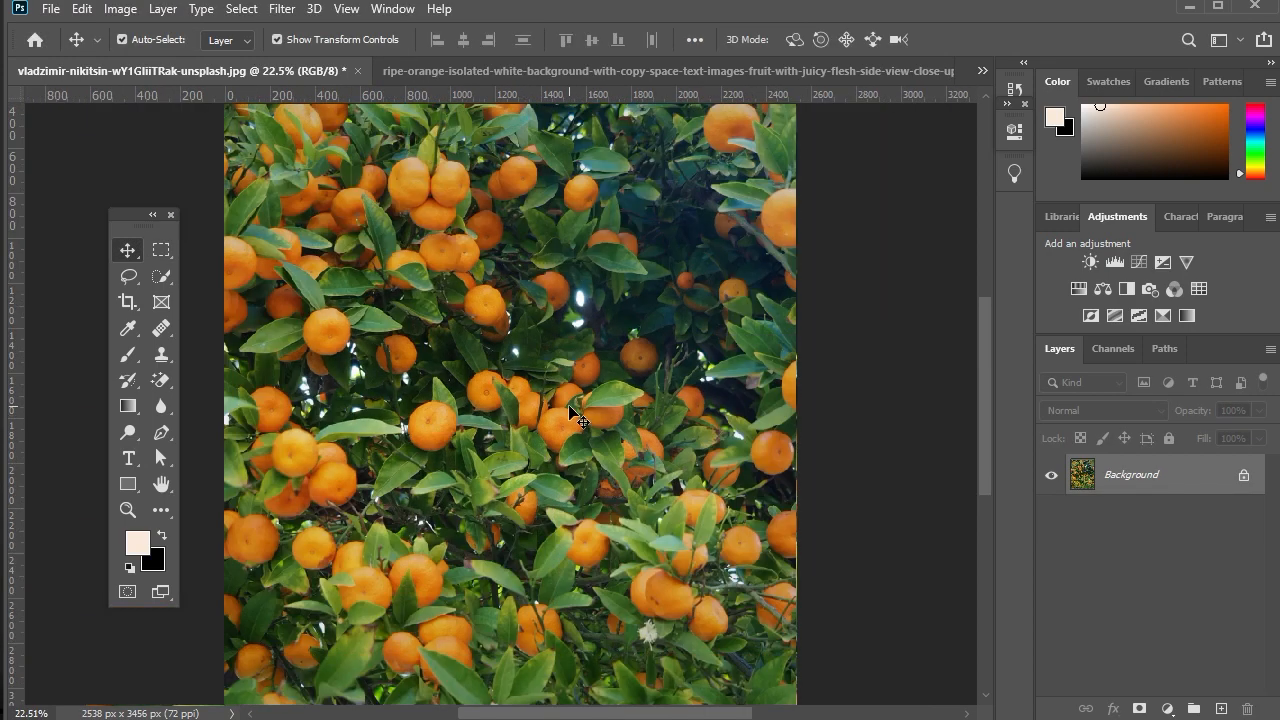
{"action": "key", "text": "ctrl+0"}
{"action": "left_click", "coordinate": [1168, 706]}
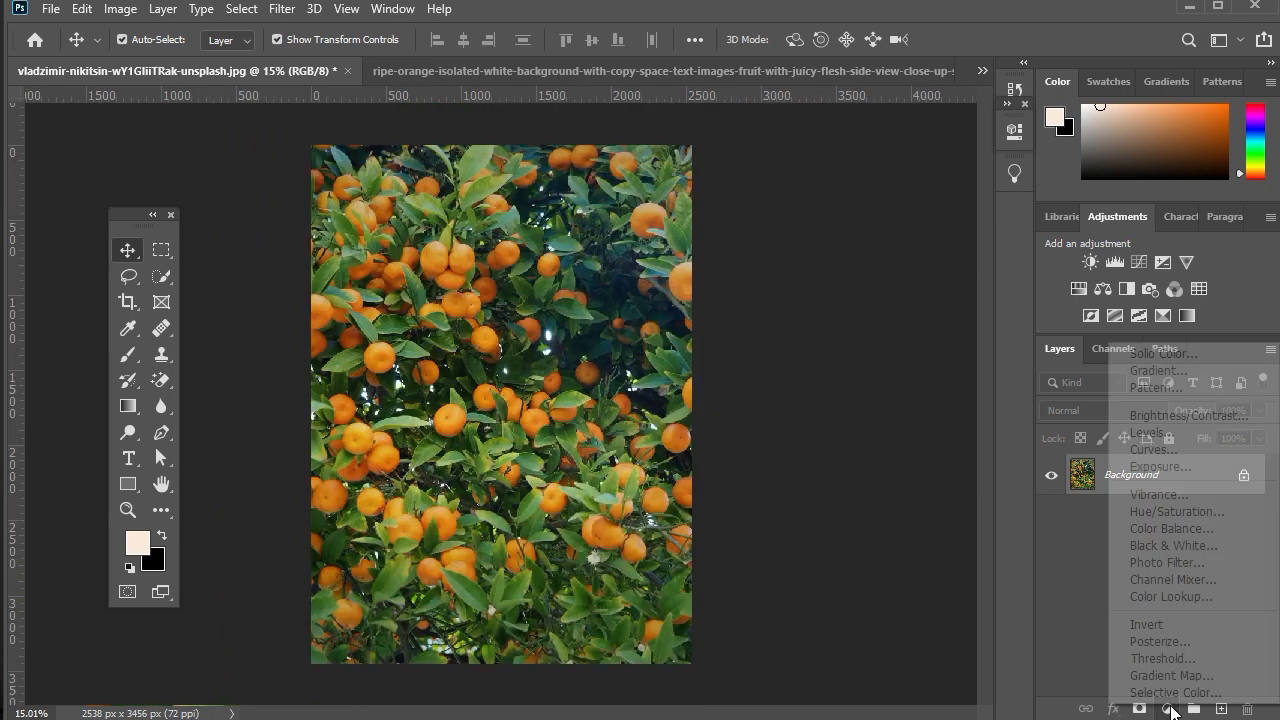
{"action": "left_click", "coordinate": [1166, 371]}
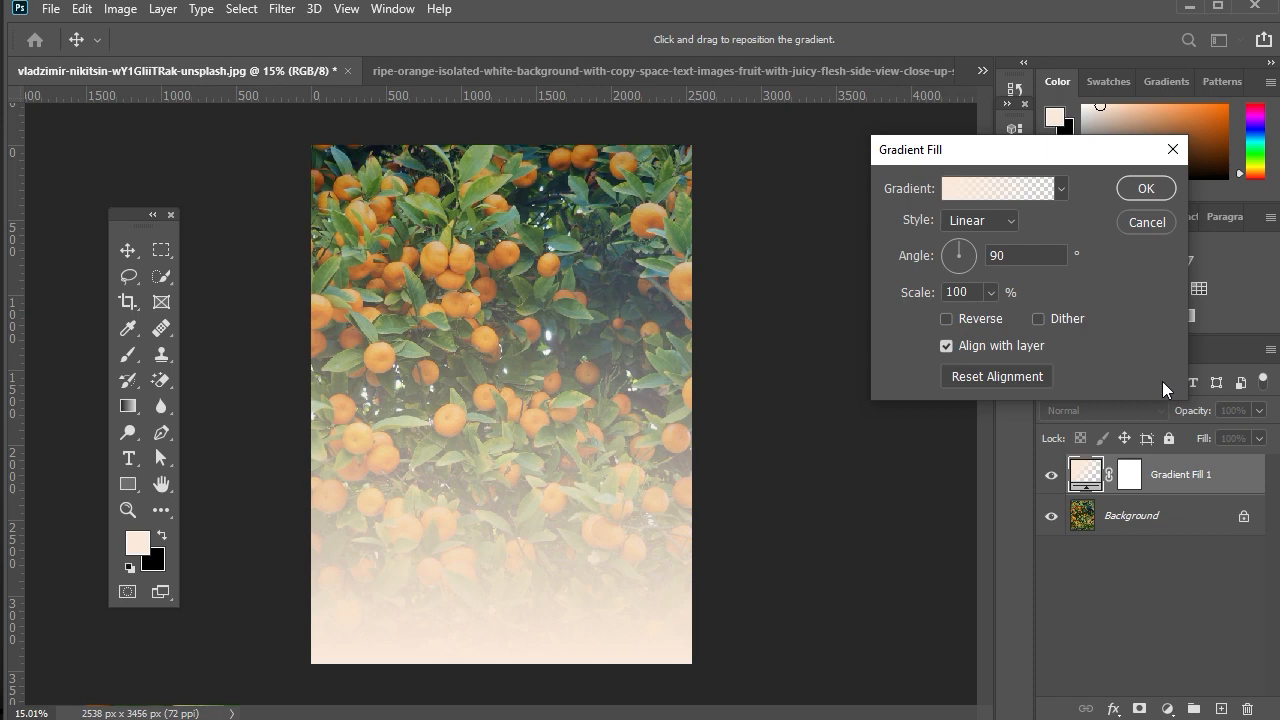
{"action": "left_click", "coordinate": [965, 214]}
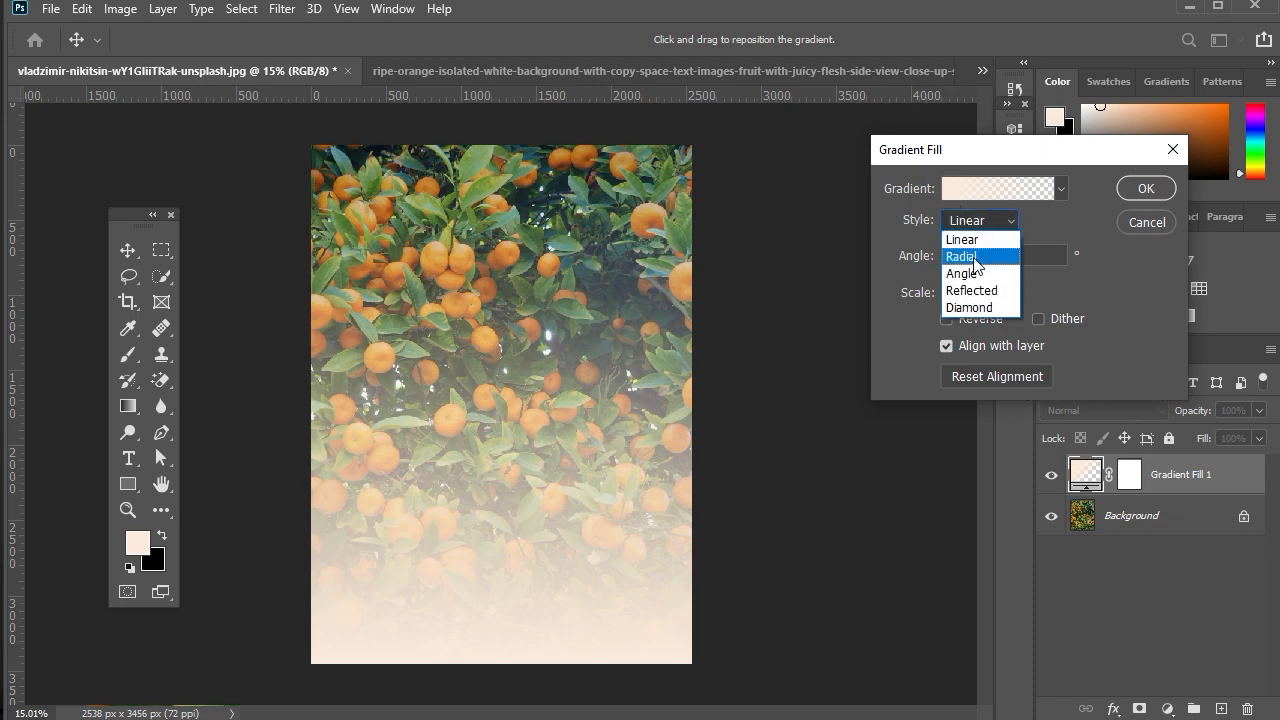
{"action": "left_click", "coordinate": [968, 248]}
{"action": "left_click", "coordinate": [947, 318]}
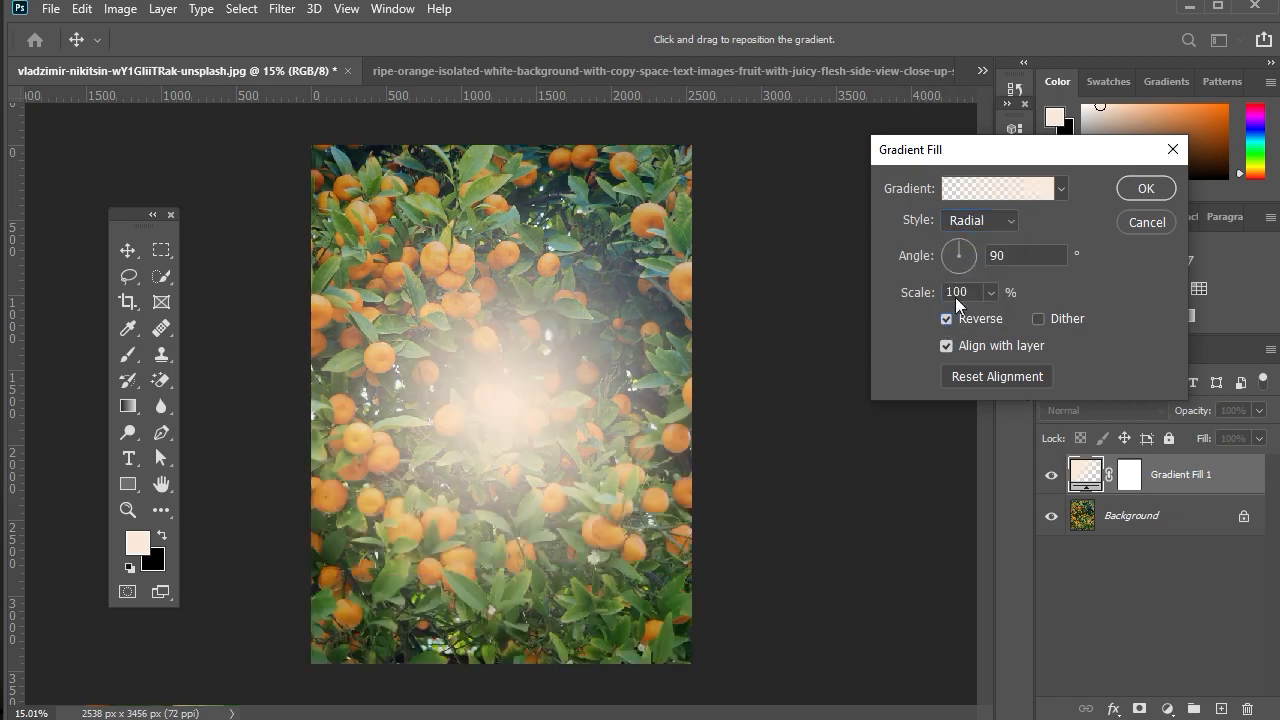
{"action": "left_click", "coordinate": [1037, 319]}
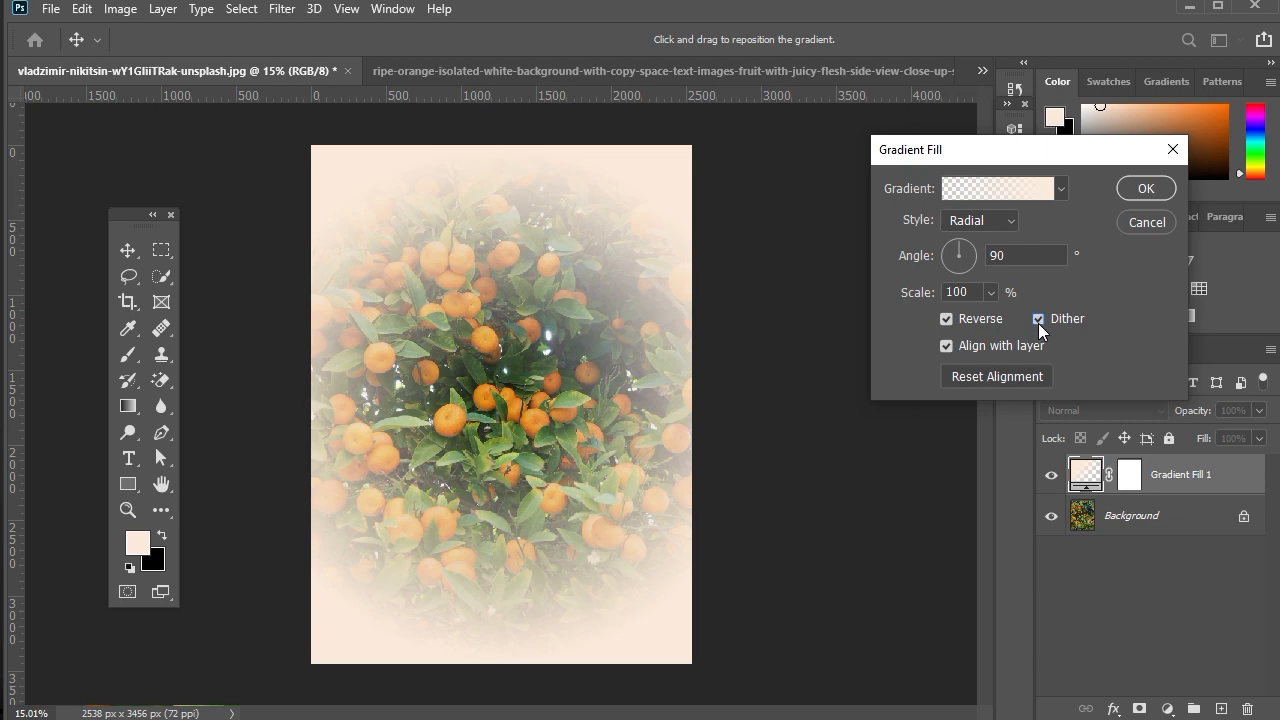
- Open the gradient for editing and set its start colour stop to black
{"action": "left_click", "coordinate": [976, 193]}
{"action": "left_click", "coordinate": [838, 507]}
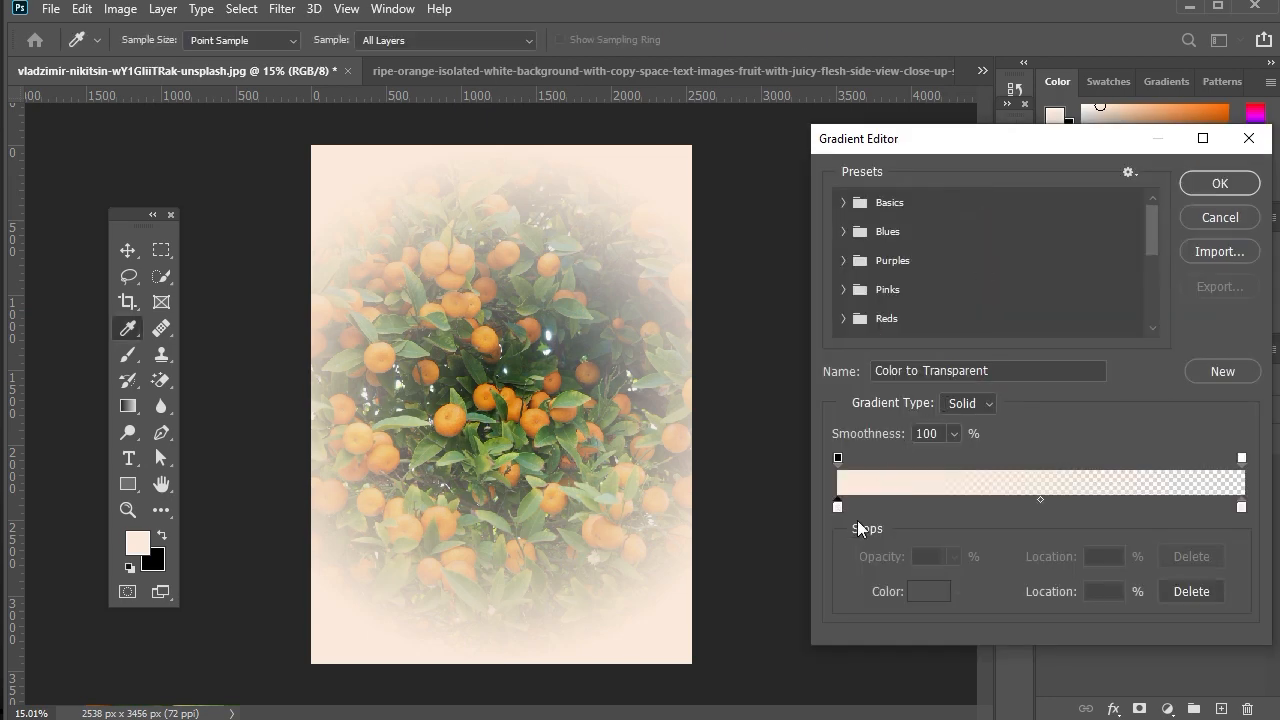
{"action": "left_click", "coordinate": [926, 591]}
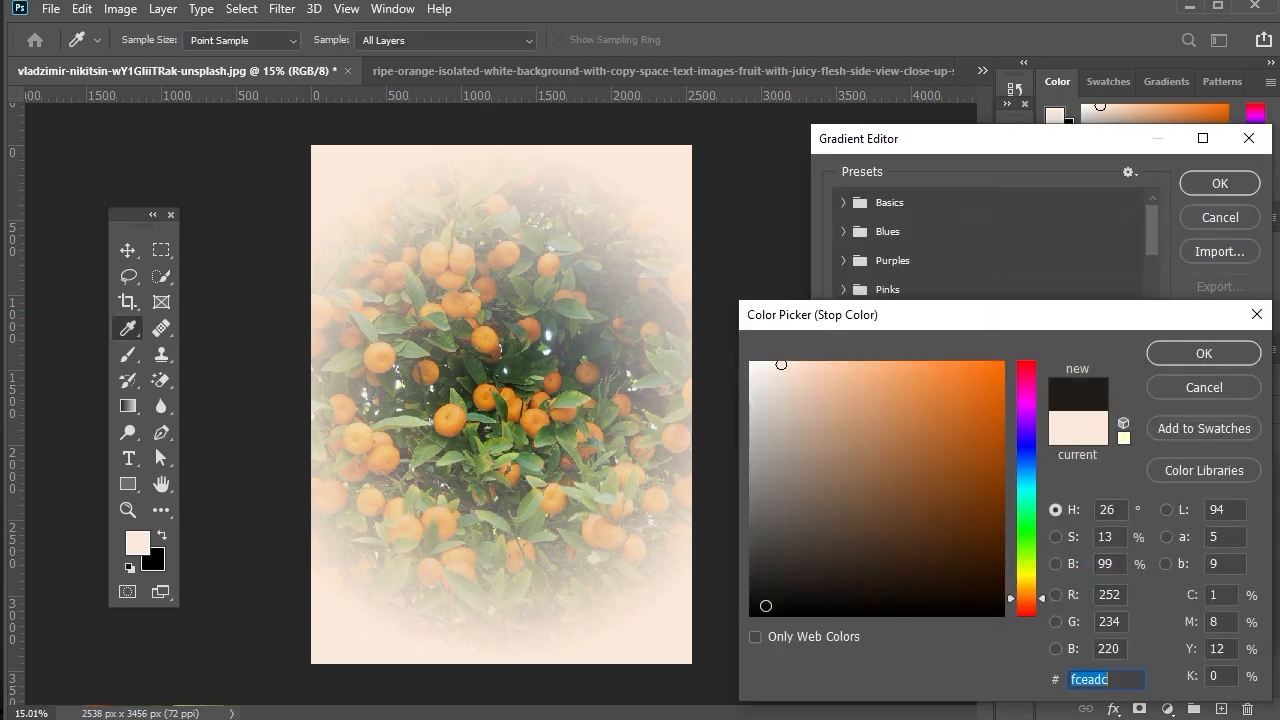
{"action": "left_click", "coordinate": [763, 606]}
{"action": "left_click", "coordinate": [1169, 359]}
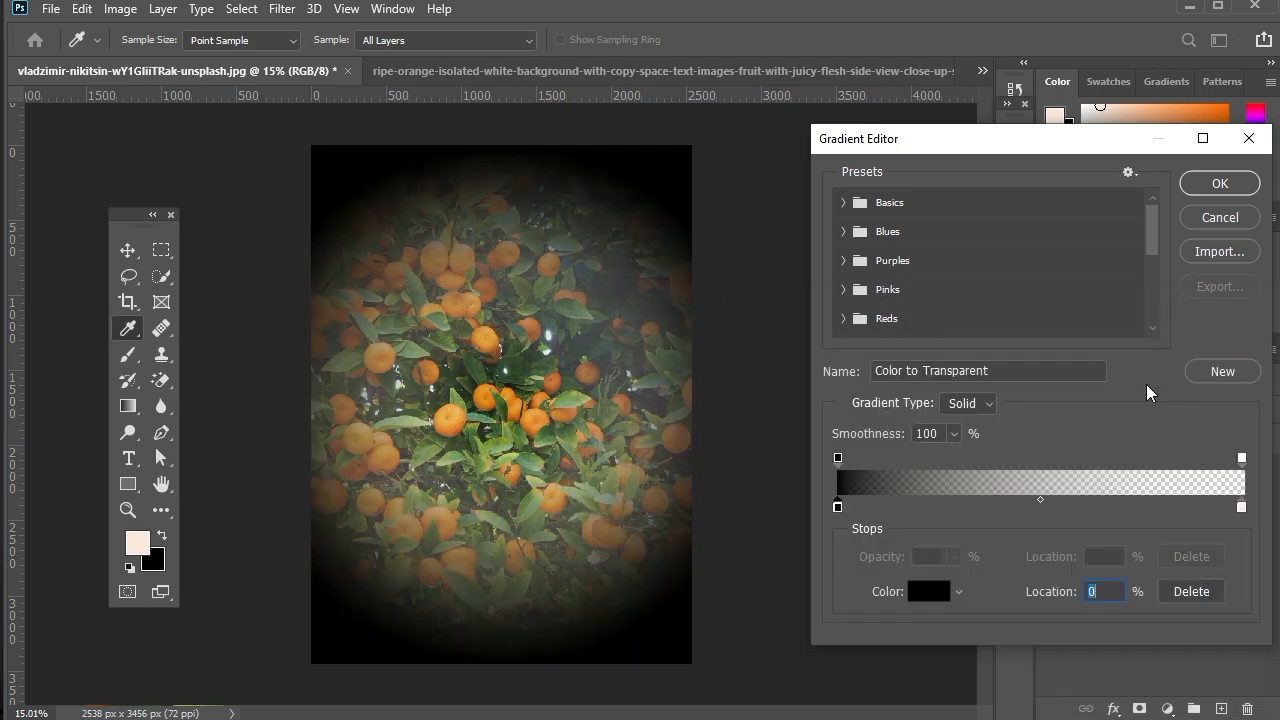
- Set the gradient's end colour stop to black (000000) and accept the edited gradient
{"action": "left_click", "coordinate": [1241, 507]}
{"action": "left_click", "coordinate": [928, 591]}
{"action": "left_click_drag", "start_coordinate": [797, 588], "coordinate": [771, 594]}
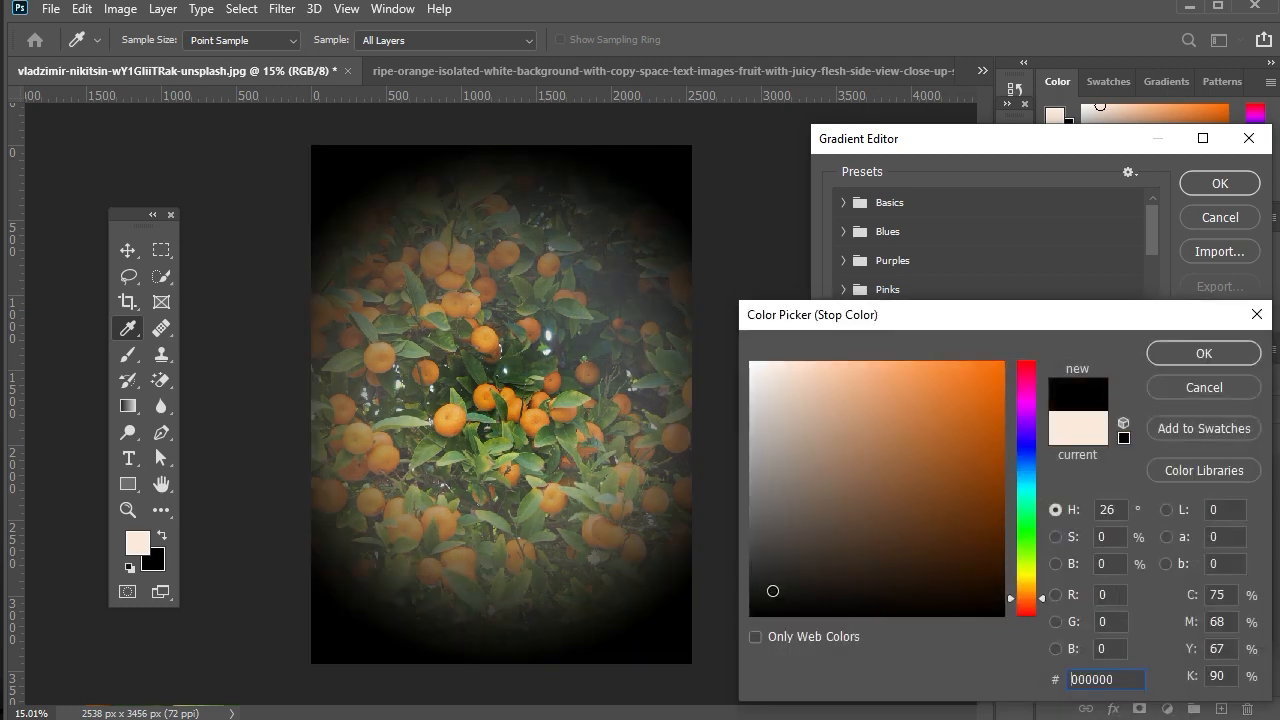
{"action": "left_click", "coordinate": [1182, 347]}
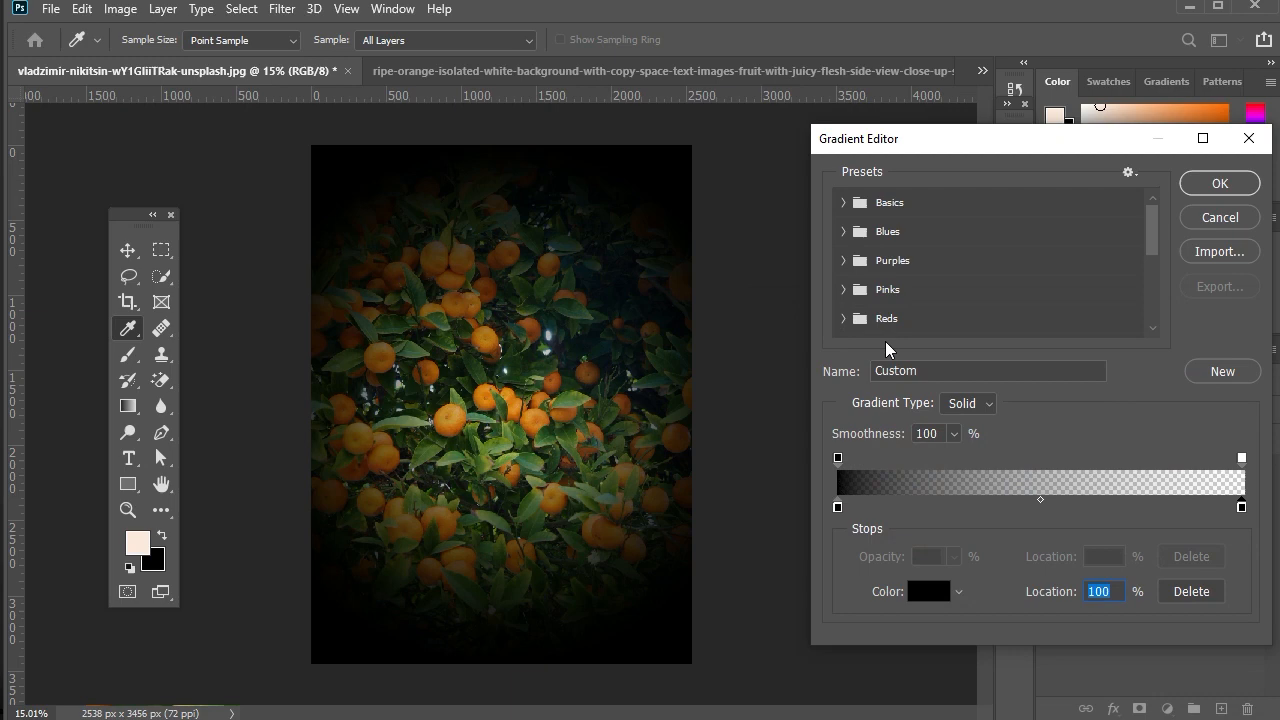
{"action": "left_click", "coordinate": [1214, 185]}
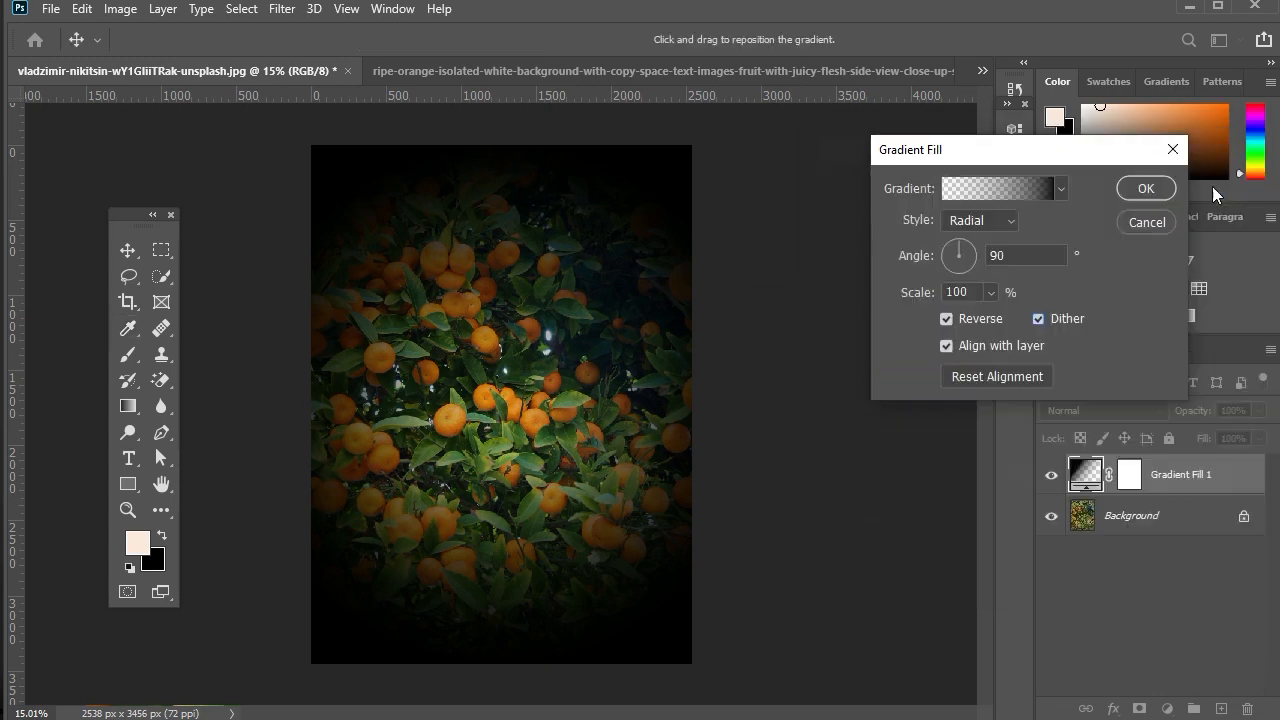
- Set the gradient fill's scale to 221% and apply the fill as a soft vignette
{"action": "left_click", "coordinate": [983, 292]}
{"action": "left_click_drag", "start_coordinate": [997, 315], "coordinate": [1001, 317]}
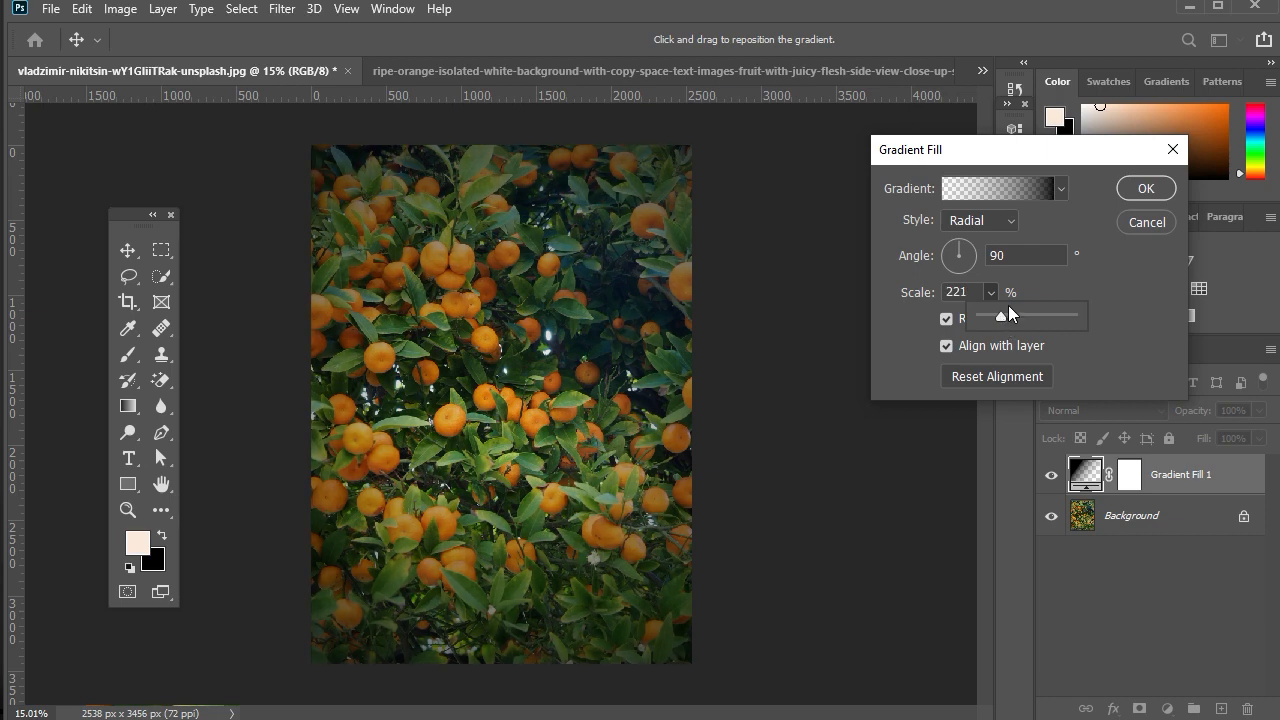
{"action": "left_click", "coordinate": [1127, 197]}
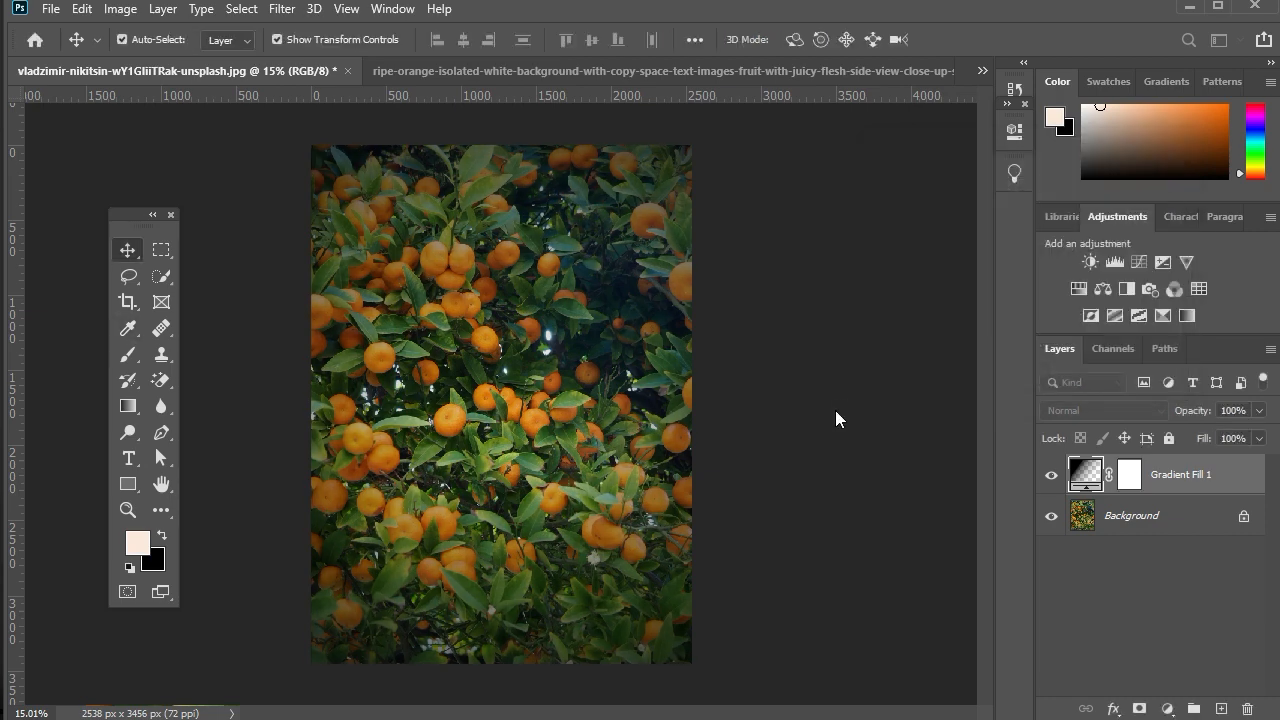
- Convert the gradient fill and background layers into one smart object and apply a Gaussian Blur with a 40-pixel radius
{"action": "right_click", "coordinate": [1174, 518]}
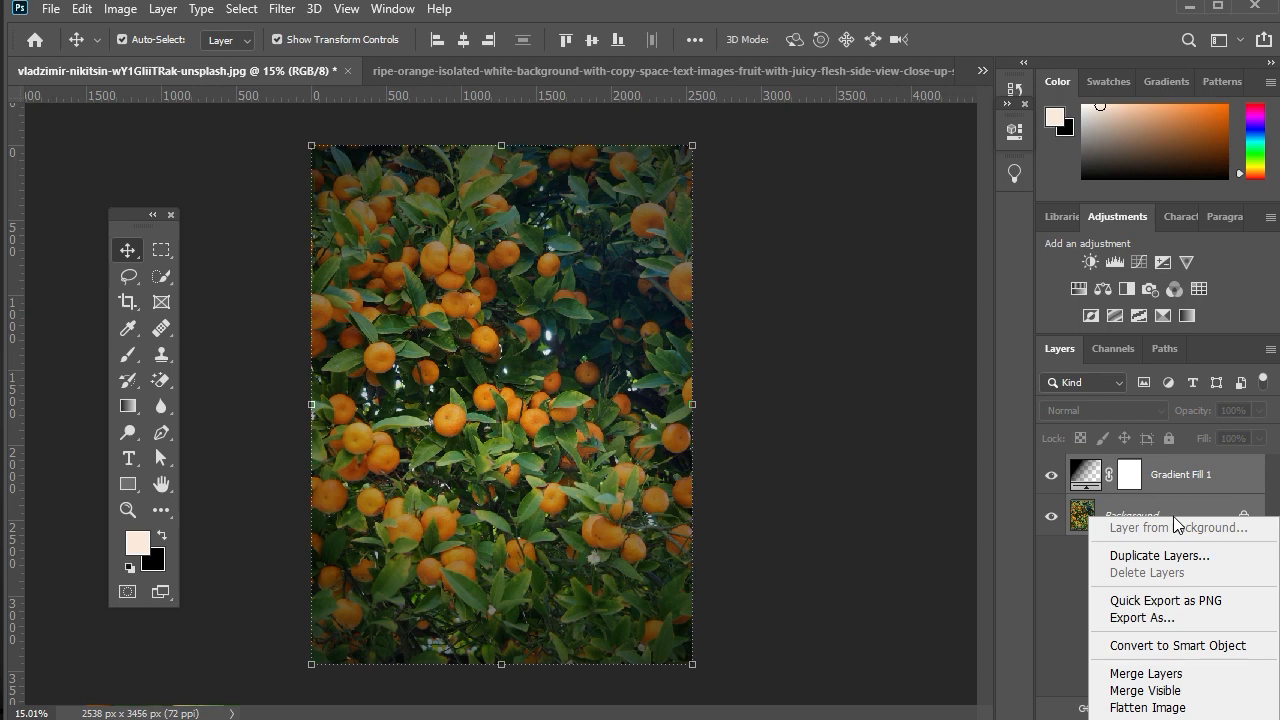
{"action": "left_click", "coordinate": [1166, 648]}
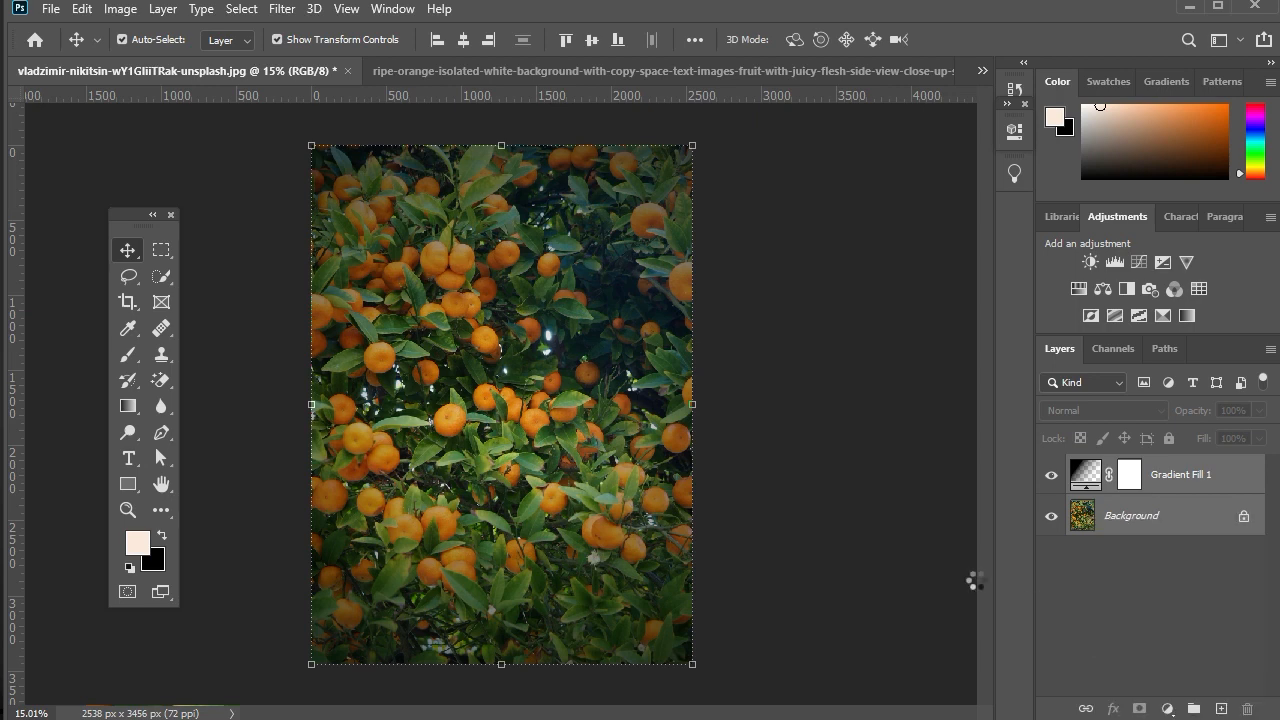
{"action": "left_click", "coordinate": [282, 8]}
{"action": "mouse_move", "coordinate": [368, 234]}
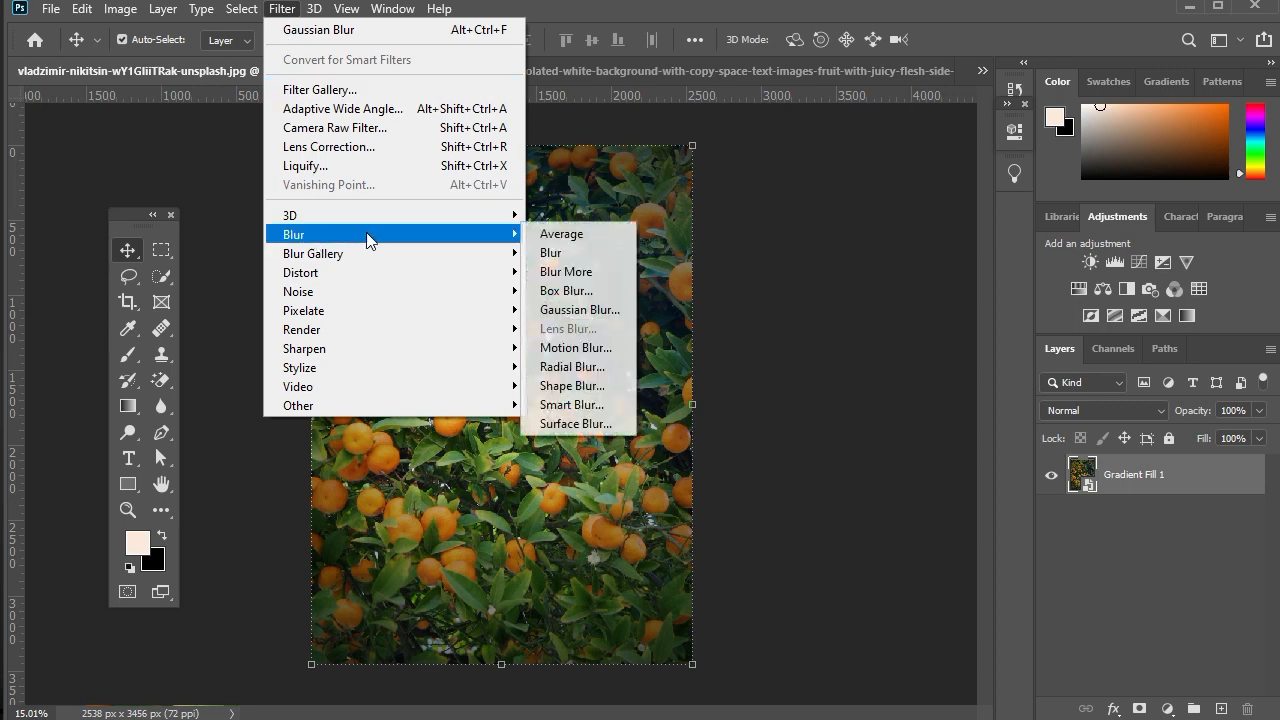
{"action": "left_click", "coordinate": [584, 310]}
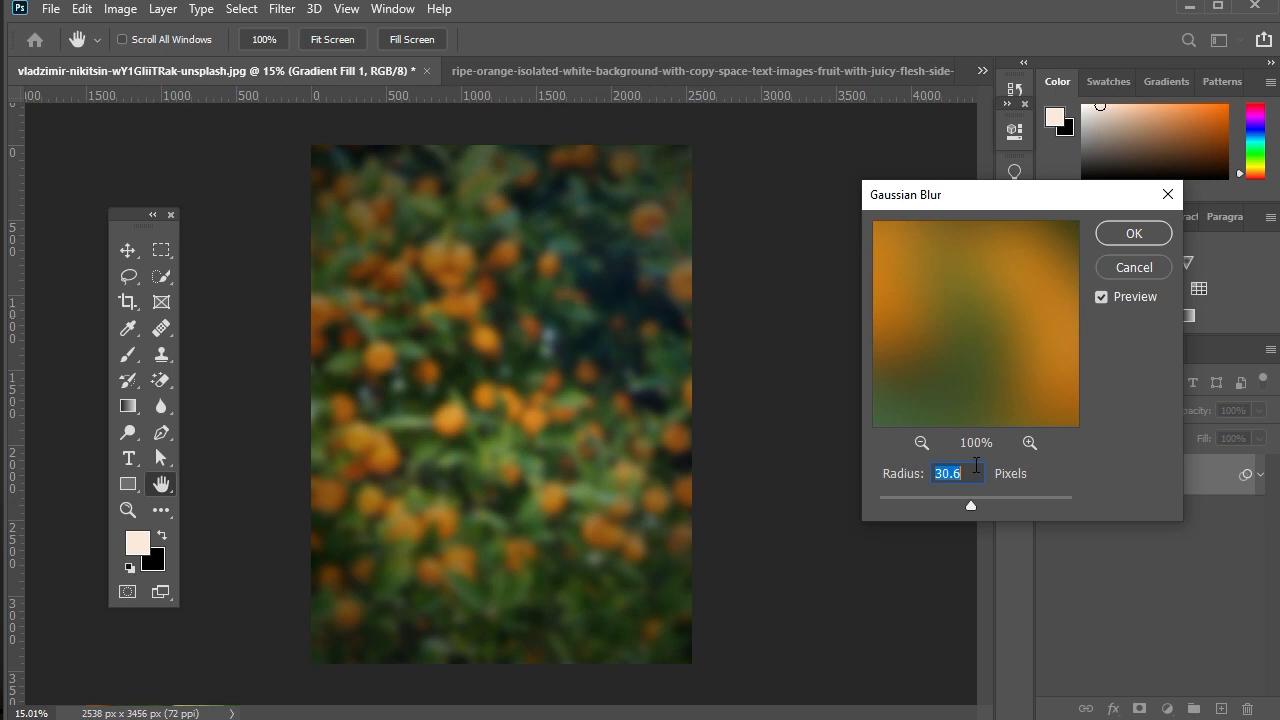
{"action": "key", "text": "Up"}
{"action": "type", "text": "36"}
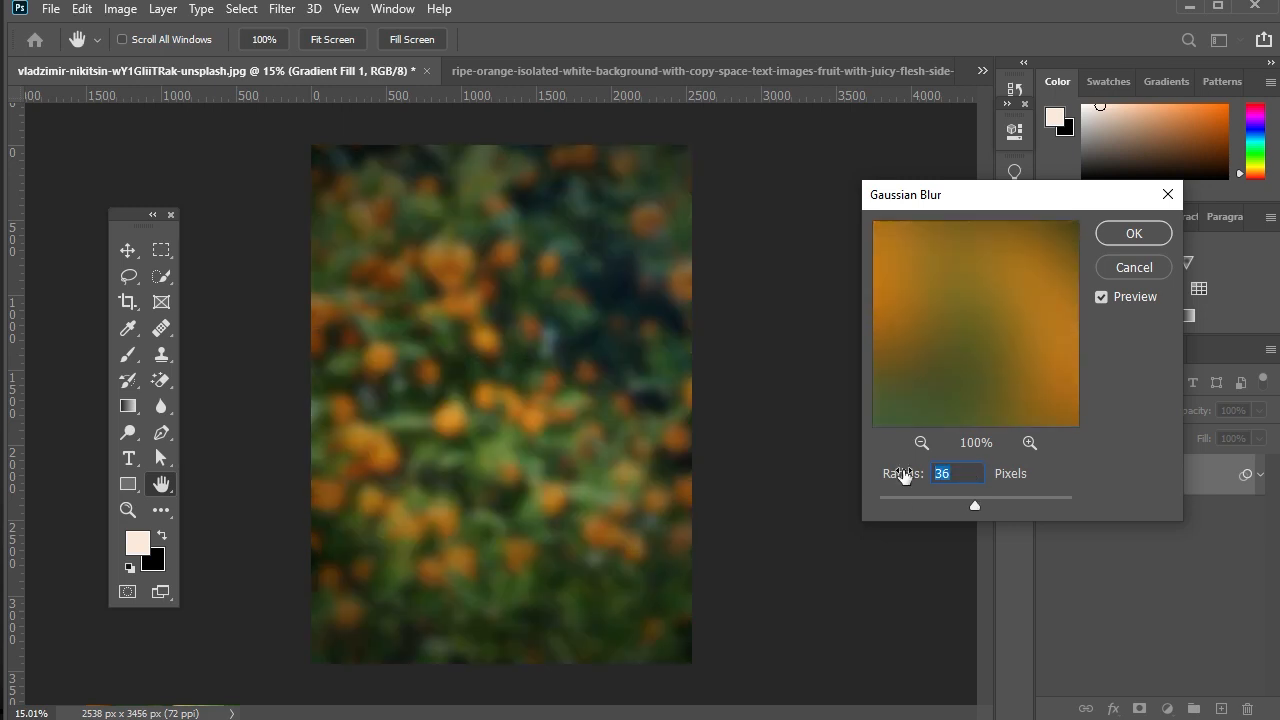
{"action": "type", "text": "40"}
{"action": "left_click", "coordinate": [1122, 236]}
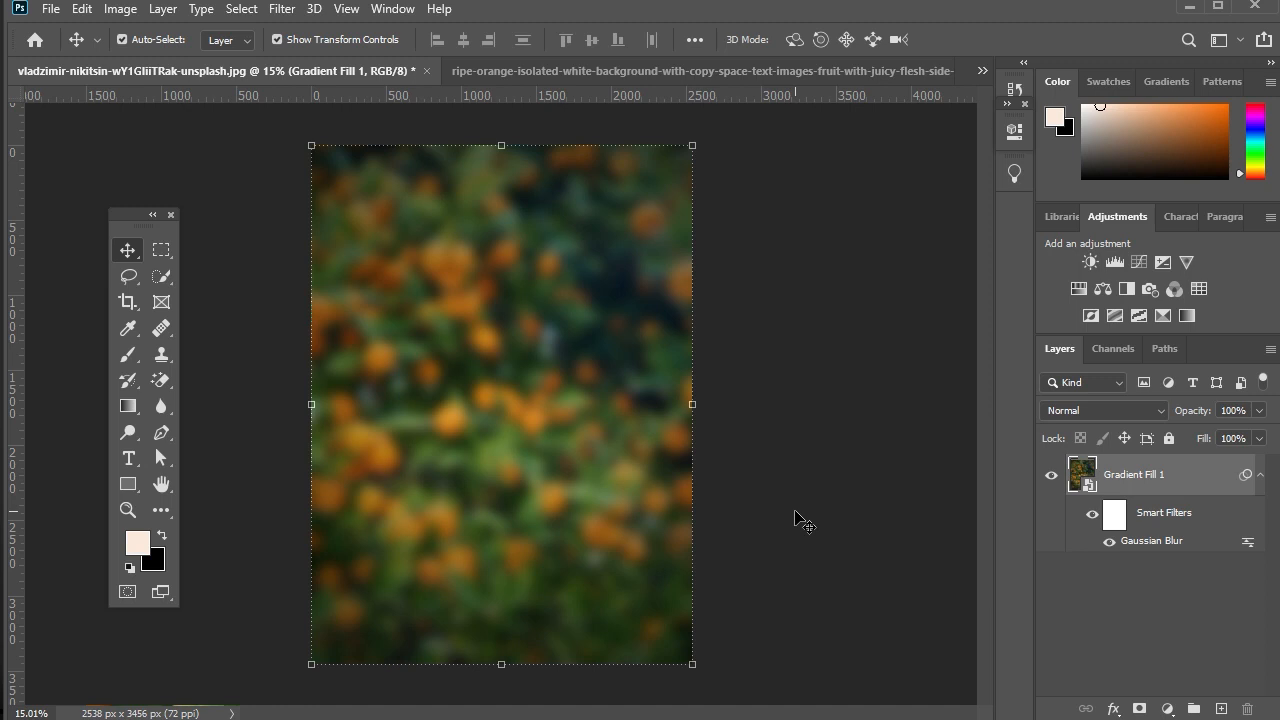
{"action": "left_click", "coordinate": [791, 516]}
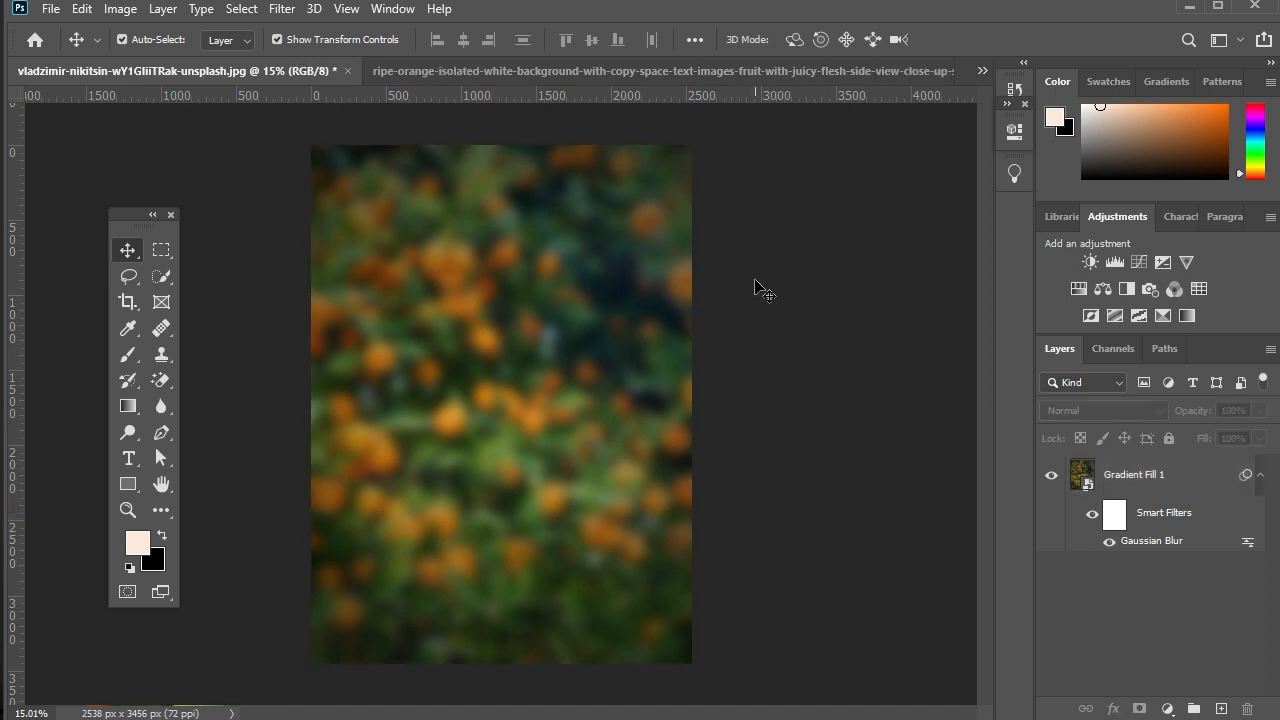
- In the ripe orange document, unlock the layer, remove its white background with Remove Background and apply the layer mask
{"action": "key", "text": "ctrl+Tab"}
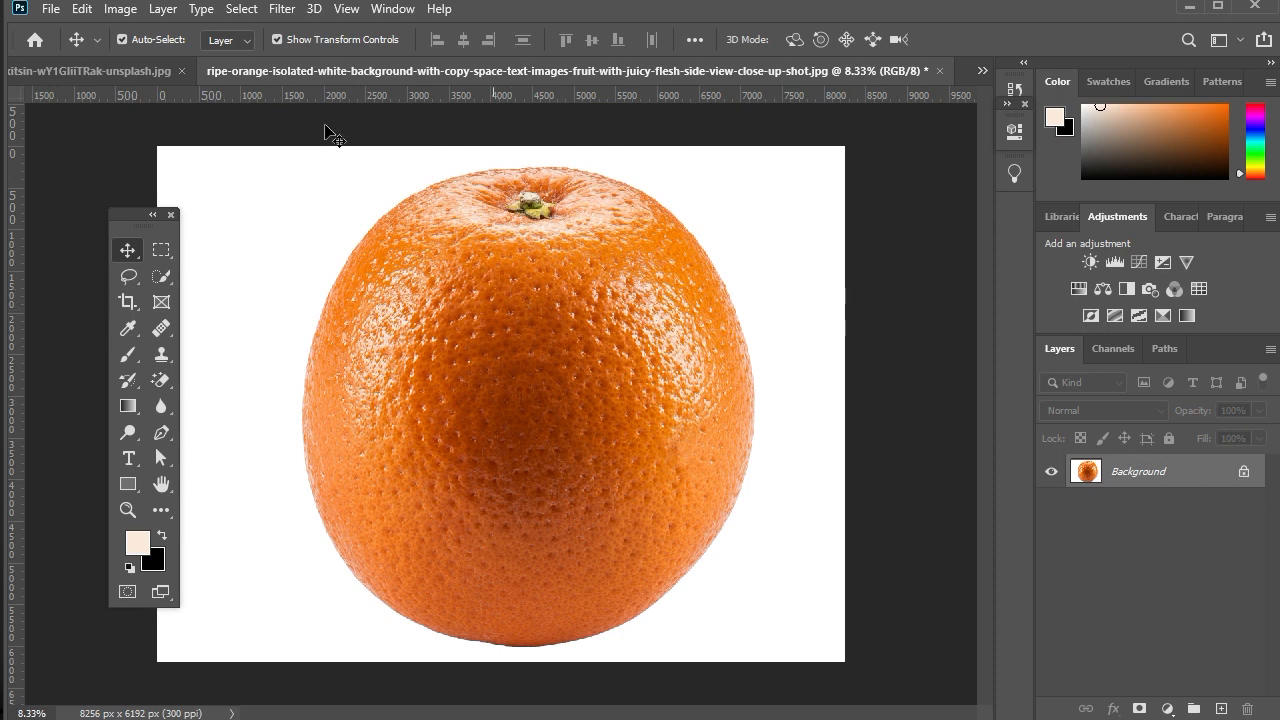
{"action": "left_click", "coordinate": [392, 9]}
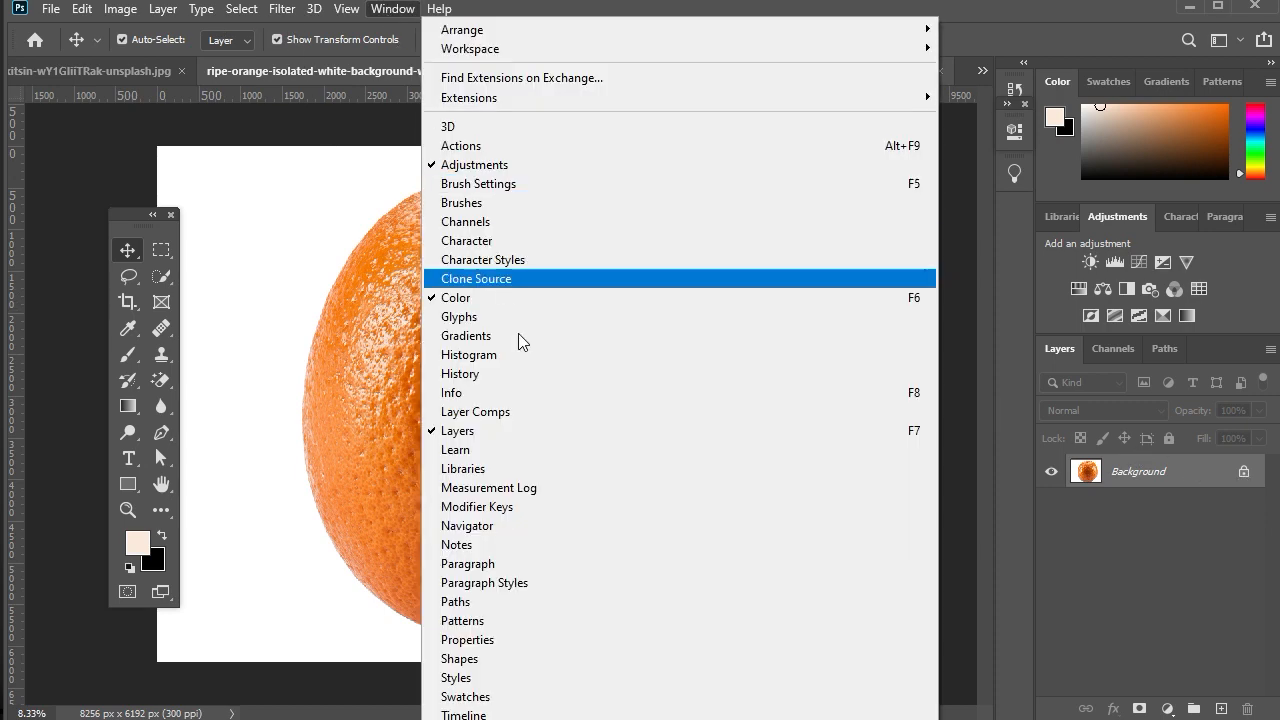
{"action": "left_click", "coordinate": [491, 640]}
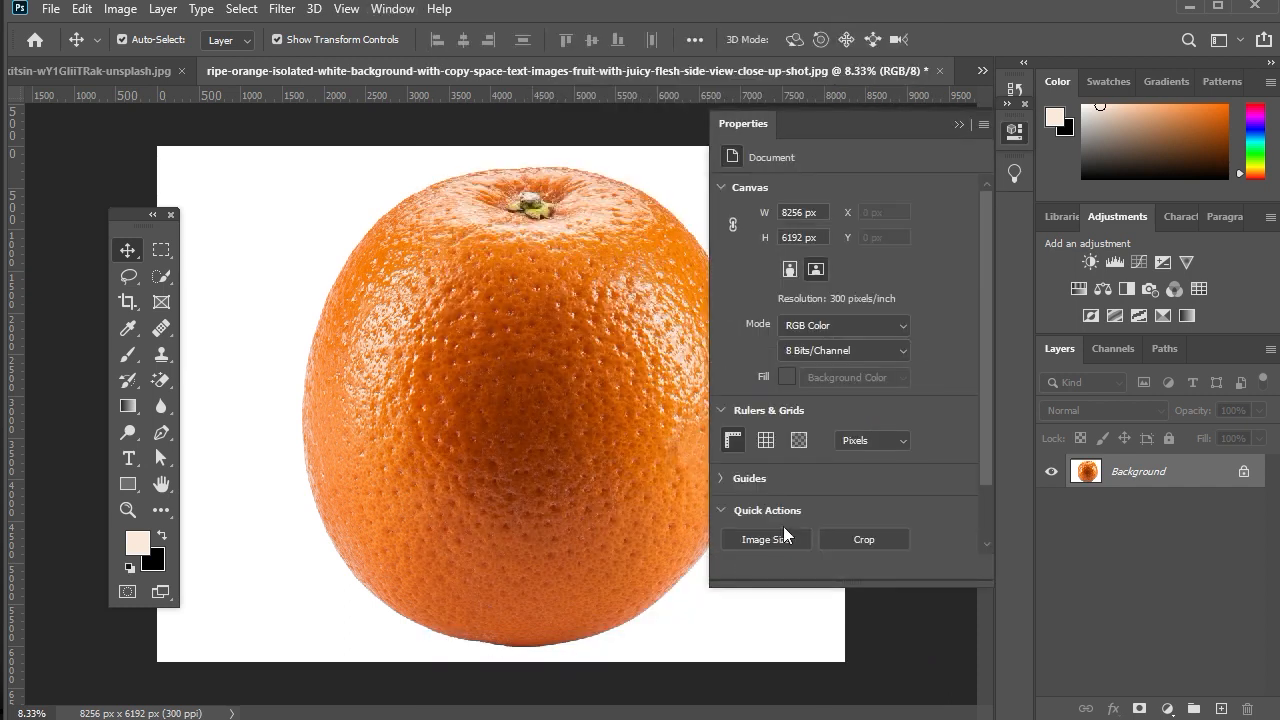
{"action": "left_click", "coordinate": [1243, 471]}
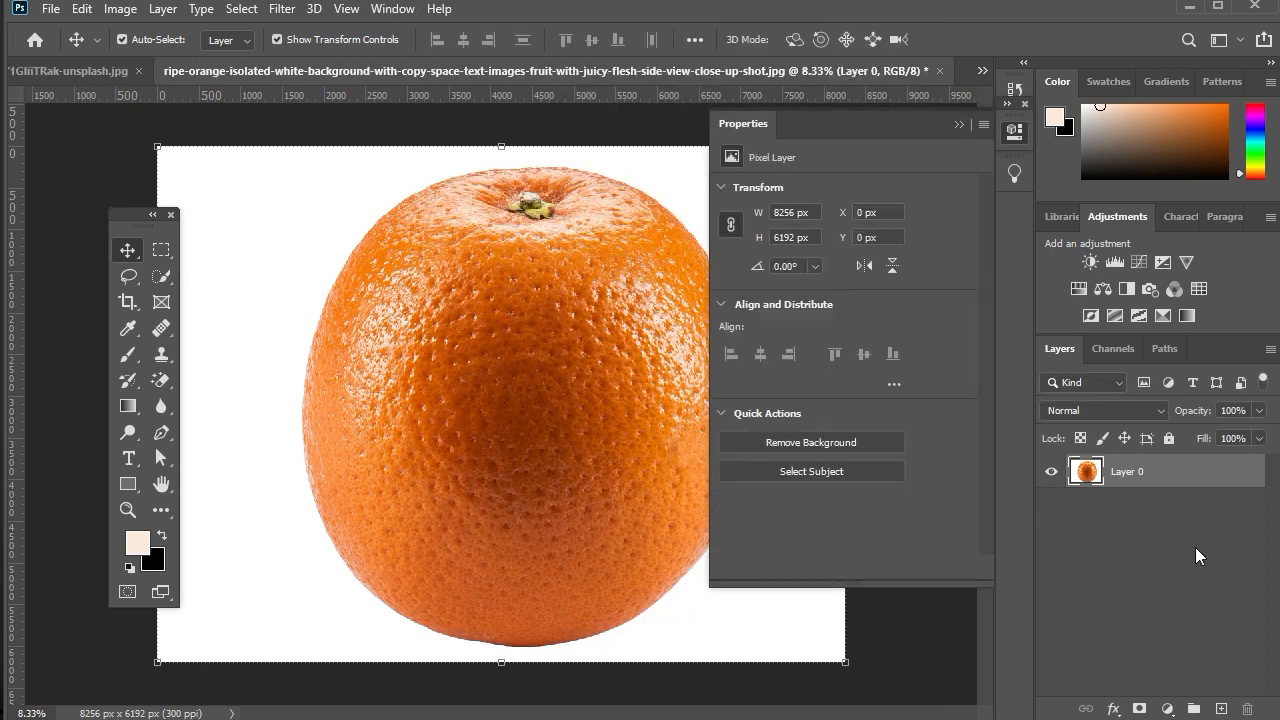
{"action": "left_click", "coordinate": [819, 442]}
{"action": "right_click", "coordinate": [1140, 474]}
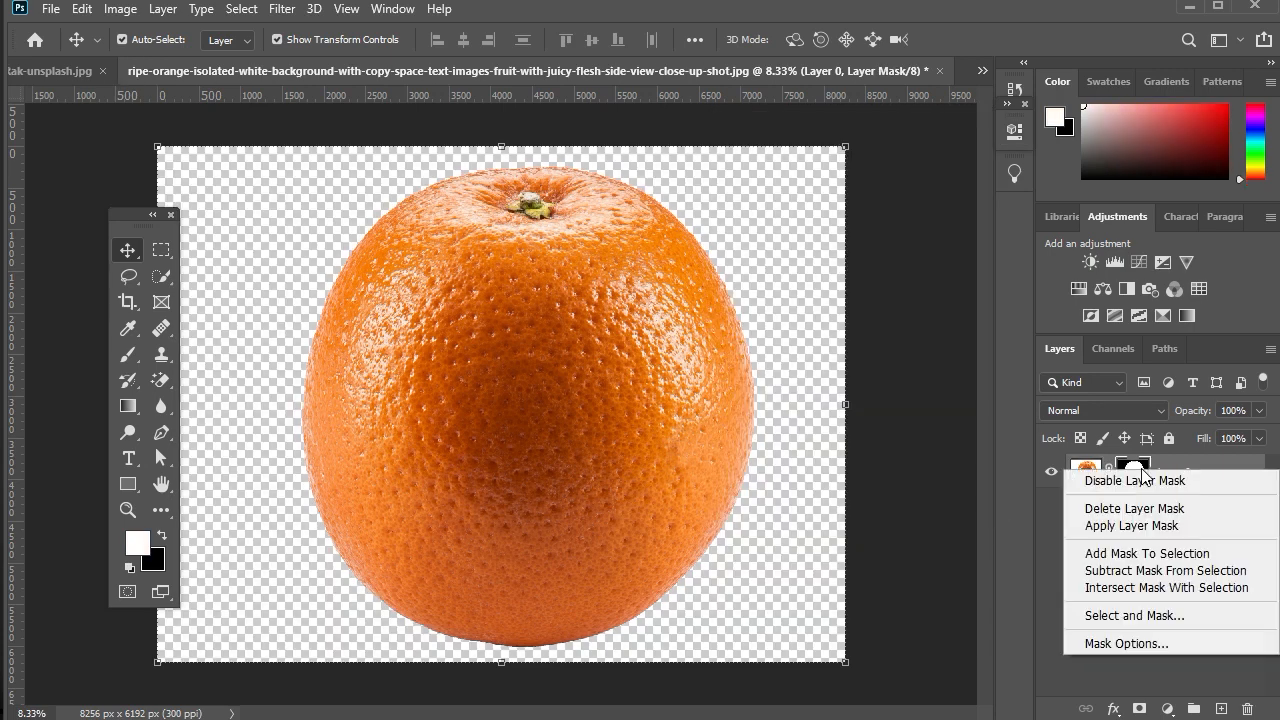
{"action": "left_click", "coordinate": [1137, 527]}
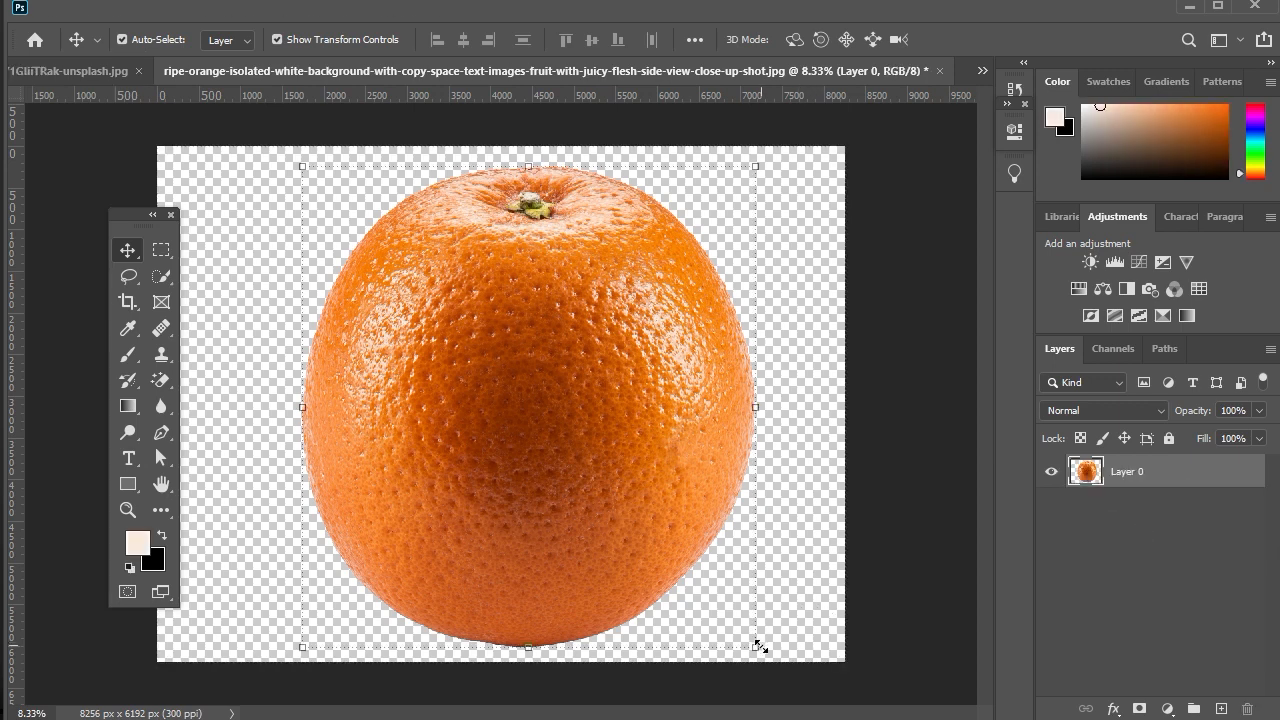
- Scale the cut-out orange to about 57.85% and move it into the blurred orange tree document
{"action": "left_click_drag", "start_coordinate": [756, 646], "coordinate": [680, 540]}
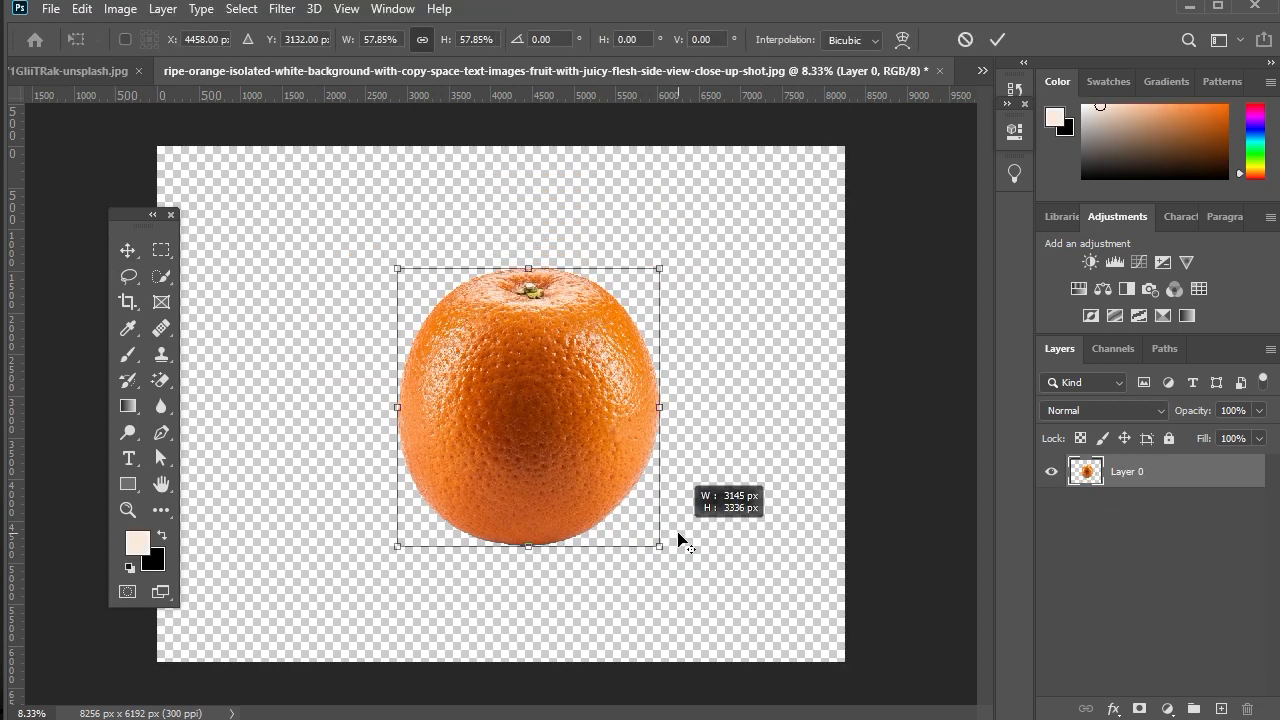
{"action": "left_click", "coordinate": [129, 256]}
{"action": "left_click_drag", "start_coordinate": [492, 352], "coordinate": [528, 443]}
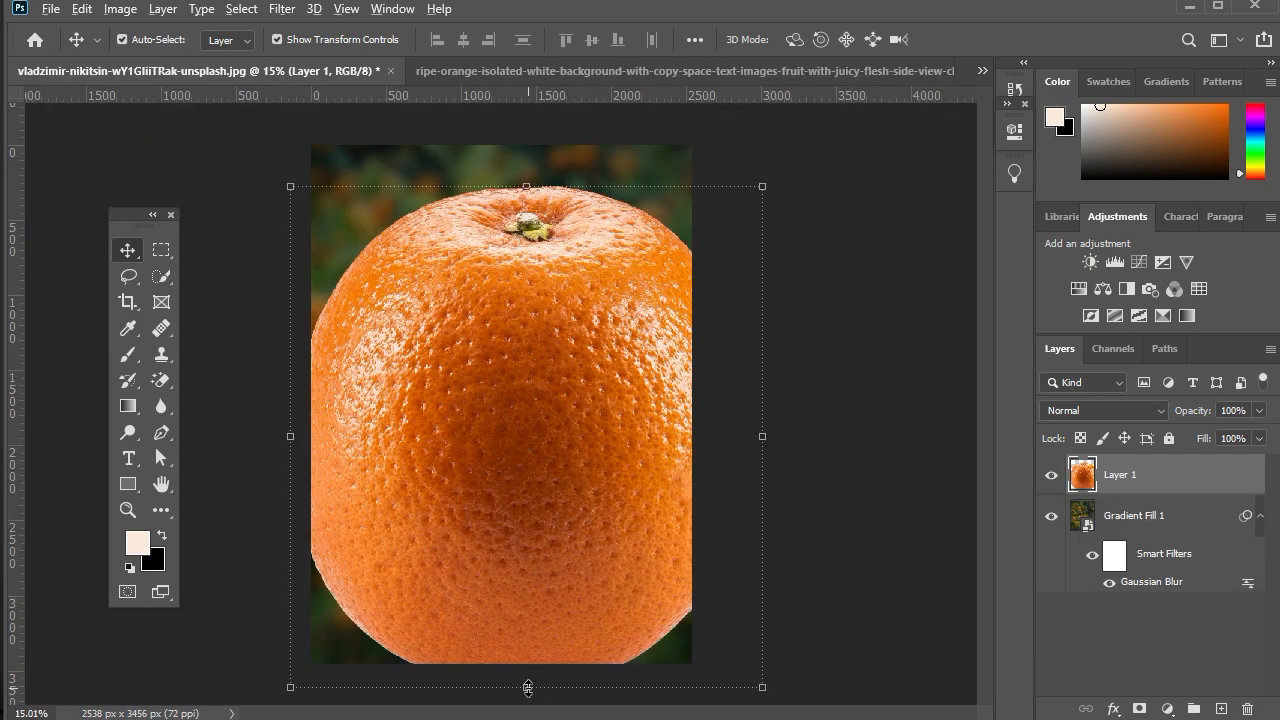
- Scale the orange to about 44.91% and centre it horizontally over the blurred background
{"action": "left_click_drag", "start_coordinate": [526, 687], "coordinate": [521, 549]}
{"action": "left_click_drag", "start_coordinate": [518, 475], "coordinate": [498, 475]}
{"action": "left_click", "coordinate": [130, 251]}
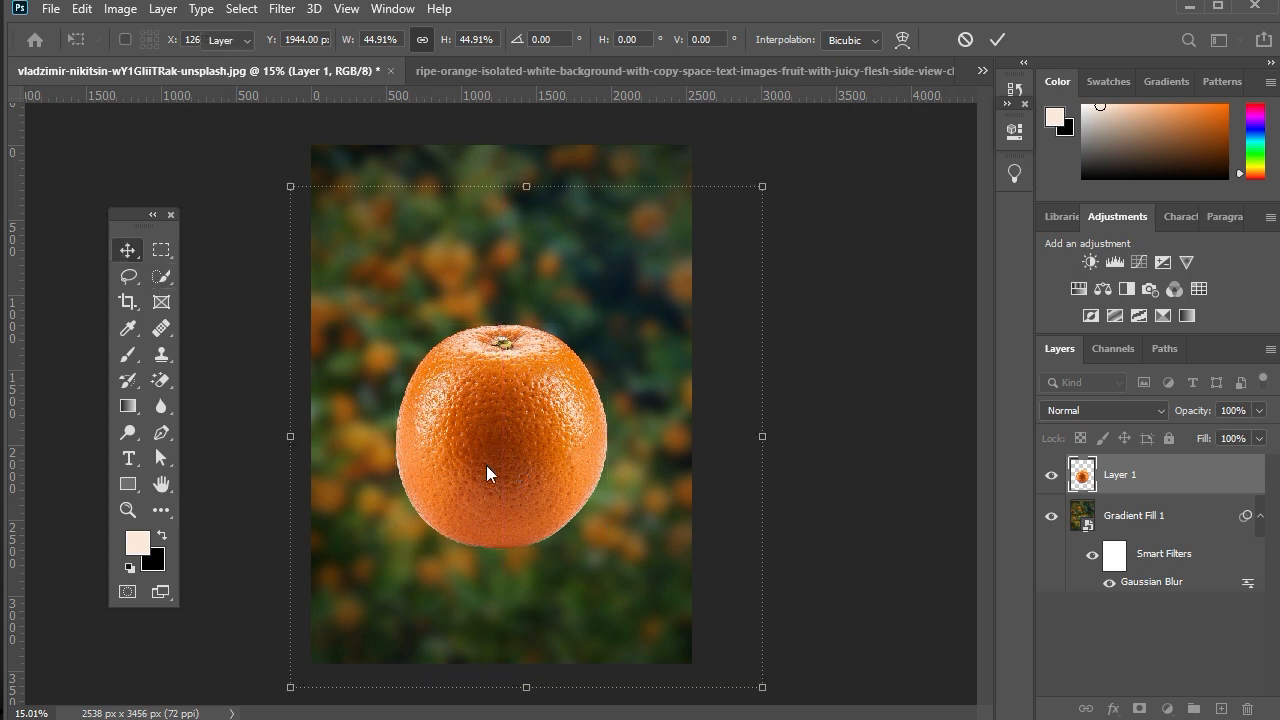
{"action": "left_click_drag", "start_coordinate": [526, 472], "coordinate": [530, 474]}
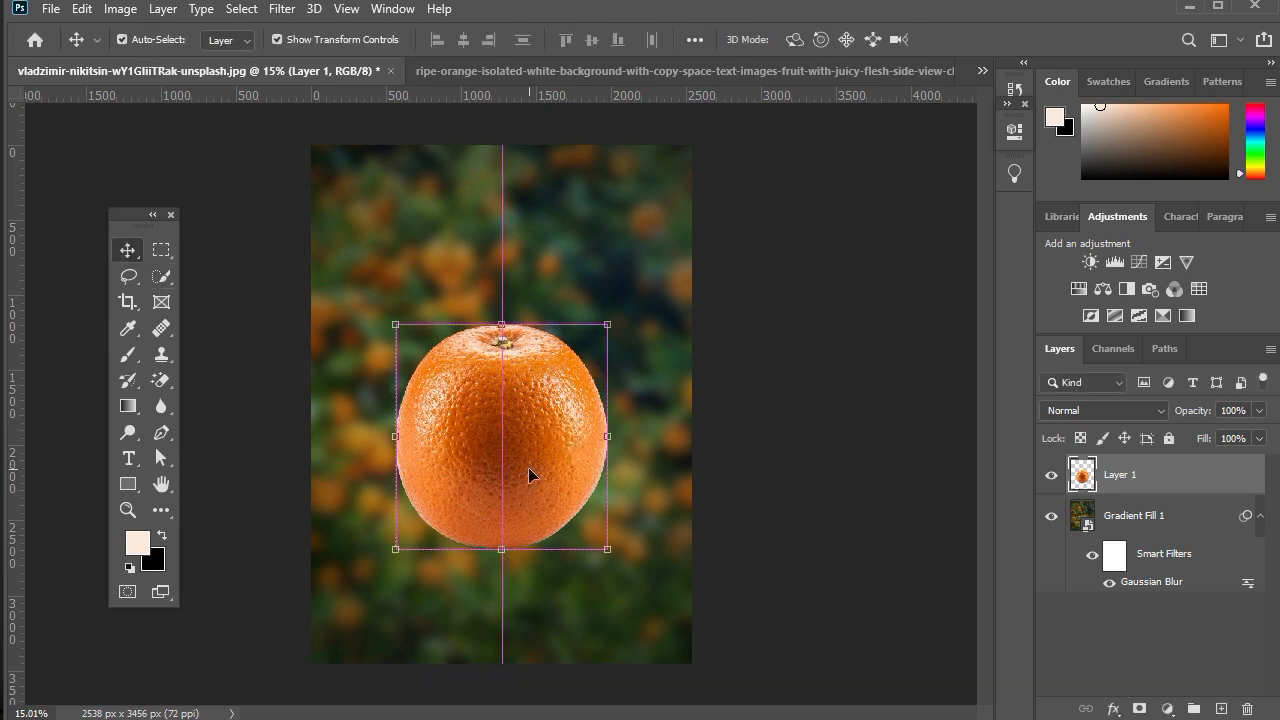
- Duplicate the orange's layer
{"action": "left_click_drag", "start_coordinate": [1222, 492], "coordinate": [1221, 708]}
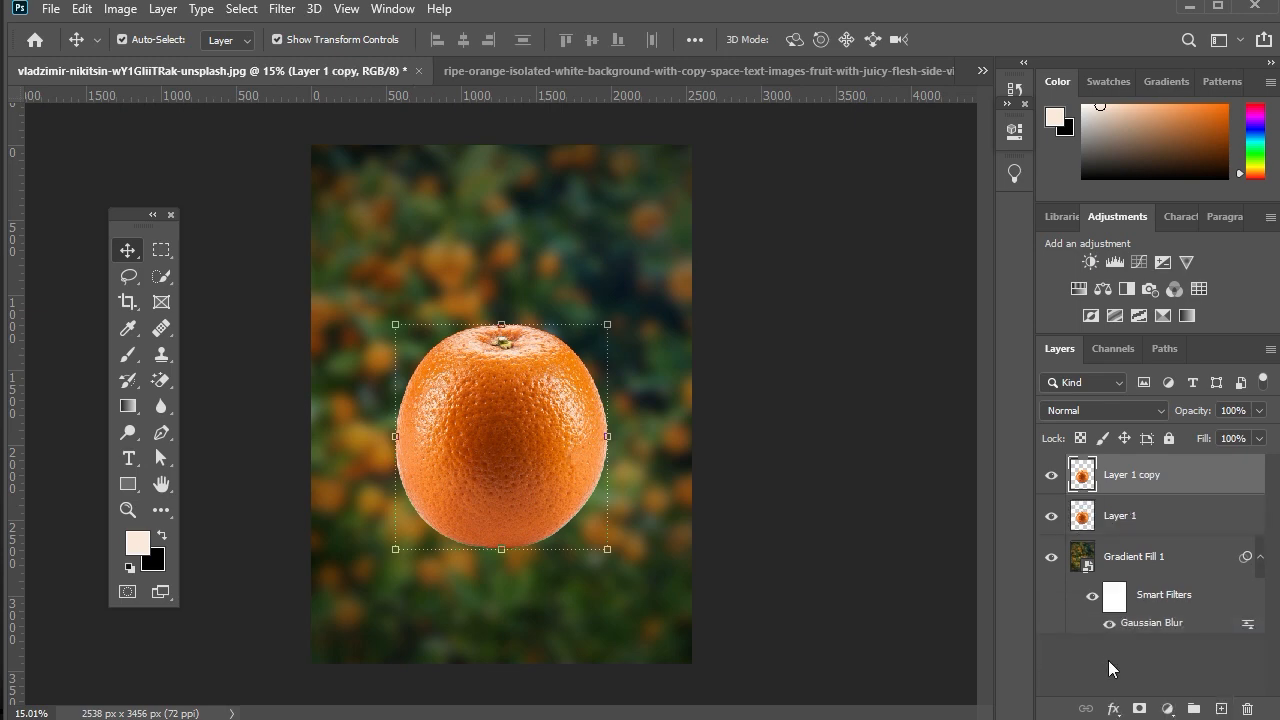
- Hide Layer 1 and desaturate the duplicate orange layer, Layer 1 copy
{"action": "left_click", "coordinate": [1051, 515]}
{"action": "left_click", "coordinate": [120, 9]}
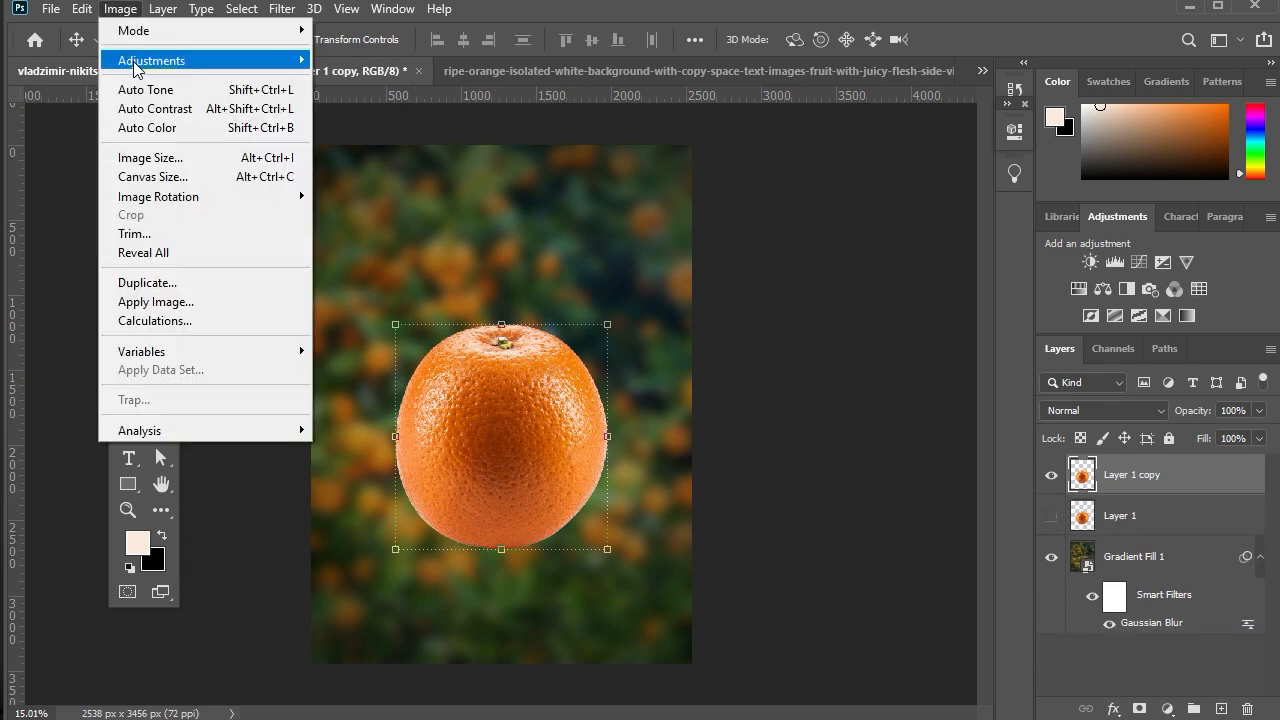
{"action": "mouse_move", "coordinate": [284, 66]}
{"action": "left_click", "coordinate": [426, 446]}
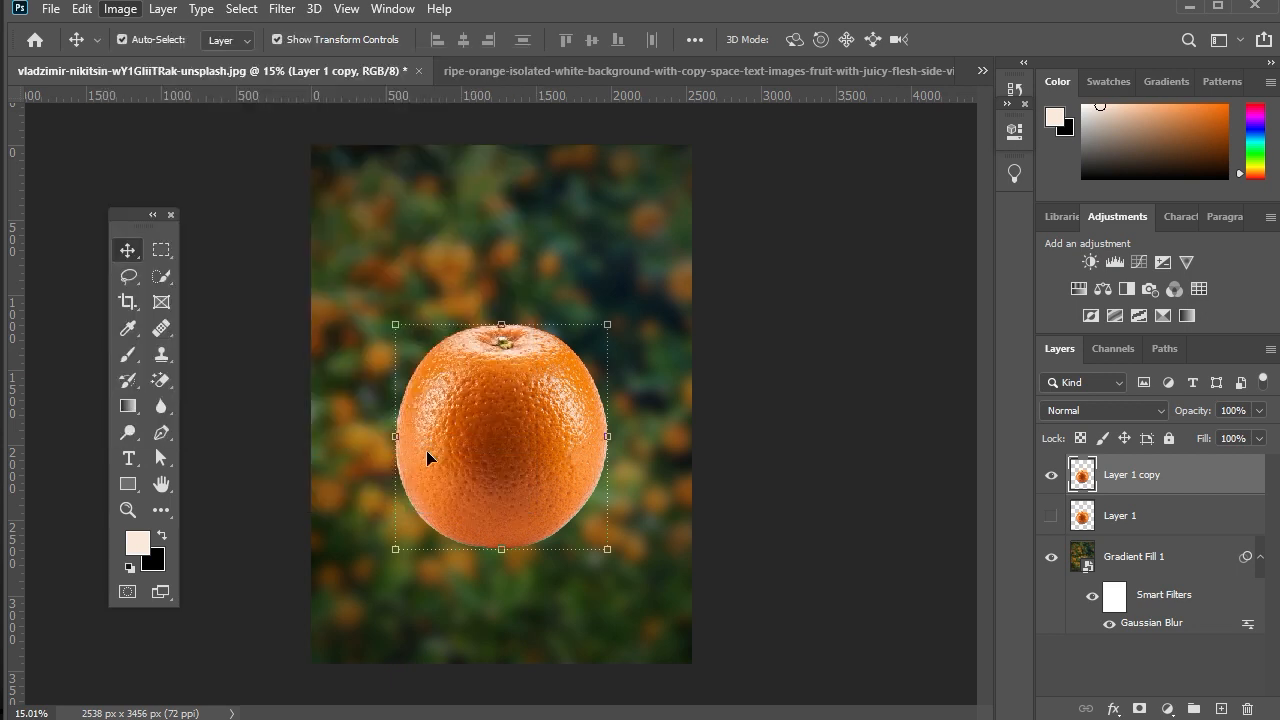
- Set the desaturated orange copy's blend mode to Screen and clip a new Levels adjustment layer to it
{"action": "left_click", "coordinate": [1115, 412]}
{"action": "left_click", "coordinate": [1078, 522]}
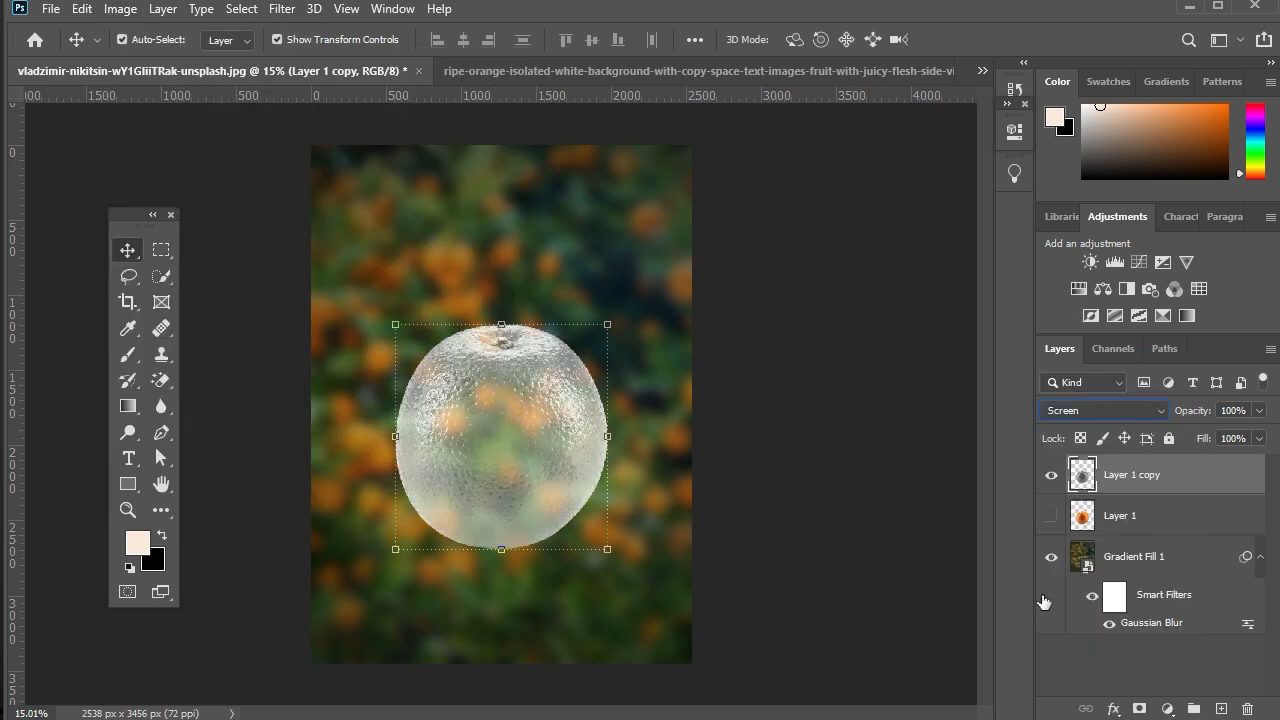
{"action": "left_click", "coordinate": [1166, 708]}
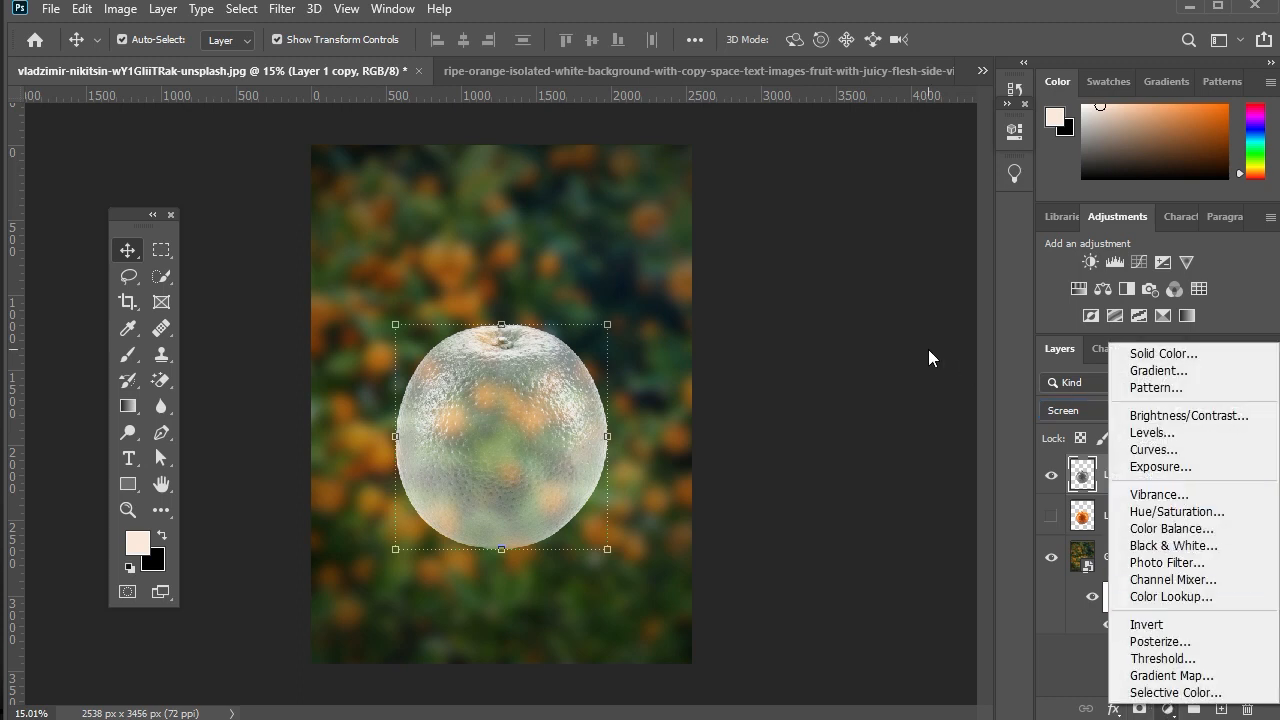
{"action": "left_click", "coordinate": [1155, 433]}
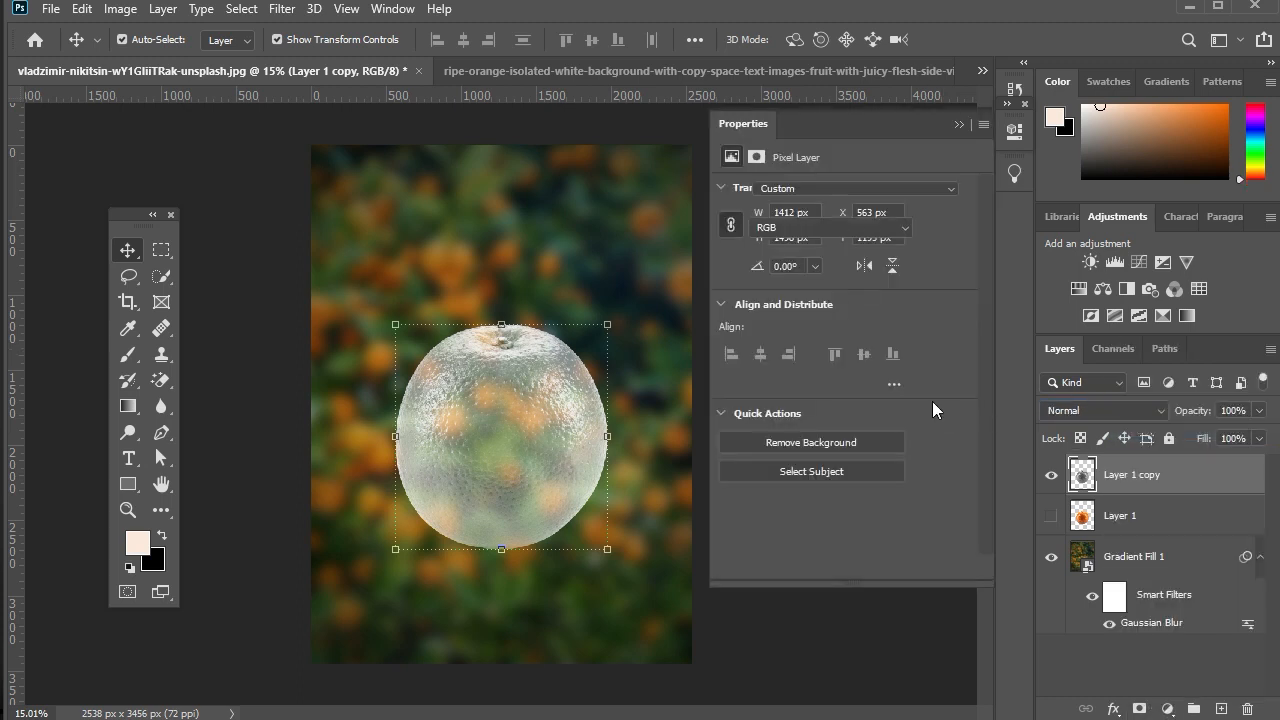
{"action": "left_click", "coordinate": [842, 567]}
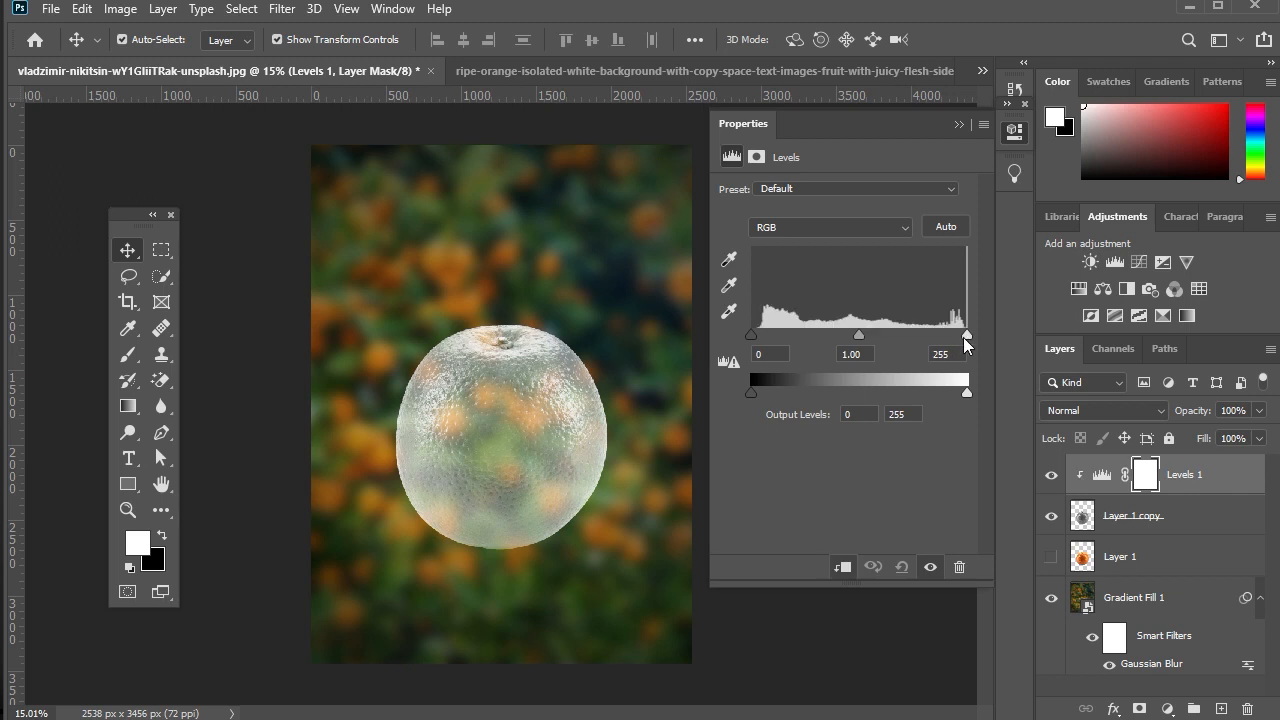
- Set the Levels input values to 77 for shadows, 0.44 for midtones and 200 for highlights
{"action": "left_click_drag", "start_coordinate": [965, 336], "coordinate": [920, 337]}
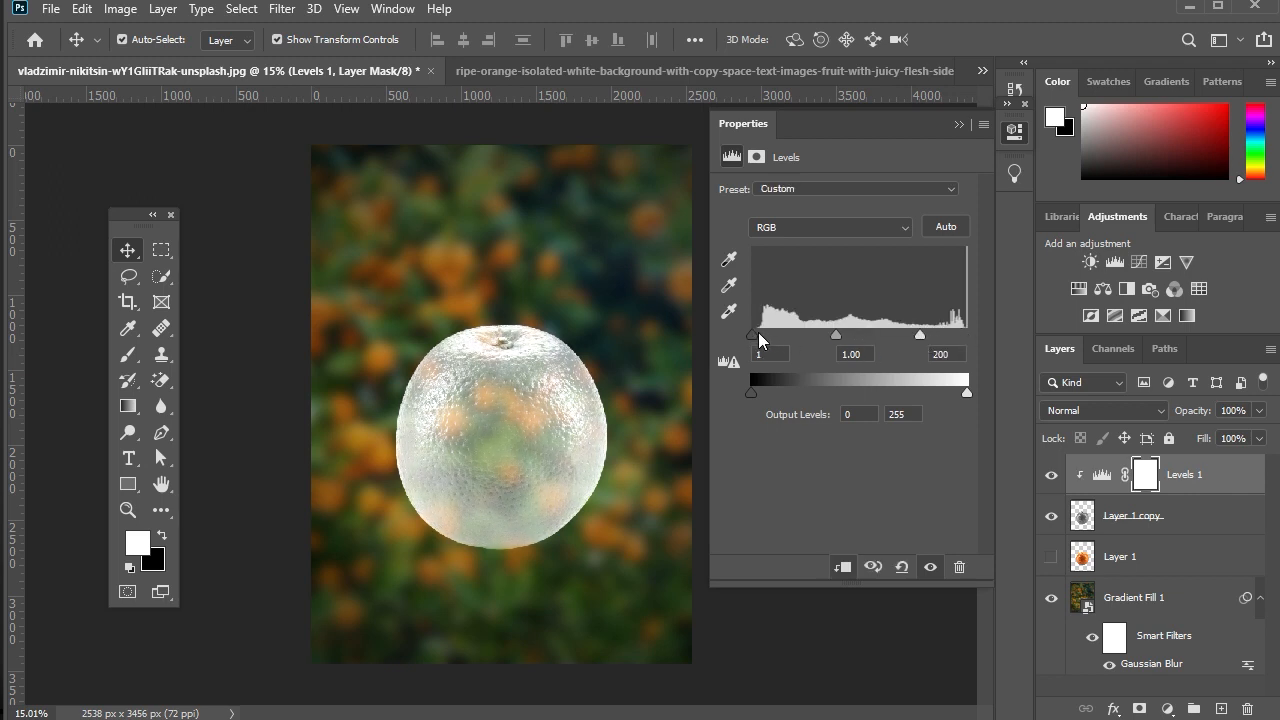
{"action": "left_click_drag", "start_coordinate": [758, 334], "coordinate": [891, 335]}
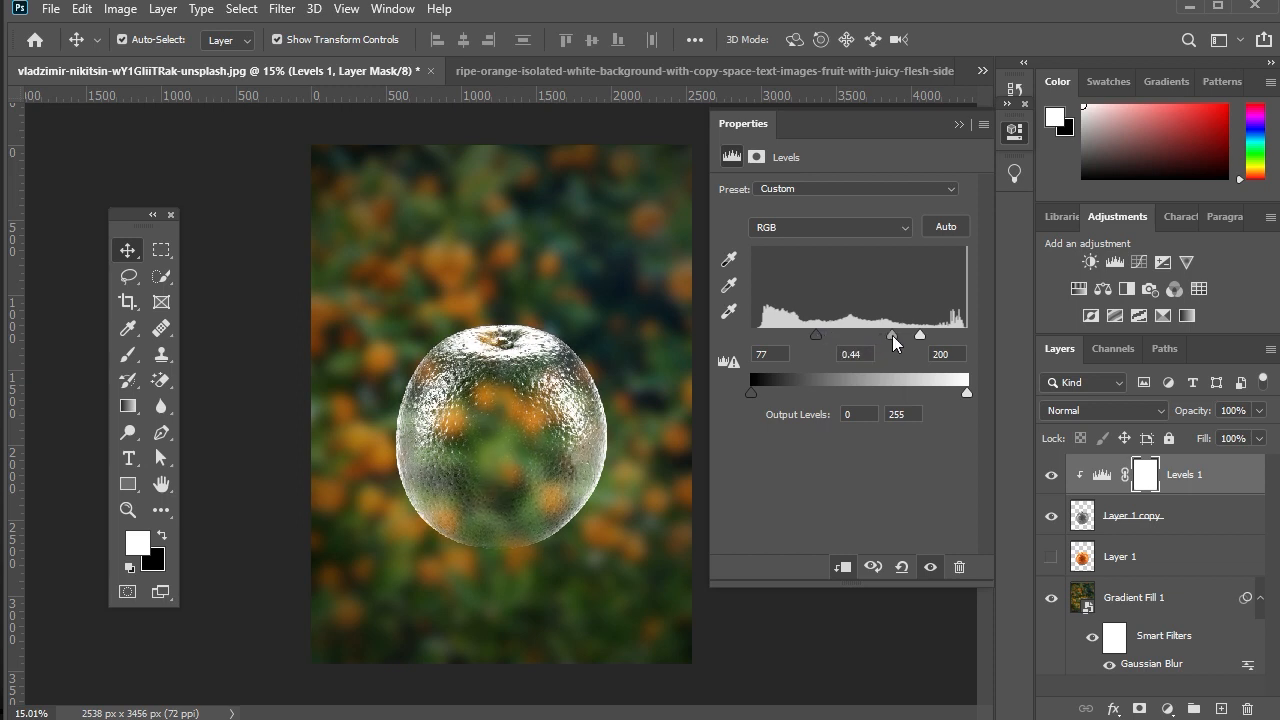
{"action": "left_click", "coordinate": [960, 125]}
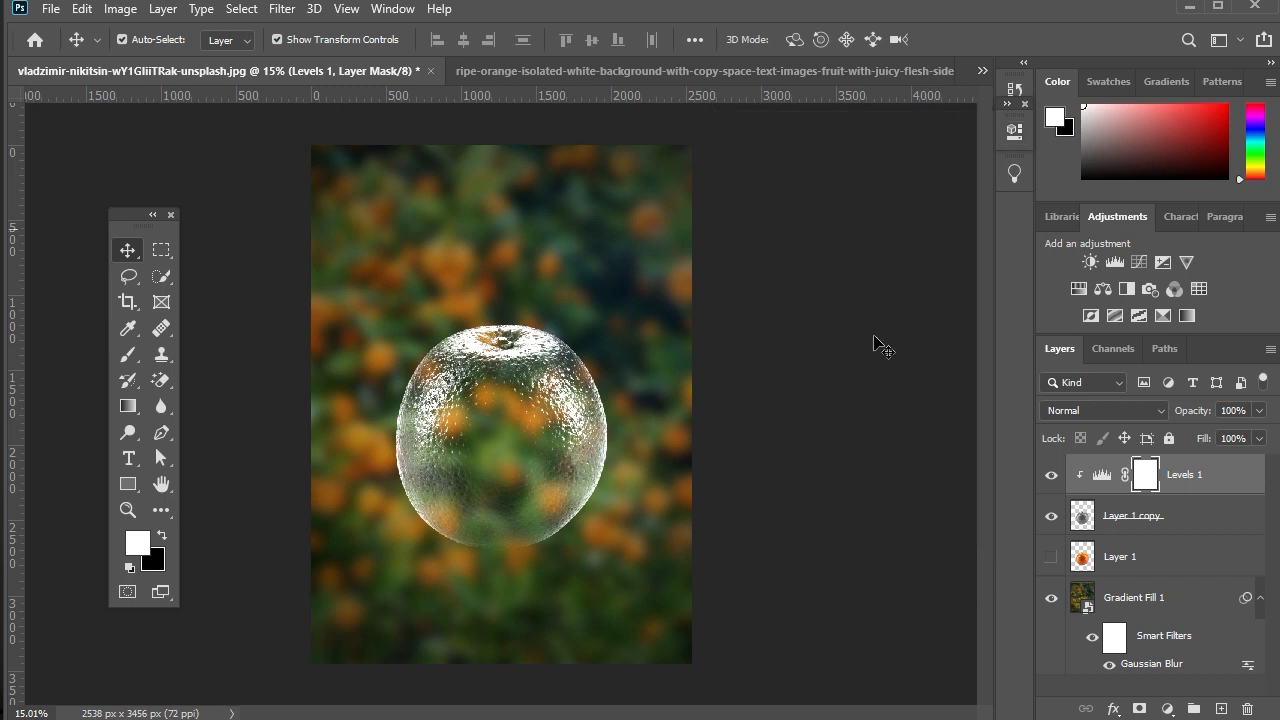
{"action": "left_click", "coordinate": [921, 529]}
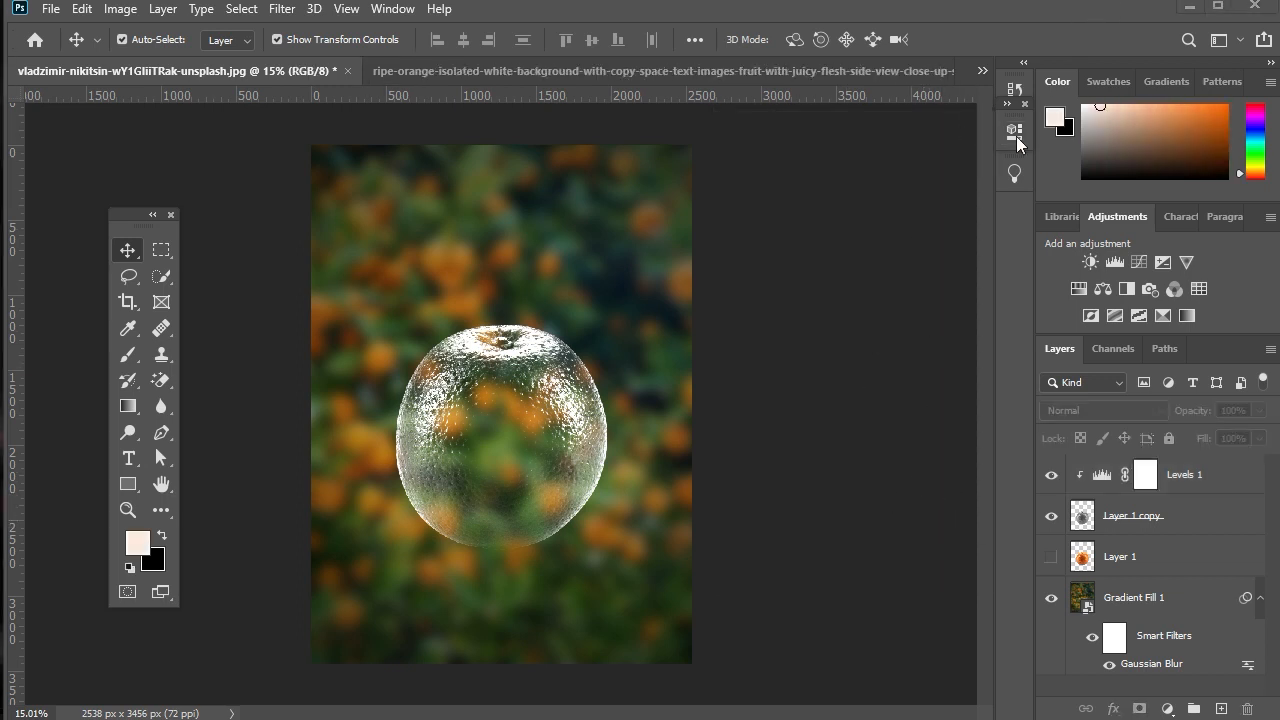
- Merge the Levels adjustment with the desaturated orange copy and set the merged layer's blend mode to Screen
{"action": "left_click", "coordinate": [1174, 522]}
{"action": "left_click", "coordinate": [1185, 478], "text": "ctrl"}
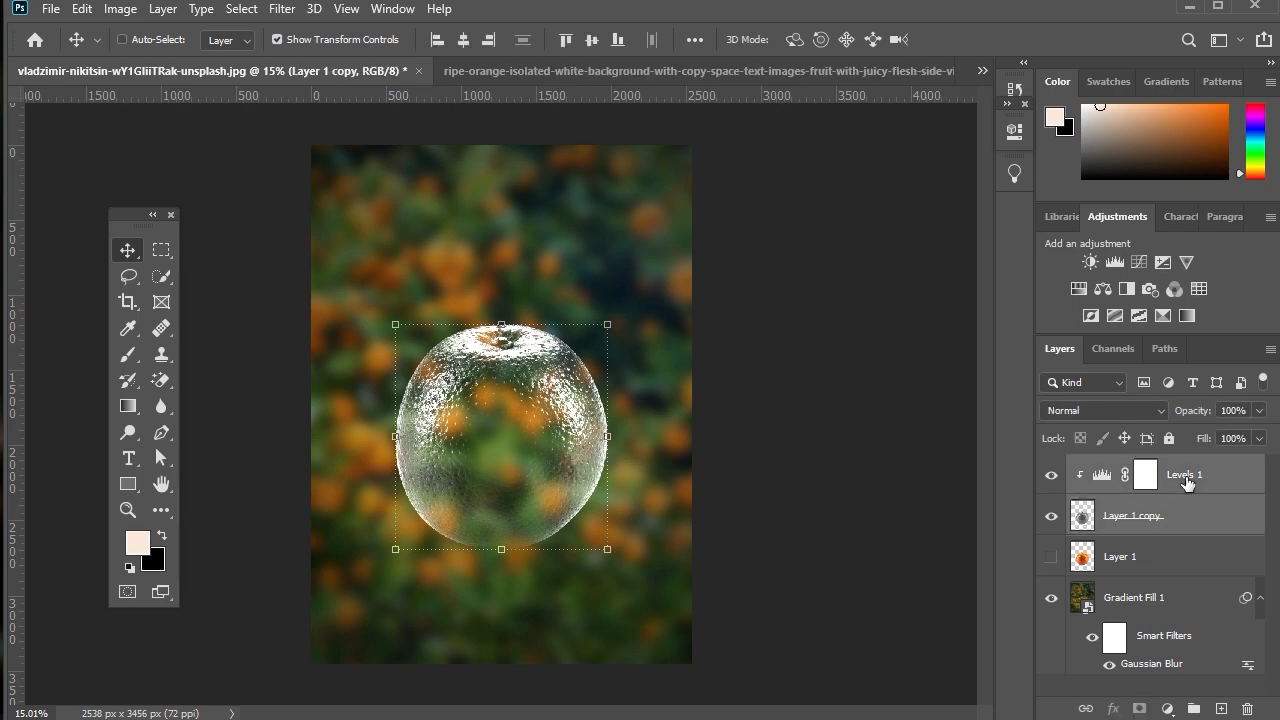
{"action": "right_click", "coordinate": [1185, 477]}
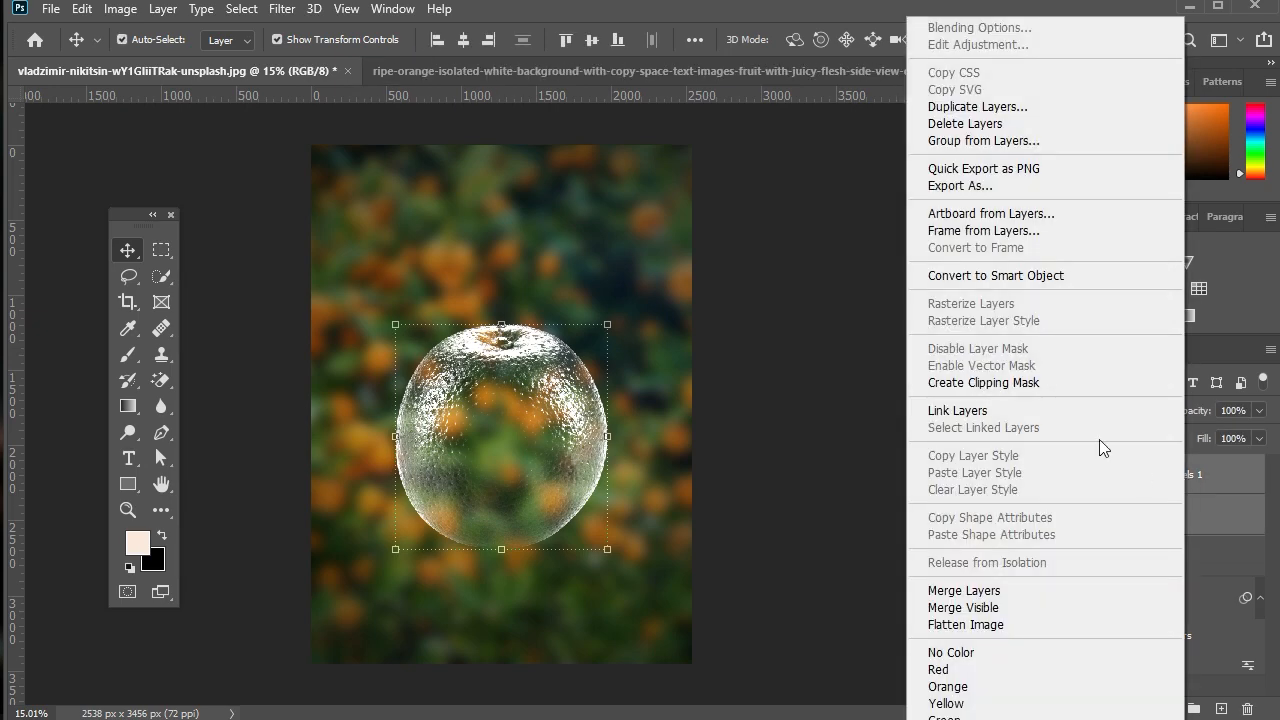
{"action": "left_click", "coordinate": [1007, 590]}
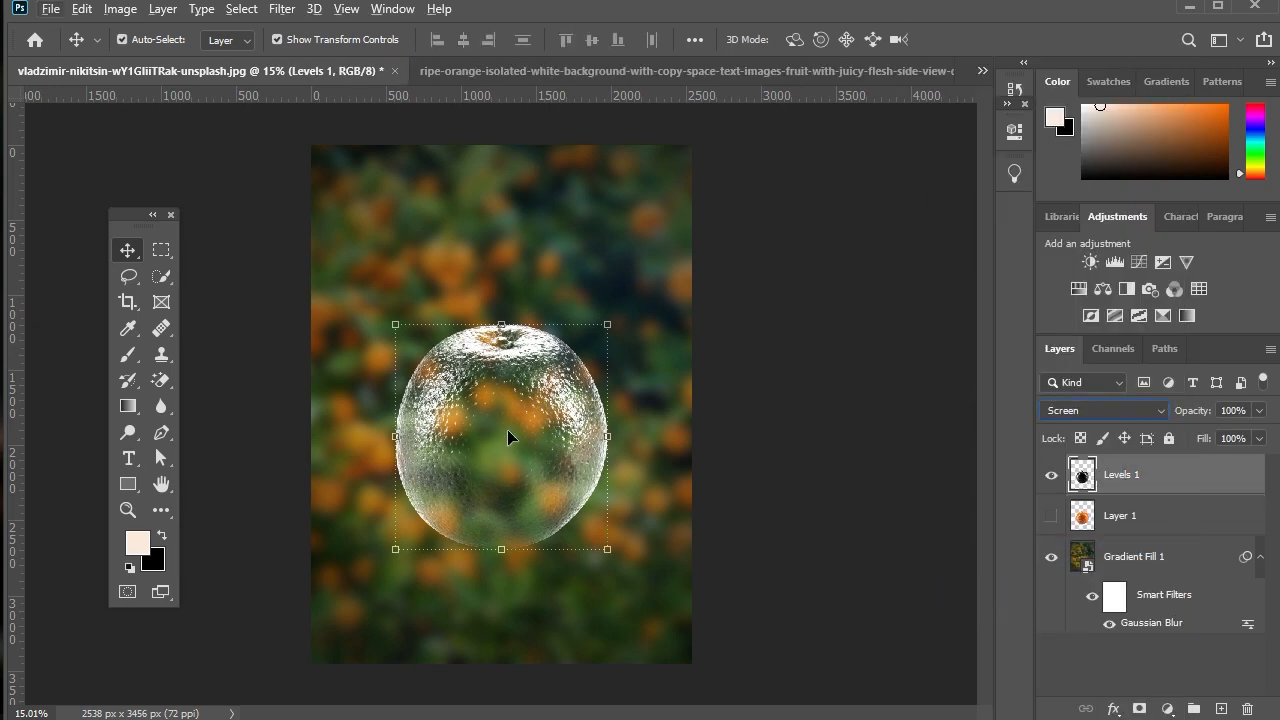
- With the Pen tool in Path mode, draw a downward-bowed curve across the orange's middle from its left edge to its right edge
{"action": "scroll", "coordinate": [485, 412], "scroll_direction": "up", "scroll_amount": 3}
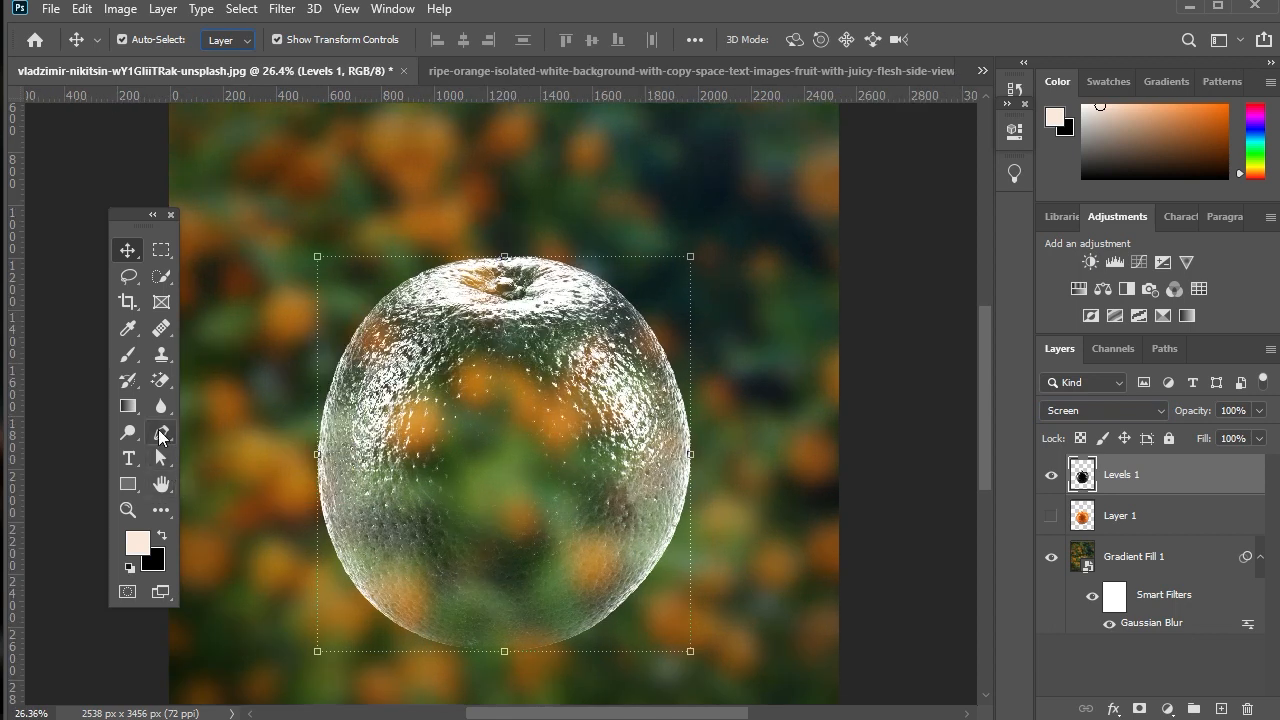
{"action": "left_click", "coordinate": [161, 436]}
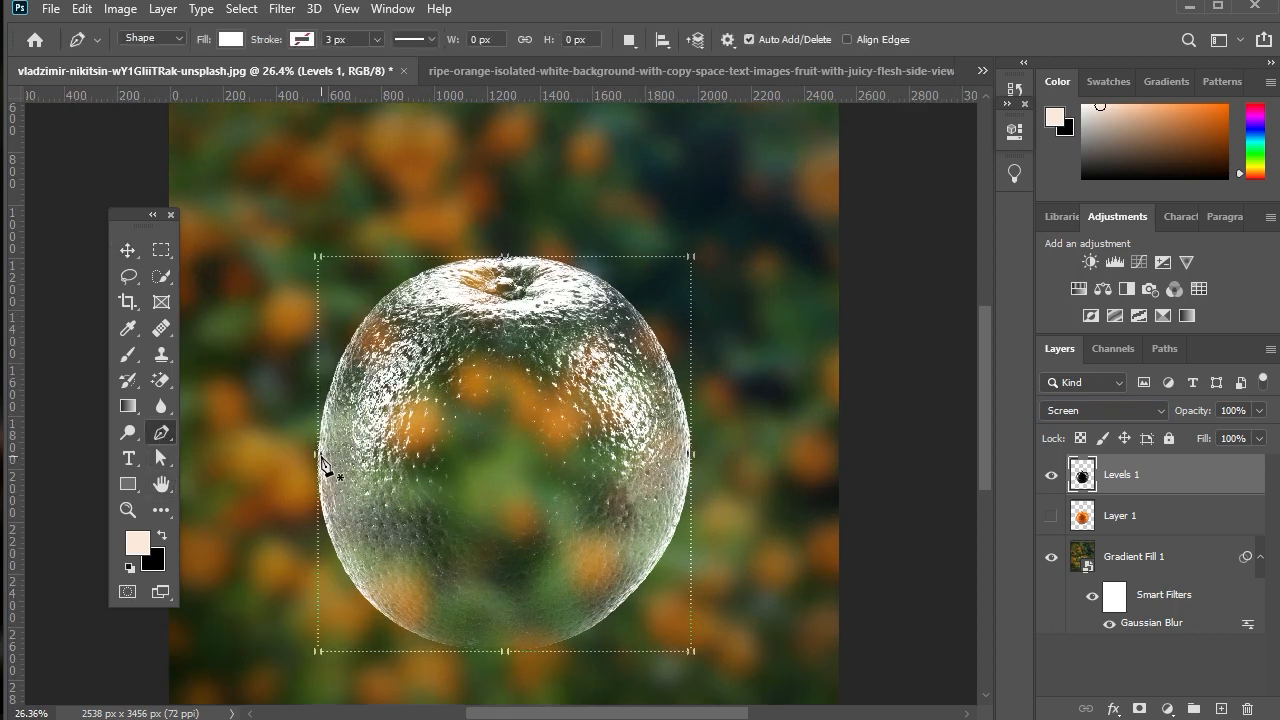
{"action": "key", "text": "ctrl+d"}
{"action": "left_click", "coordinate": [167, 40]}
{"action": "left_click", "coordinate": [140, 67]}
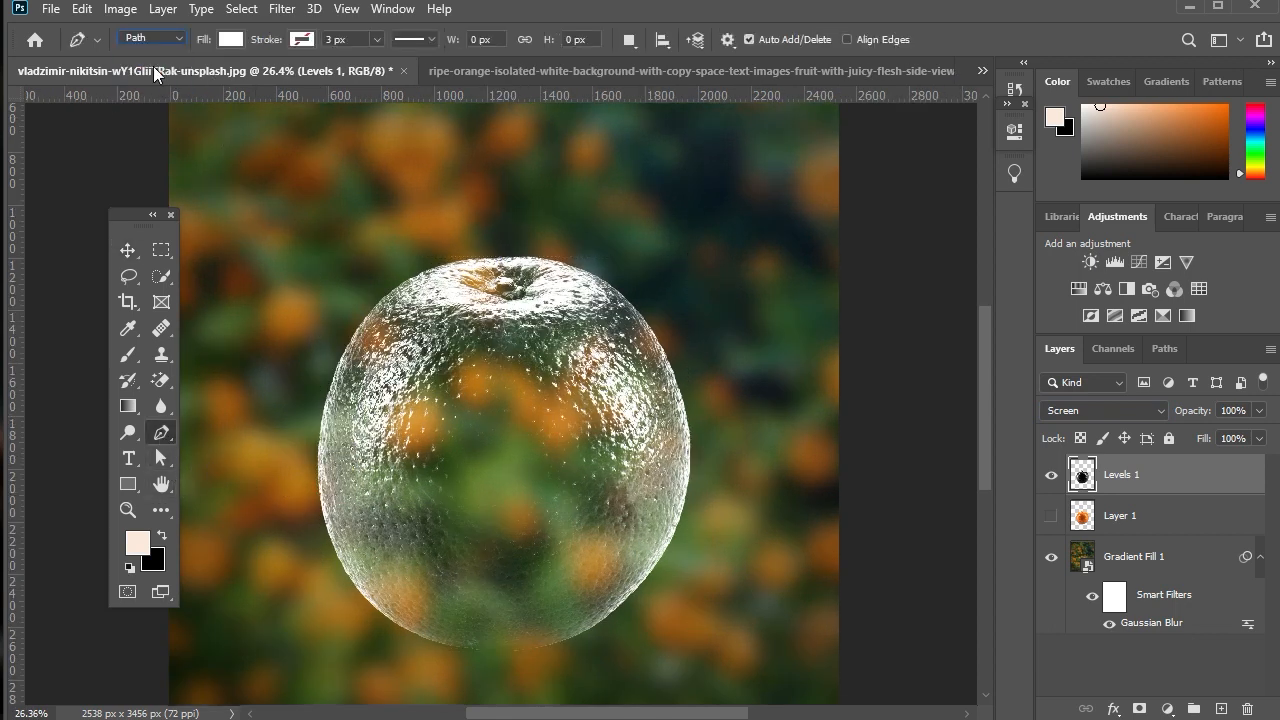
{"action": "left_click", "coordinate": [317, 452]}
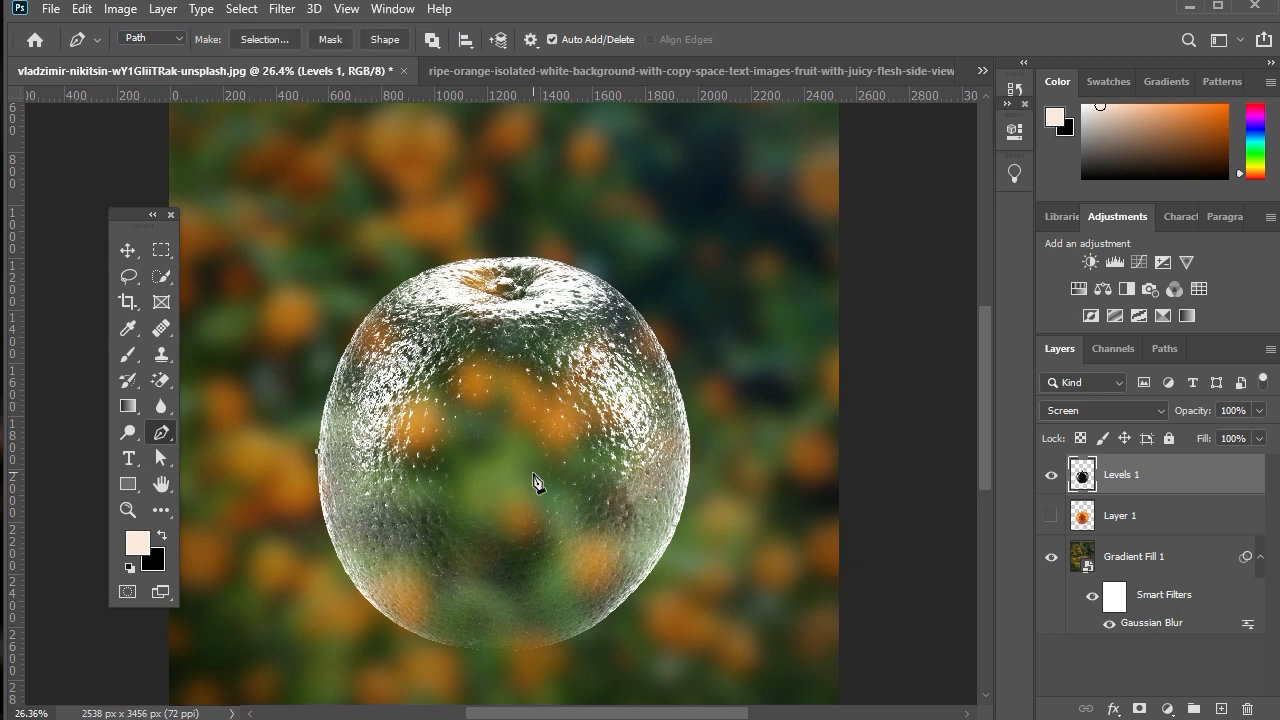
{"action": "left_click", "coordinate": [690, 452]}
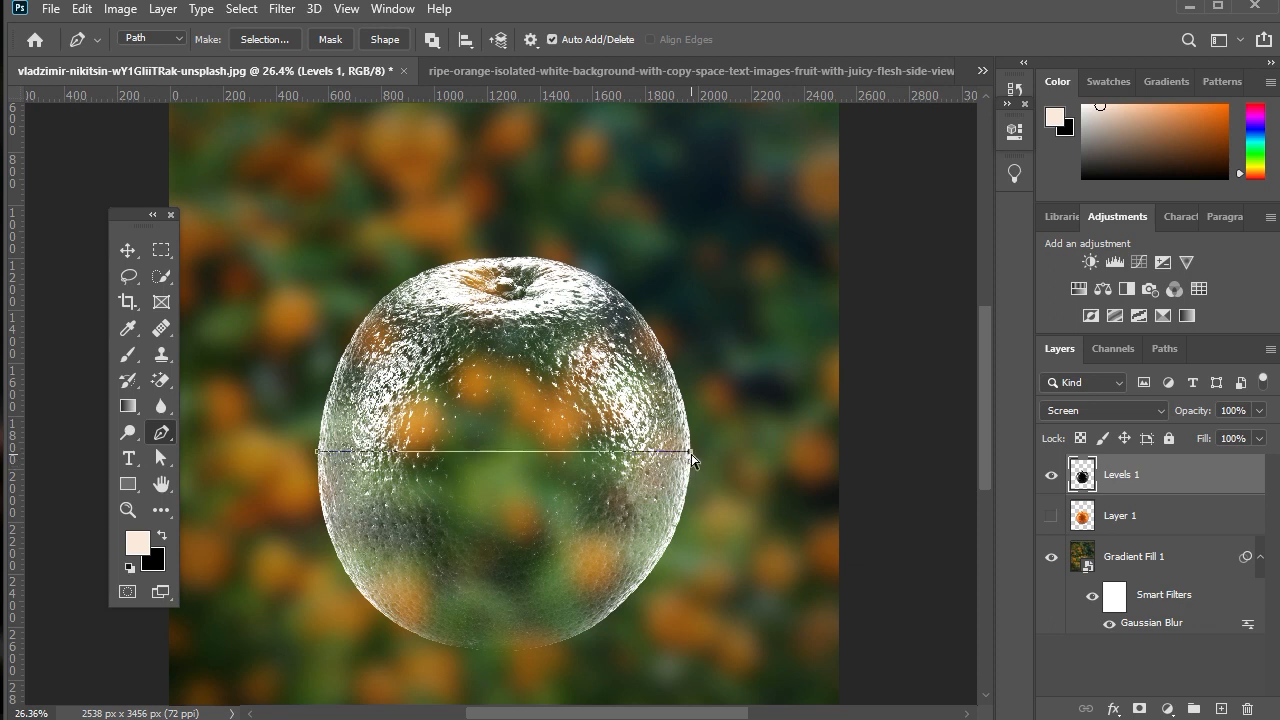
{"action": "left_click_drag", "start_coordinate": [691, 454], "coordinate": [920, 396]}
{"action": "left_click", "coordinate": [692, 453]}
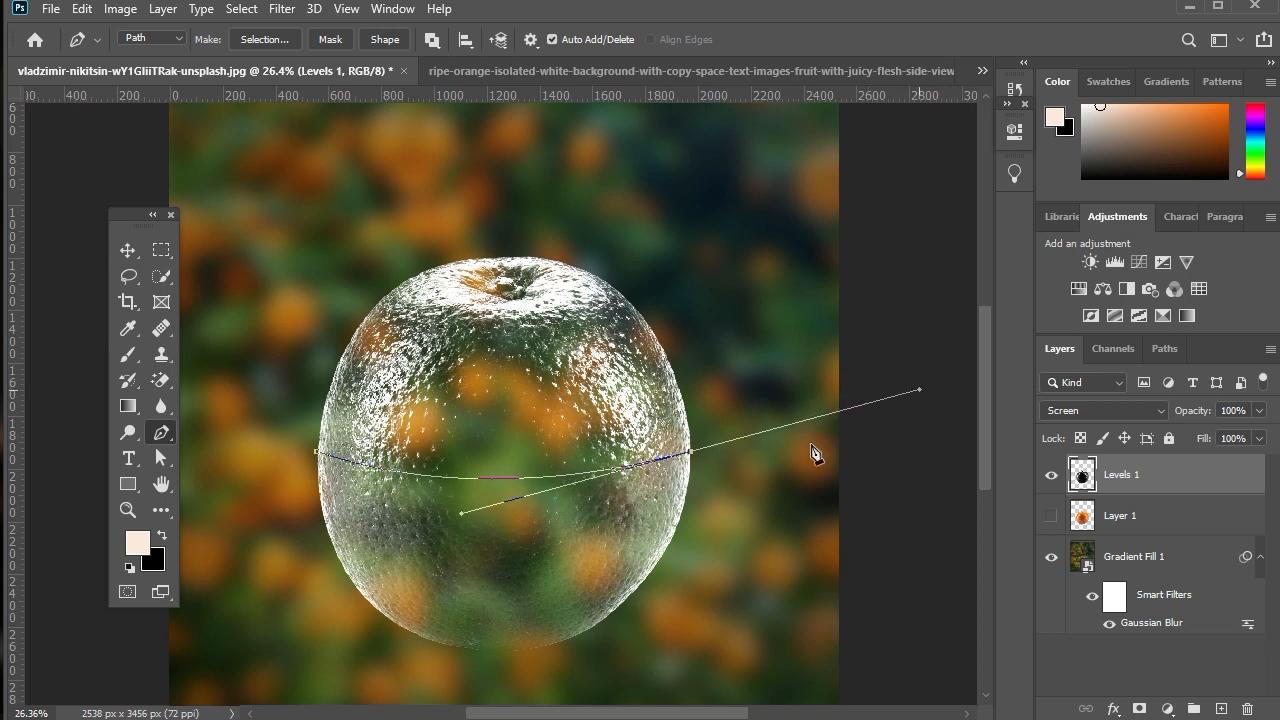
{"action": "left_click_drag", "start_coordinate": [462, 514], "coordinate": [520, 528]}
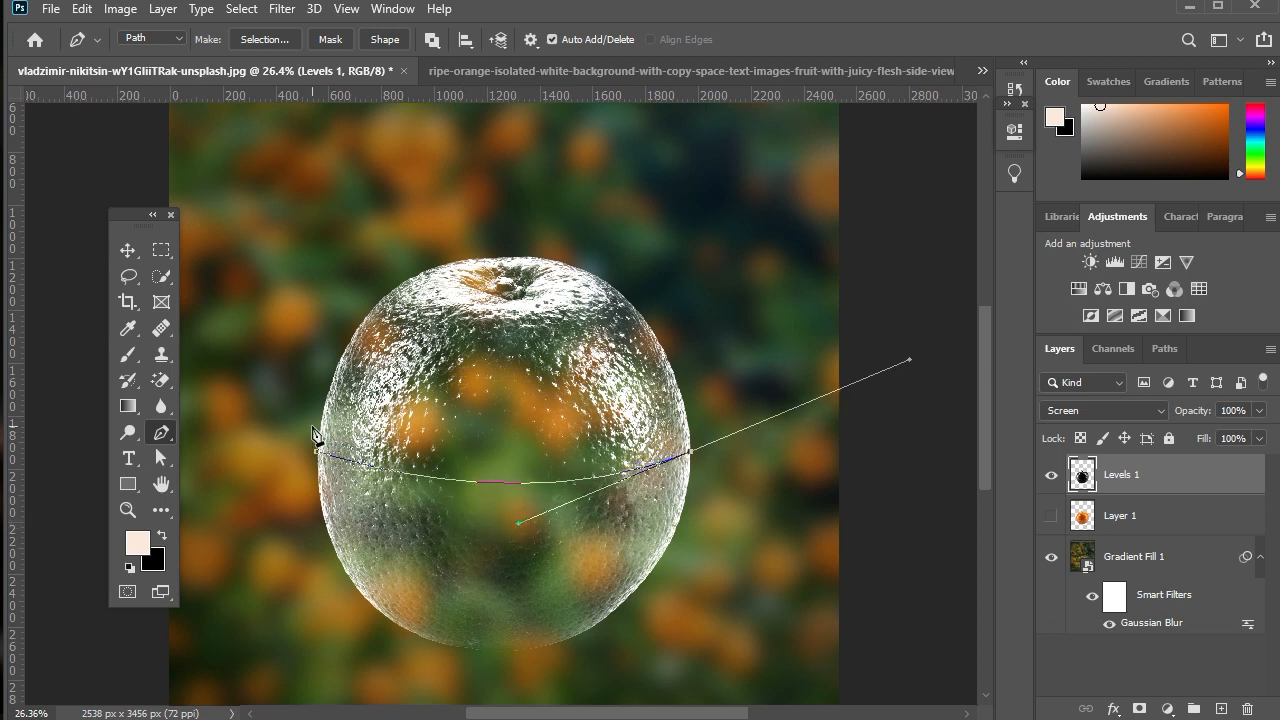
- Continue the path with straight segments outside the orange's lower half and close it at the starting point
{"action": "left_click", "coordinate": [690, 453]}
{"action": "left_click", "coordinate": [738, 540]}
{"action": "left_click", "coordinate": [606, 686]}
{"action": "left_click", "coordinate": [356, 670]}
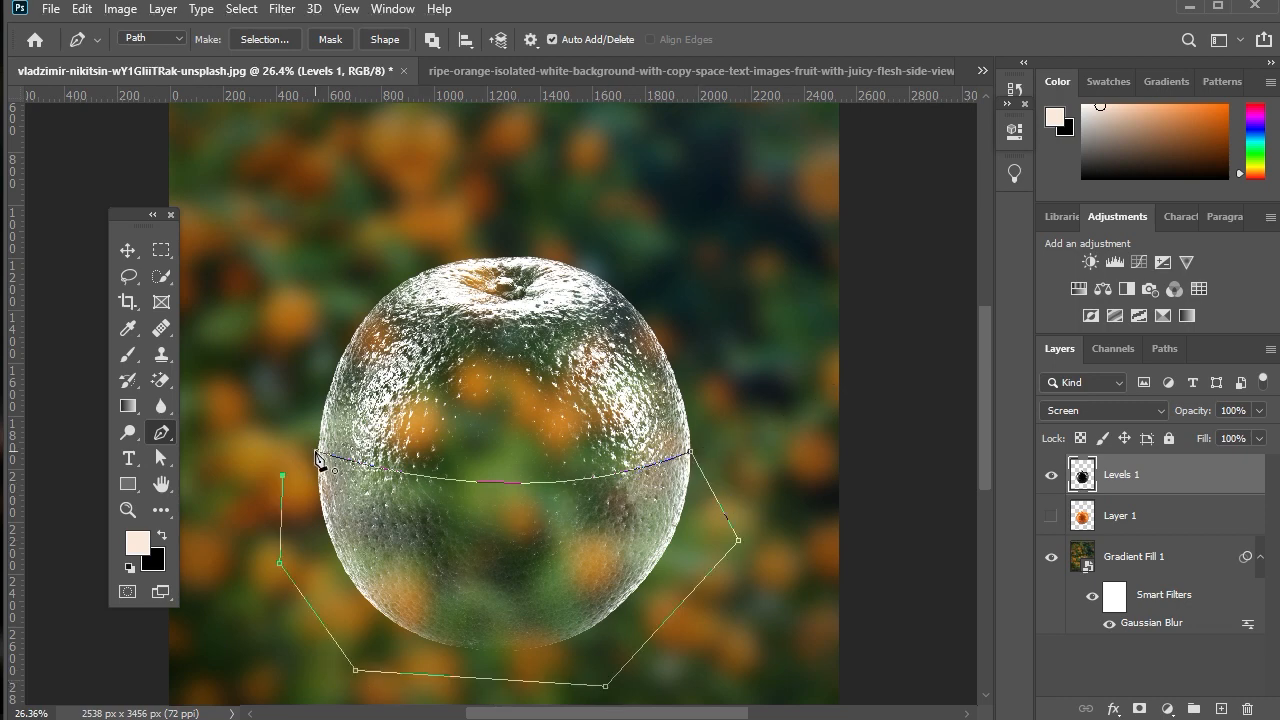
- Convert the path into a selection with 0 px feather and mask the orange's lower half out of the Levels 1 layer
{"action": "right_click", "coordinate": [460, 525]}
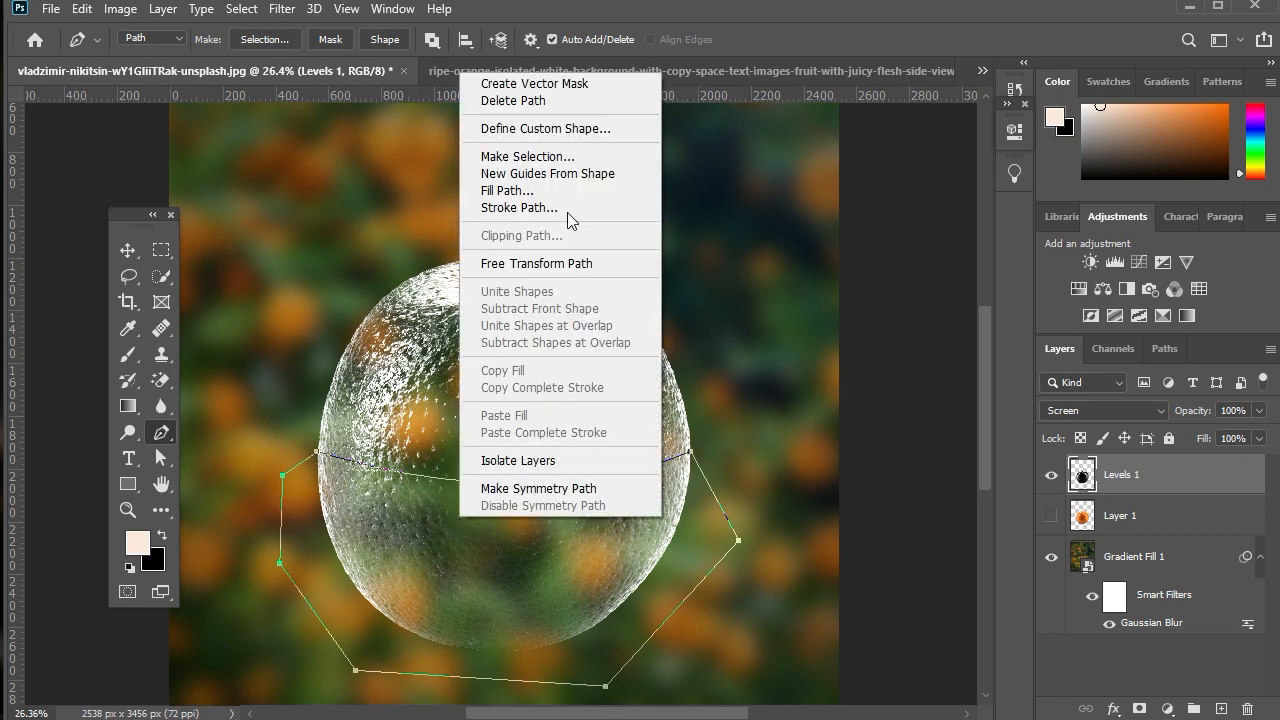
{"action": "left_click", "coordinate": [578, 157]}
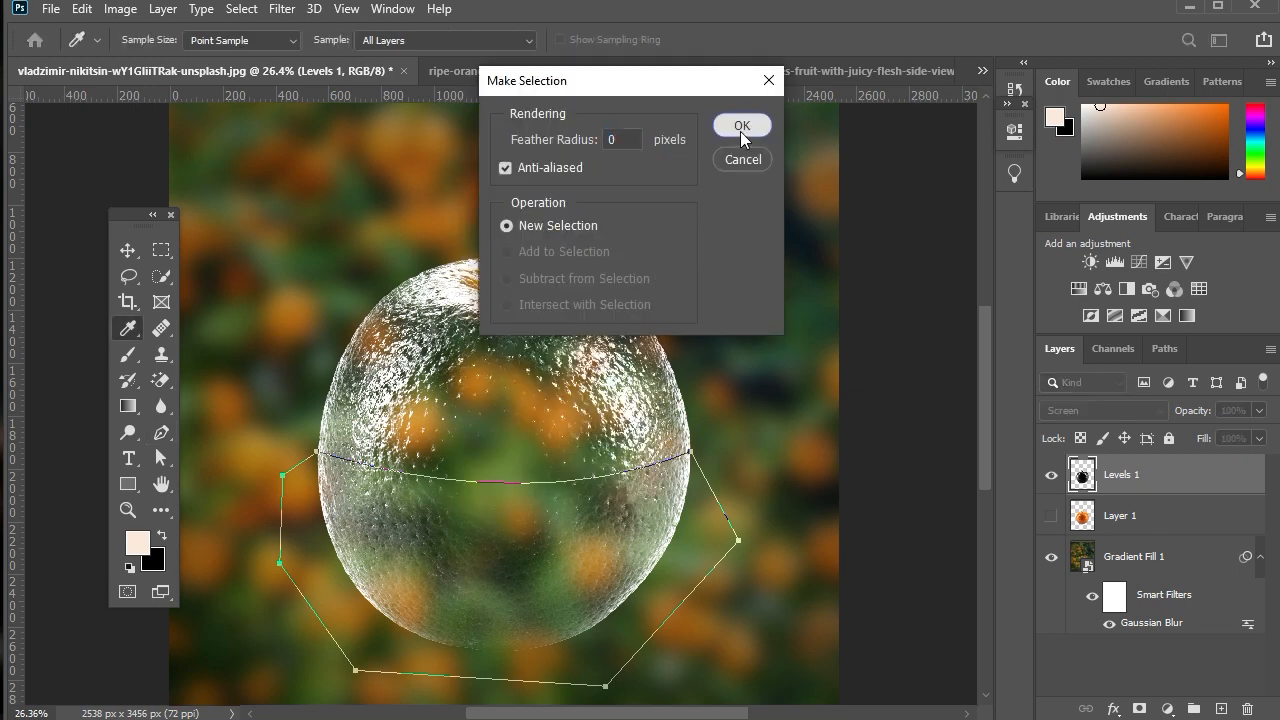
{"action": "left_click", "coordinate": [741, 126]}
{"action": "left_click", "coordinate": [1138, 708]}
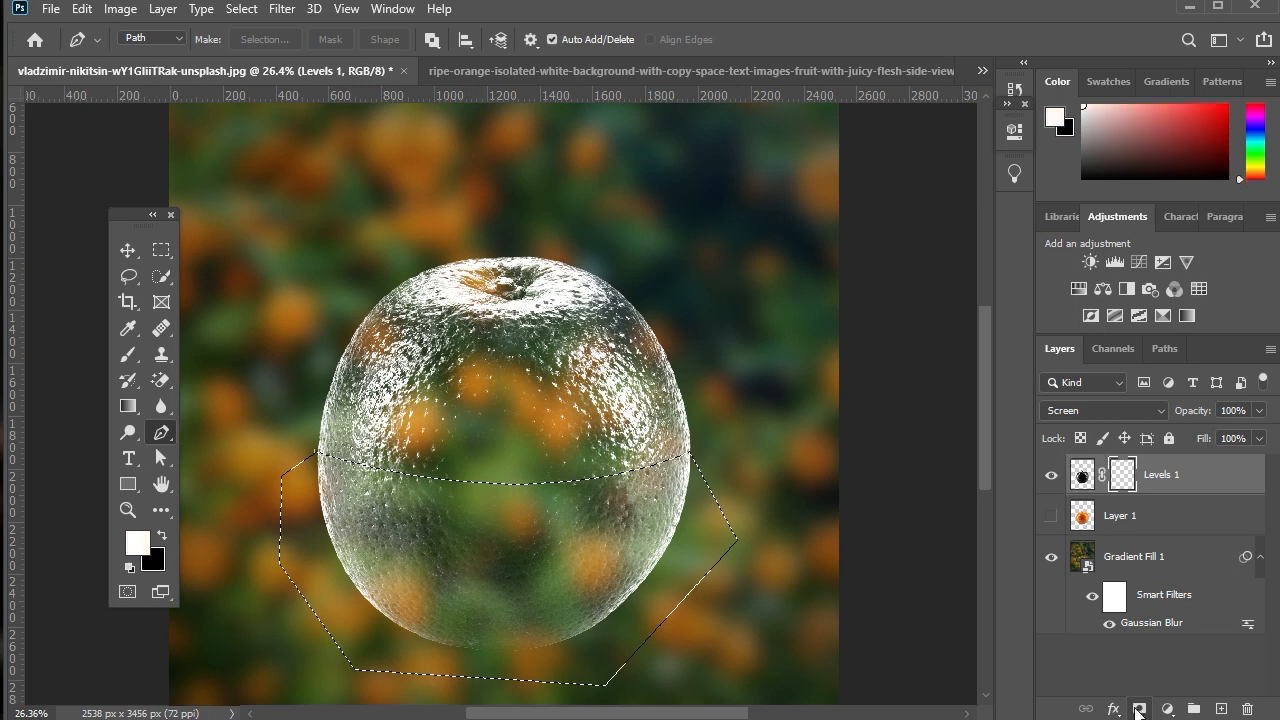
{"action": "key", "text": "ctrl+i"}
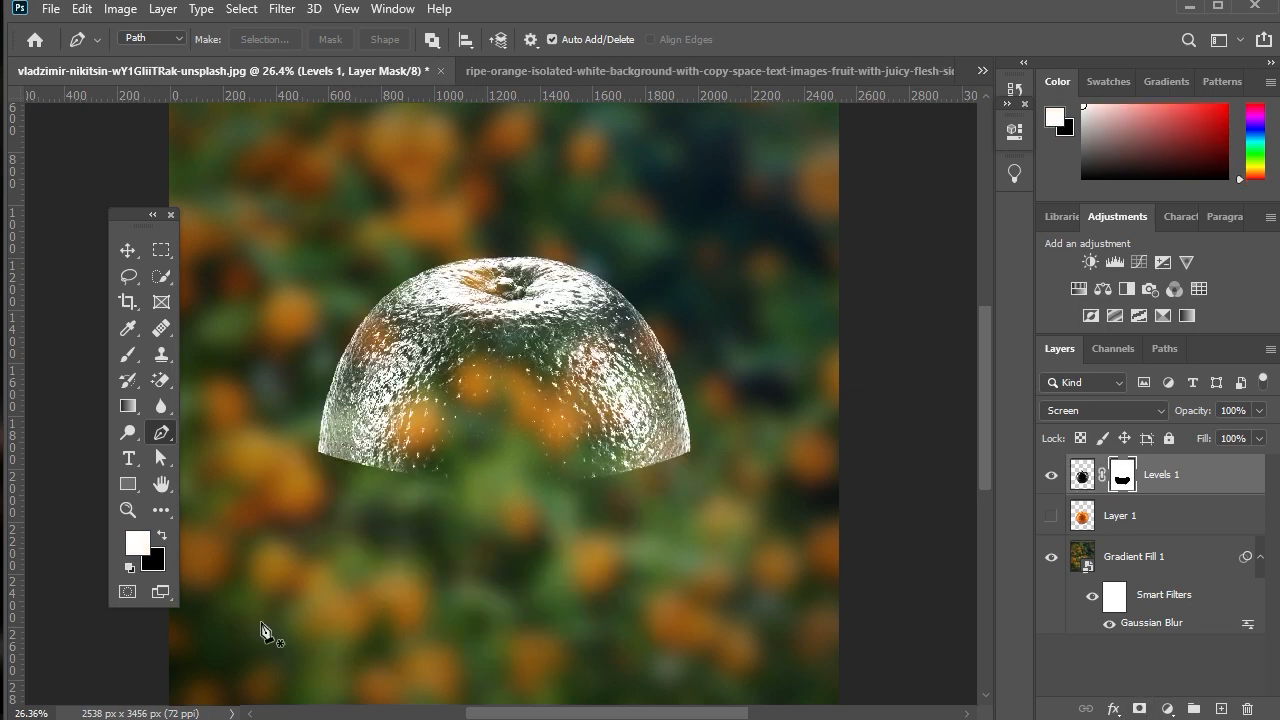
{"action": "left_click", "coordinate": [128, 251]}
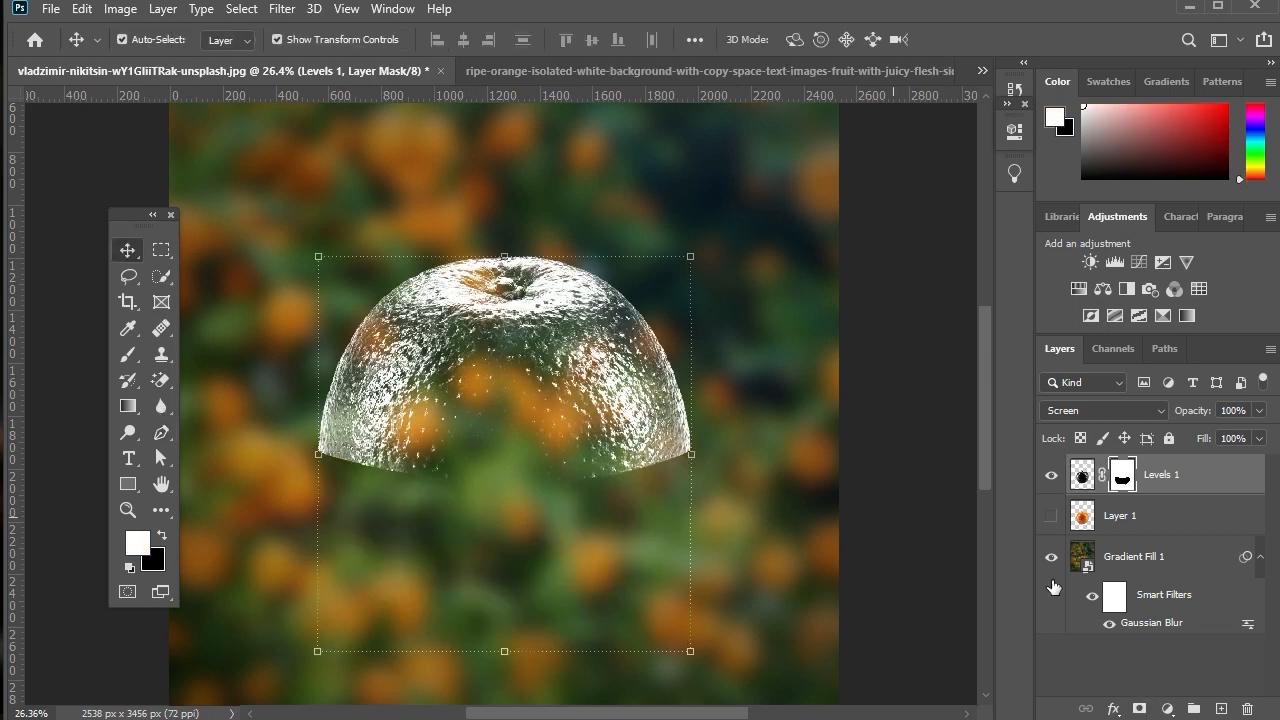
- Show Layer 1 and copy the Levels 1 layer's mask onto it
{"action": "left_click", "coordinate": [1051, 516]}
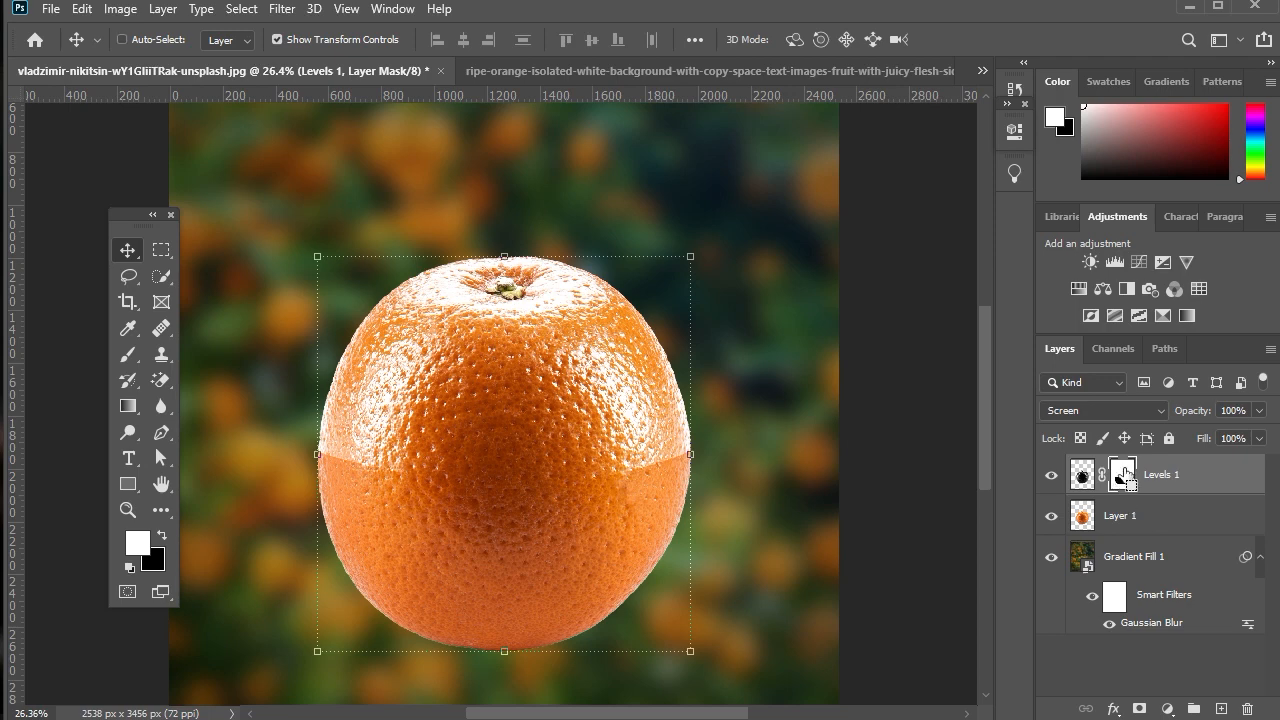
{"action": "left_click_drag", "start_coordinate": [1124, 477], "coordinate": [1128, 520]}
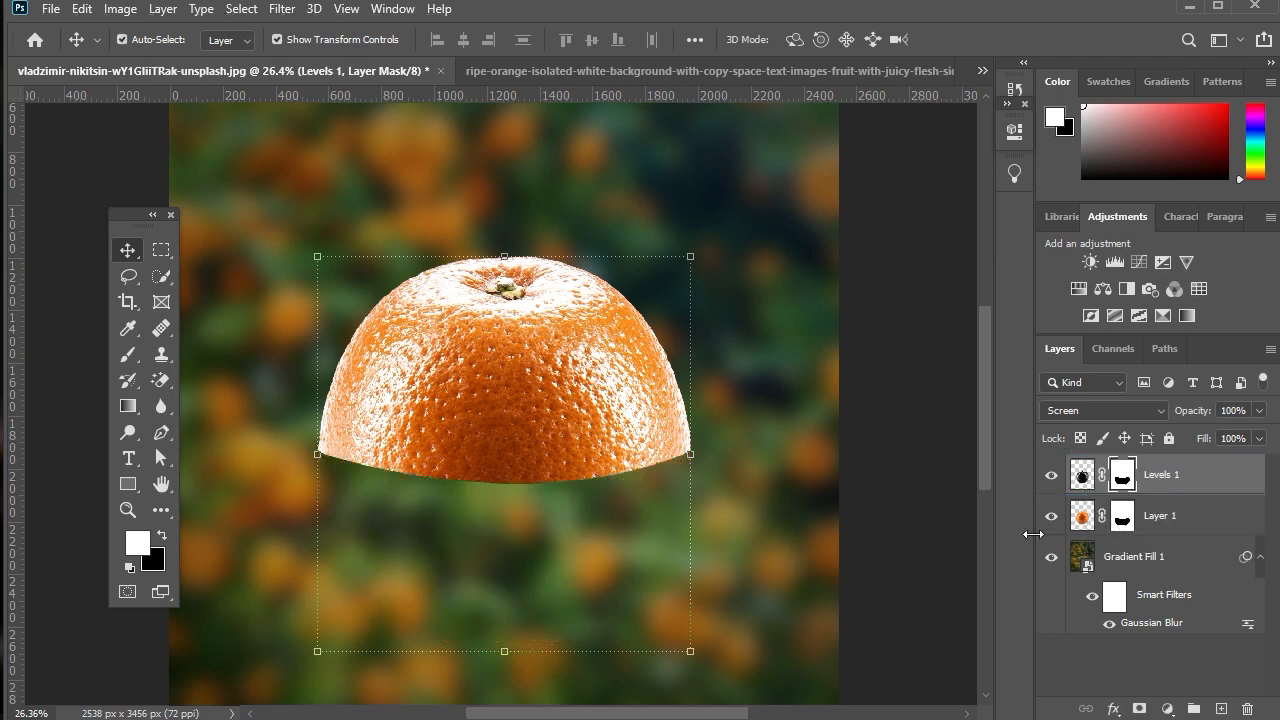
- Undo the mask copy on Layer 1 and copy the Levels 1 mask onto it again
{"action": "left_click", "coordinate": [1120, 524]}
{"action": "key", "text": "ctrl+z"}
{"action": "key", "text": "ctrl+z"}
{"action": "key", "text": "ctrl+z"}
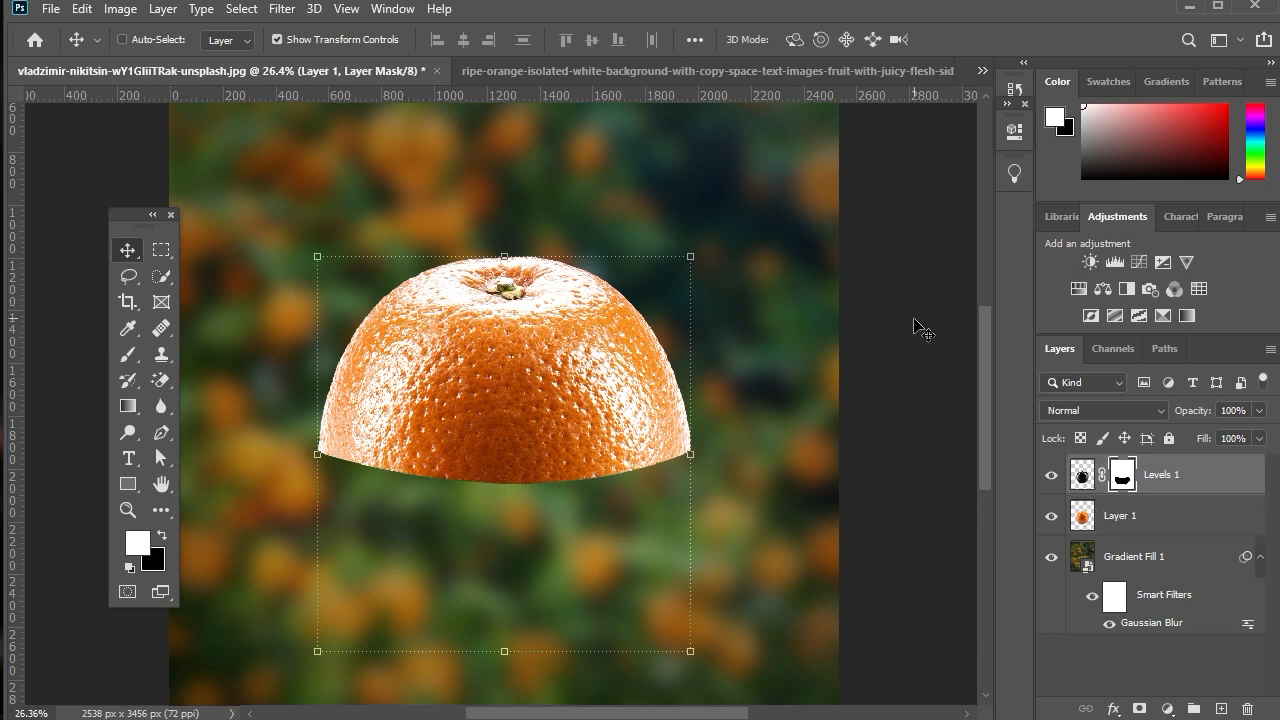
- Invert Layer 1's mask to show only the lower half of the original orange
{"action": "double_click", "coordinate": [1124, 518]}
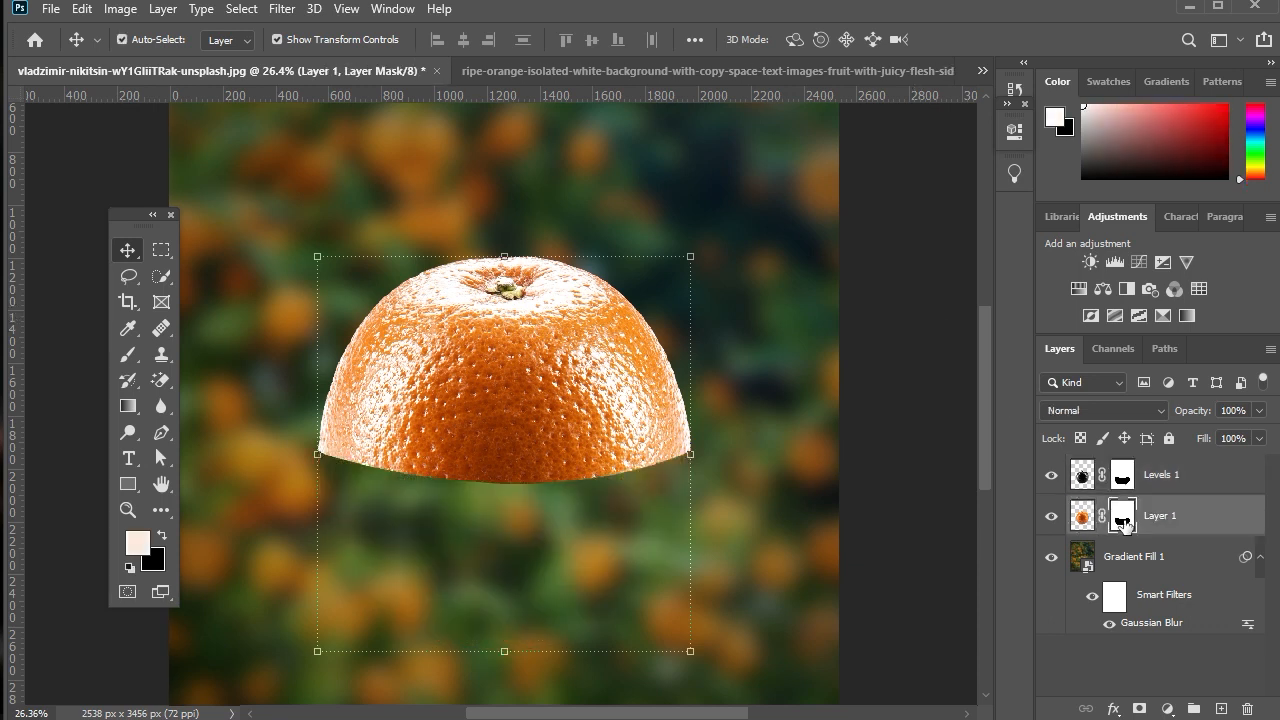
{"action": "key", "text": "ctrl+i"}
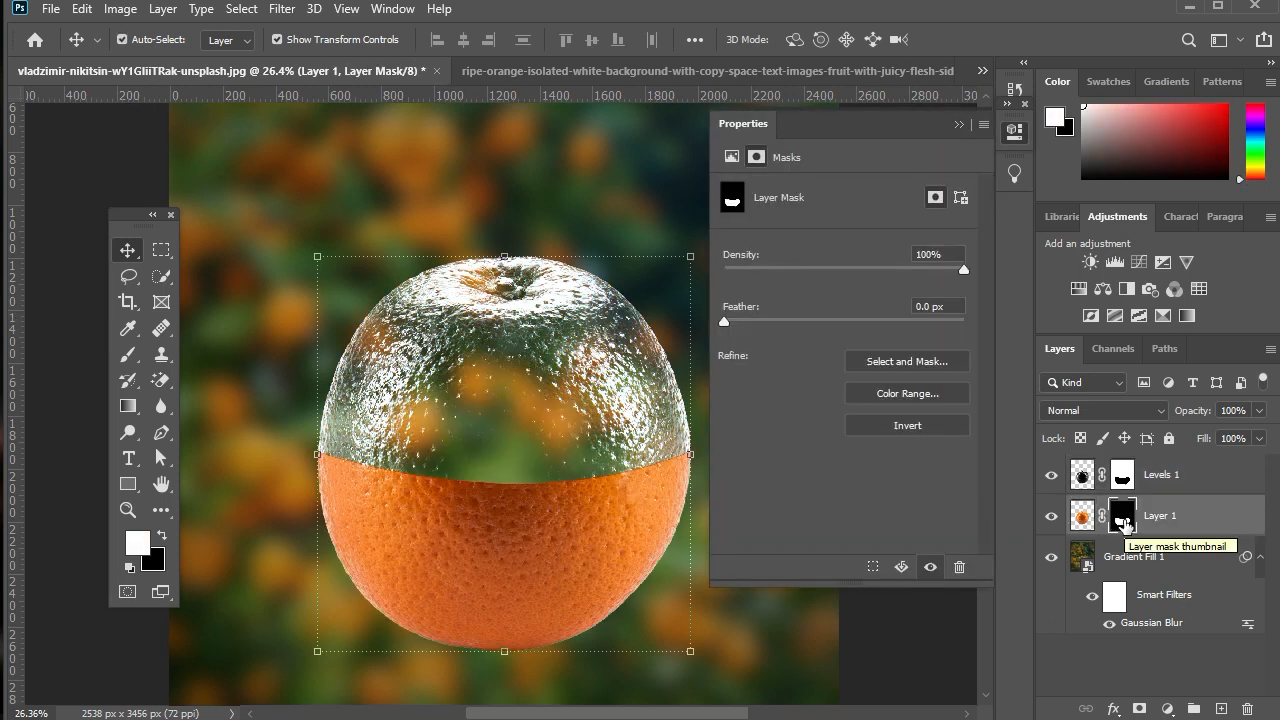
{"action": "left_click", "coordinate": [959, 125]}
{"action": "left_click", "coordinate": [915, 202]}
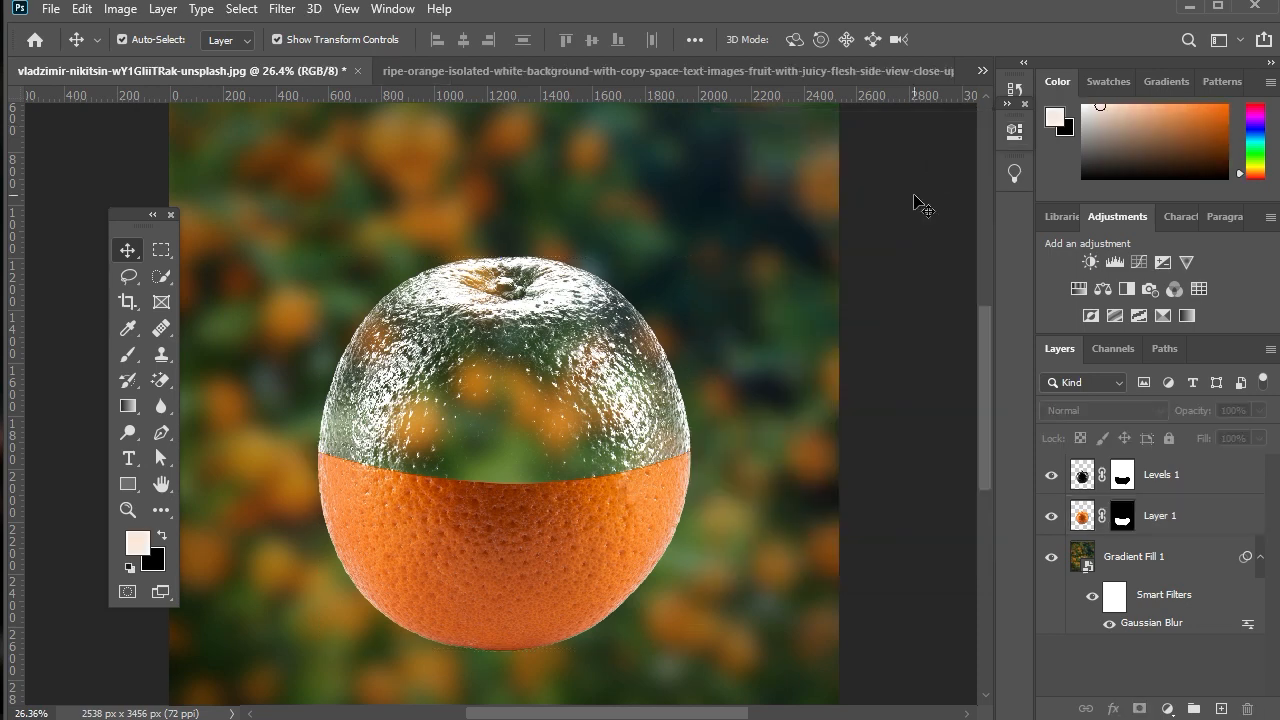
- Close the ripe orange document and switch to slice-ripe-orange-citrus-fruit-isolated-white.jpg
{"action": "scroll", "coordinate": [435, 445], "scroll_direction": "up", "scroll_amount": 1}
{"action": "scroll", "coordinate": [435, 445], "scroll_direction": "down", "scroll_amount": 2}
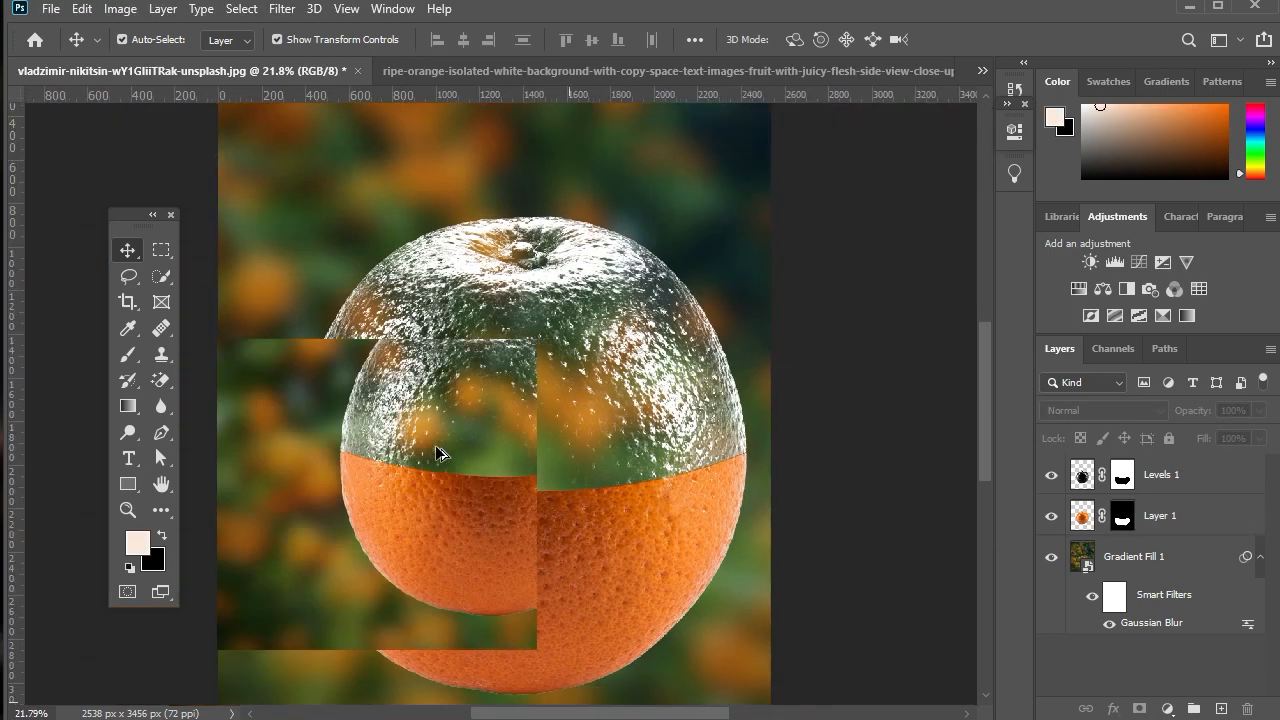
{"action": "scroll", "coordinate": [435, 445], "scroll_direction": "down", "scroll_amount": 1}
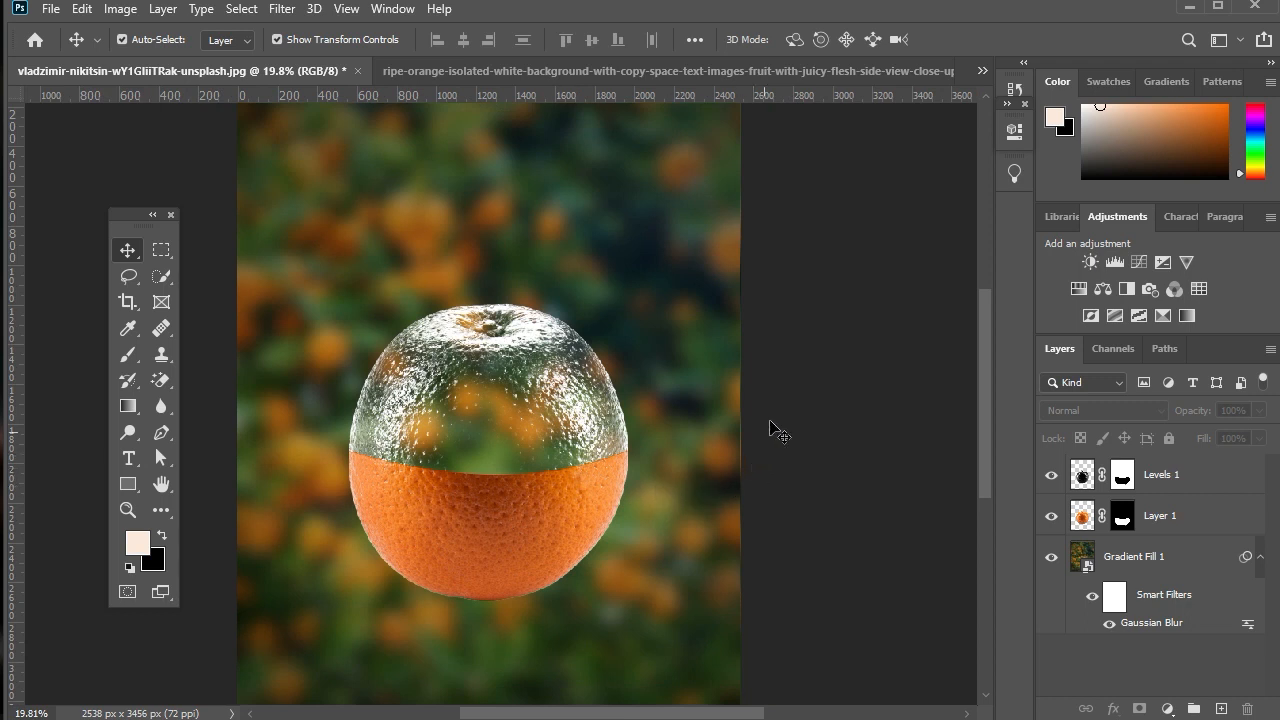
{"action": "key", "text": "ctrl+Tab"}
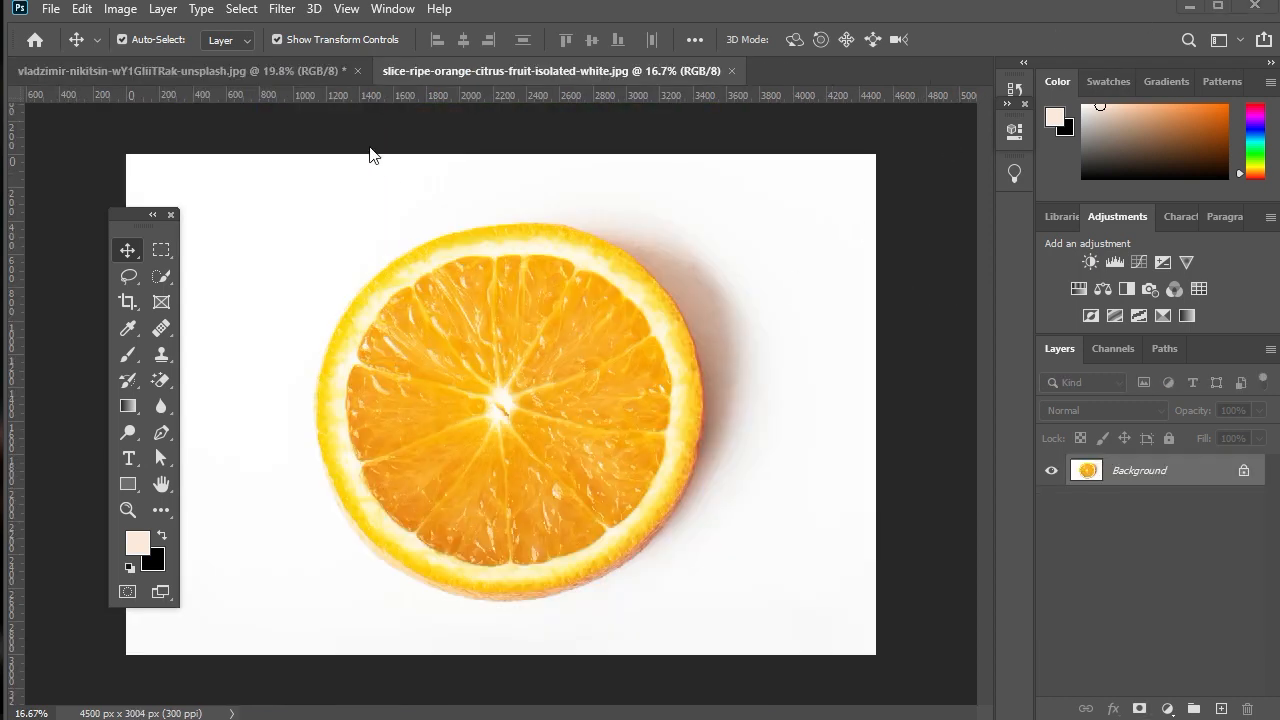
- Unlock the slice image's background layer, remove the white background around the orange slice, and apply the resulting layer mask
{"action": "left_click", "coordinate": [390, 9]}
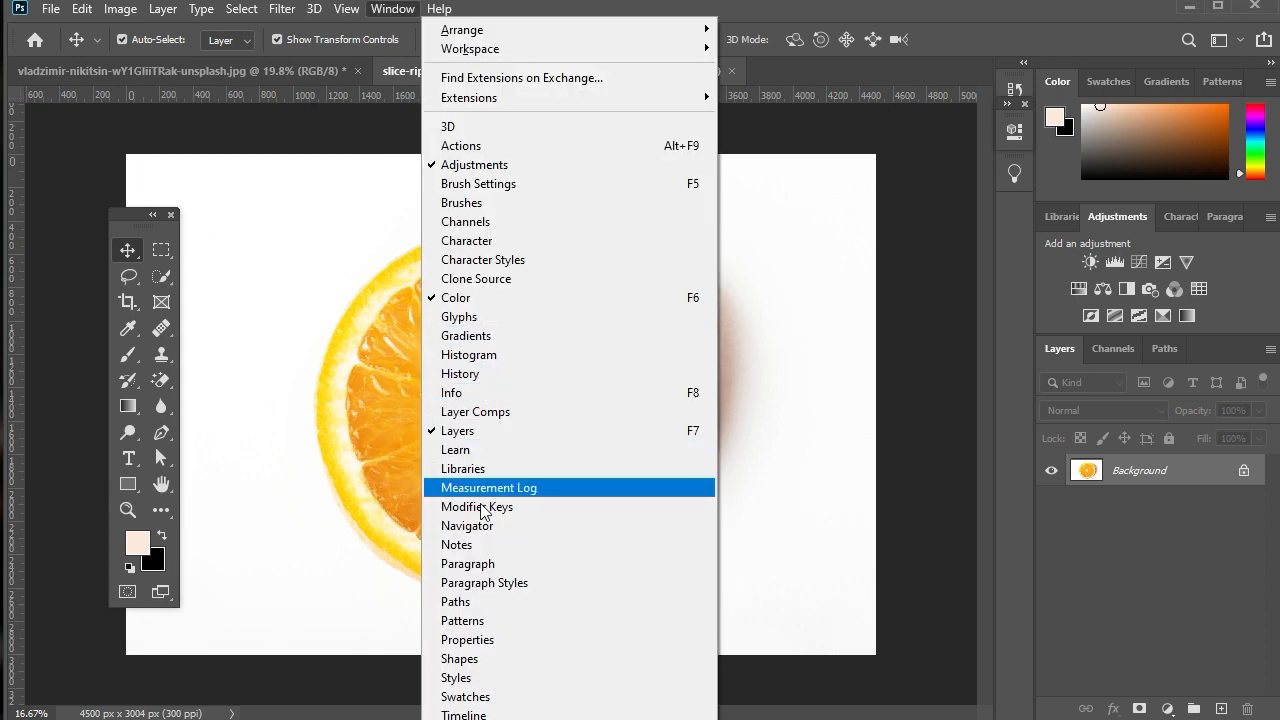
{"action": "left_click", "coordinate": [479, 641]}
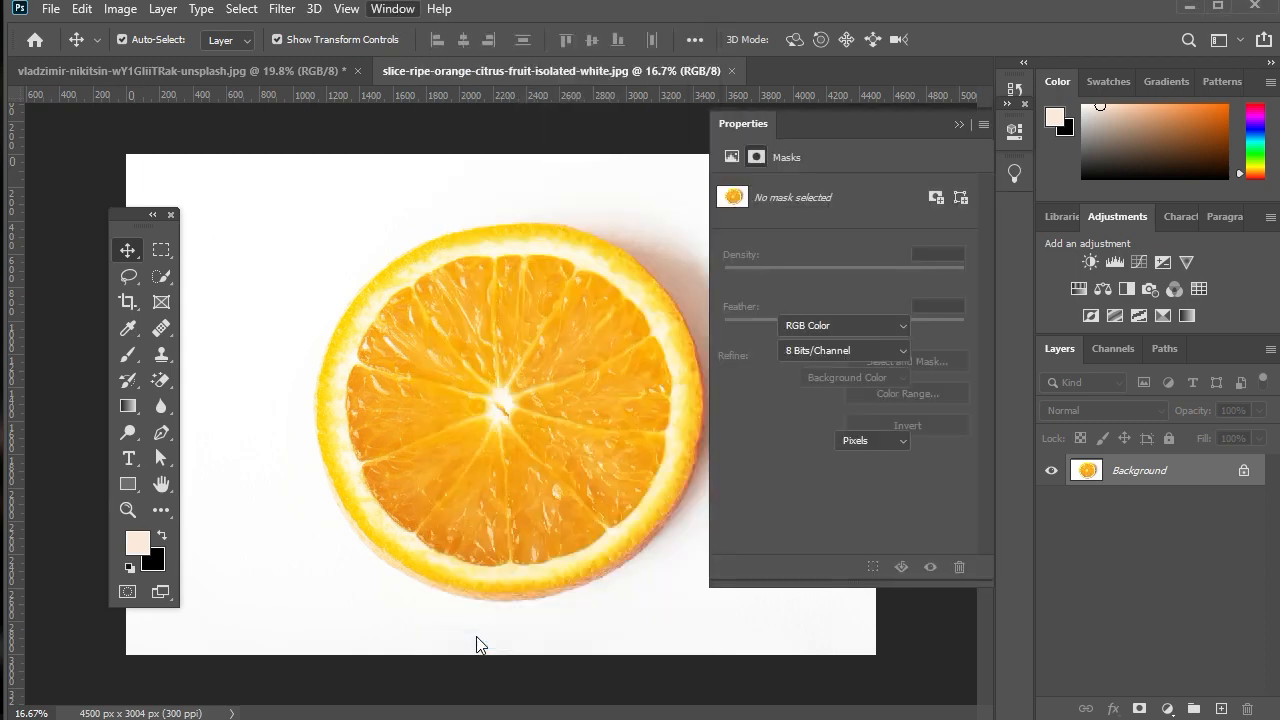
{"action": "left_click", "coordinate": [1244, 473]}
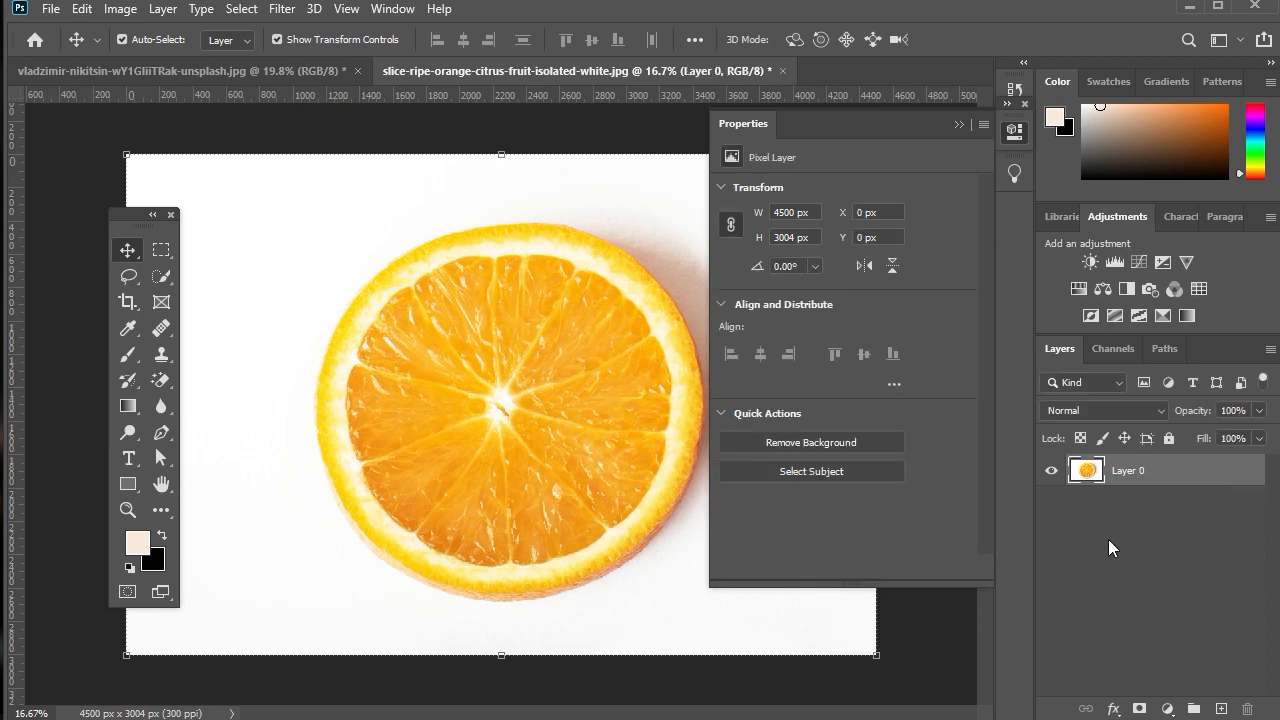
{"action": "left_click", "coordinate": [826, 441]}
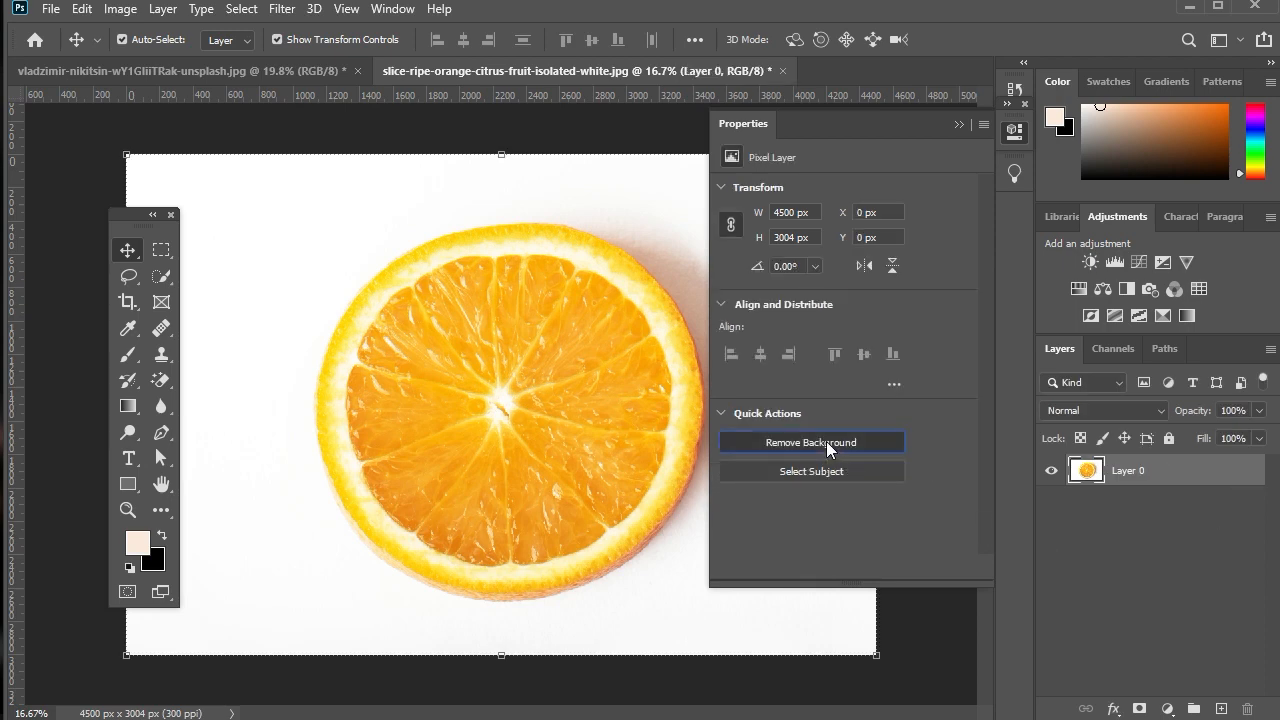
{"action": "left_click", "coordinate": [959, 124]}
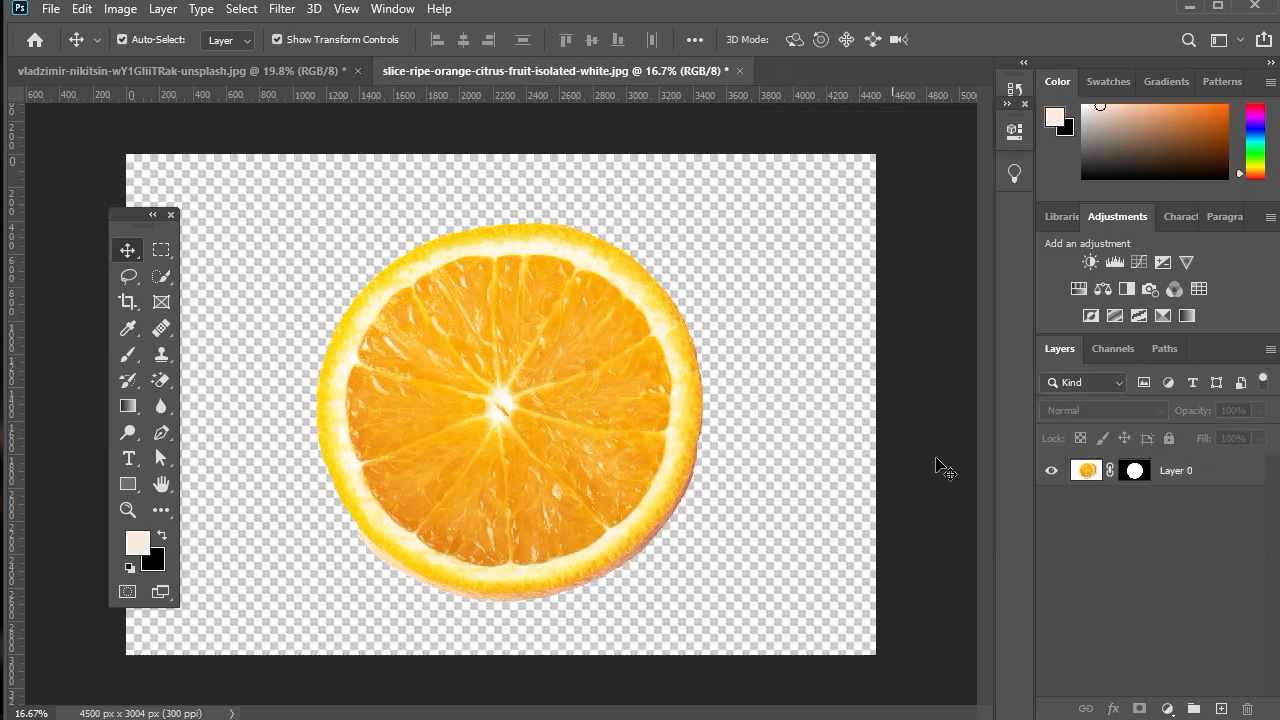
{"action": "right_click", "coordinate": [1142, 474]}
{"action": "left_click", "coordinate": [1140, 528]}
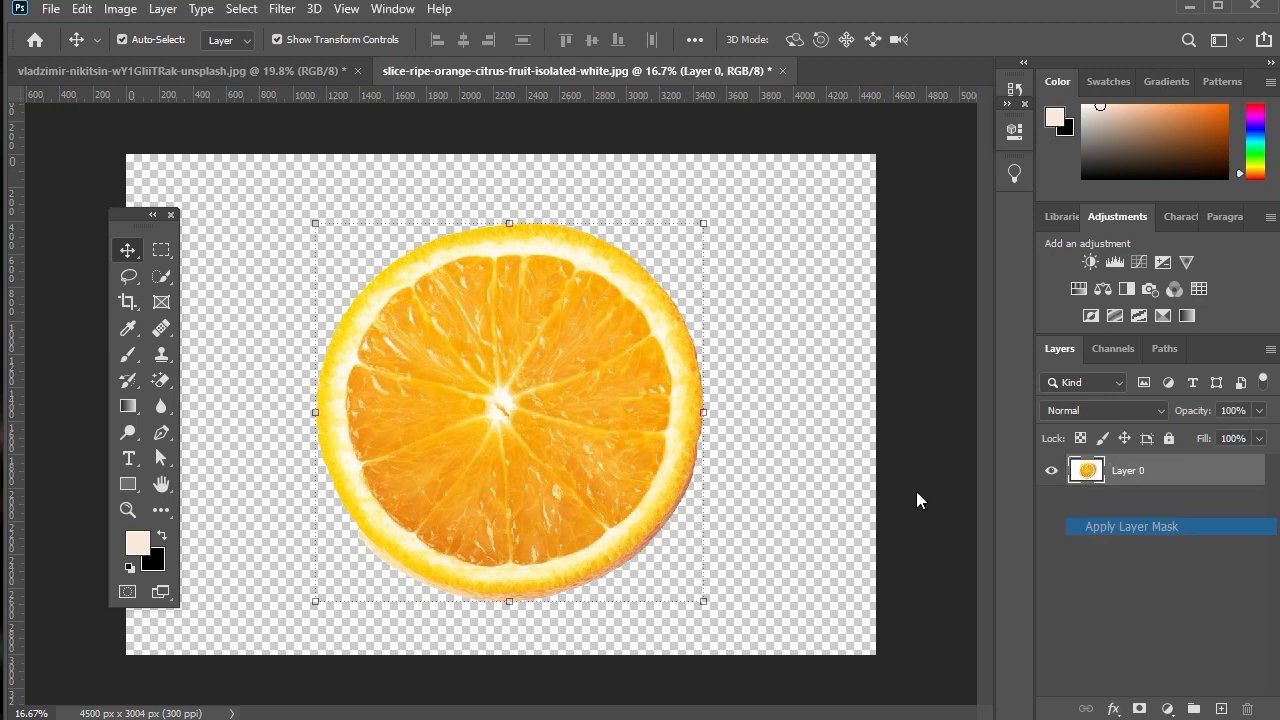
- Scale the cut-out orange slice down to about 1477 × 1442 px and reposition it near the middle of the canvas
{"action": "left_click", "coordinate": [588, 446]}
{"action": "left_click_drag", "start_coordinate": [703, 601], "coordinate": [618, 523]}
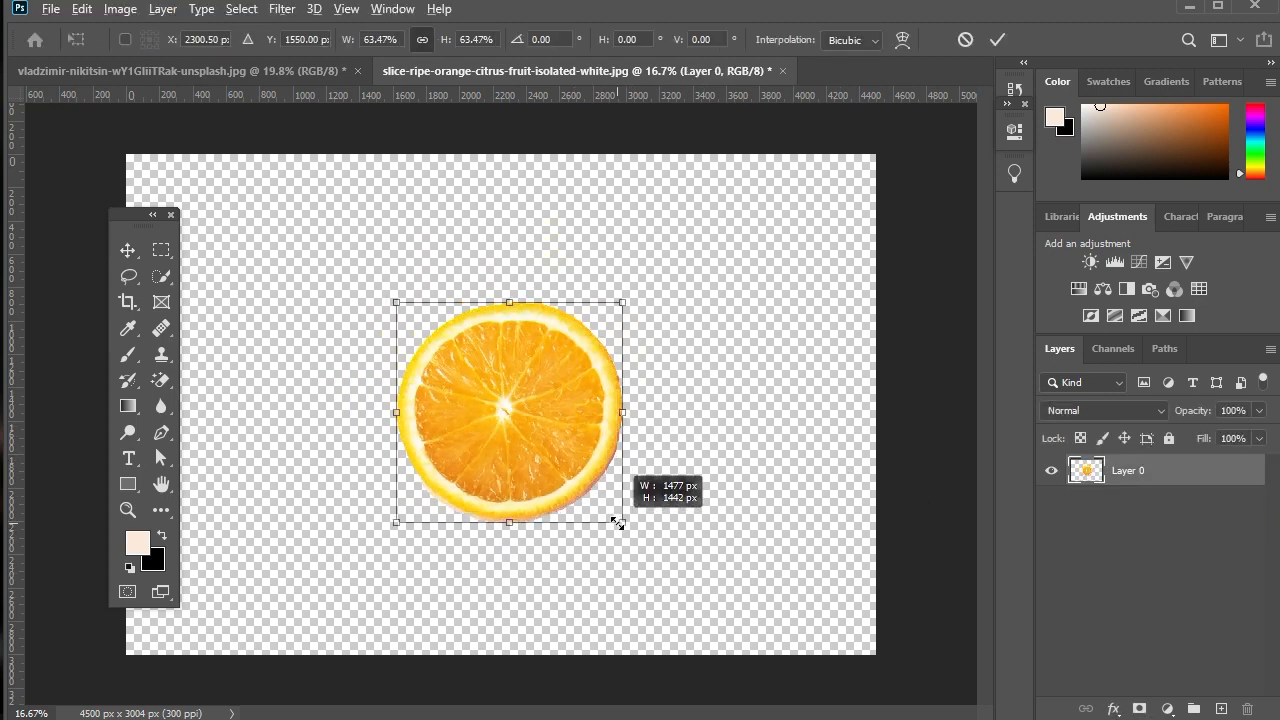
{"action": "left_click", "coordinate": [129, 252]}
{"action": "left_click_drag", "start_coordinate": [505, 391], "coordinate": [408, 258]}
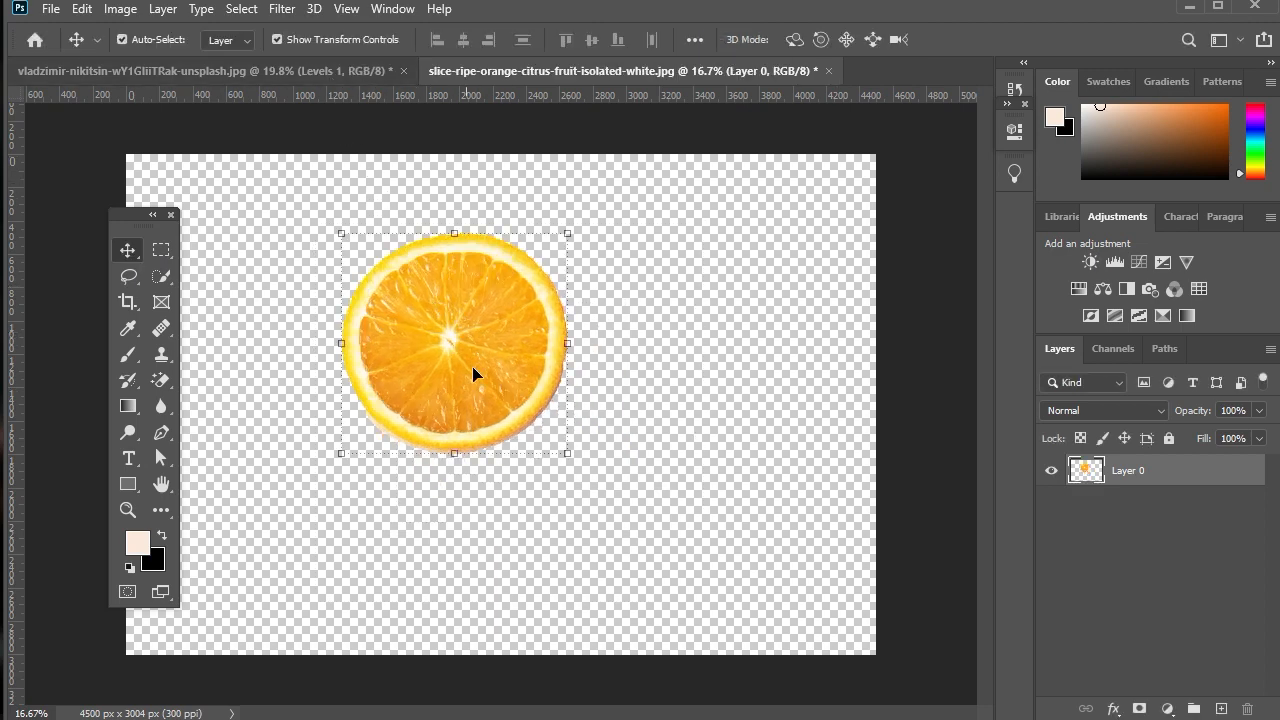
{"action": "left_click_drag", "start_coordinate": [506, 405], "coordinate": [530, 462]}
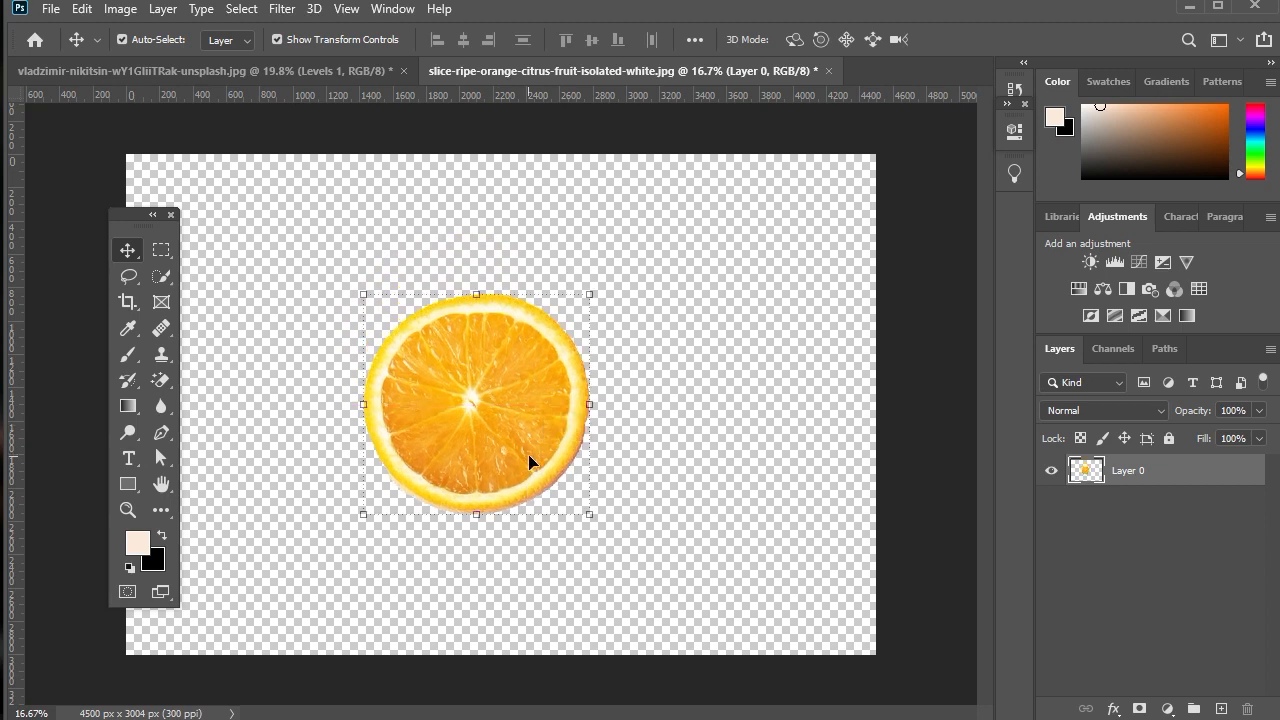
- Copy the orange slice into the composite document and place its layer directly below Levels 1
{"action": "key", "text": "ctrl"}
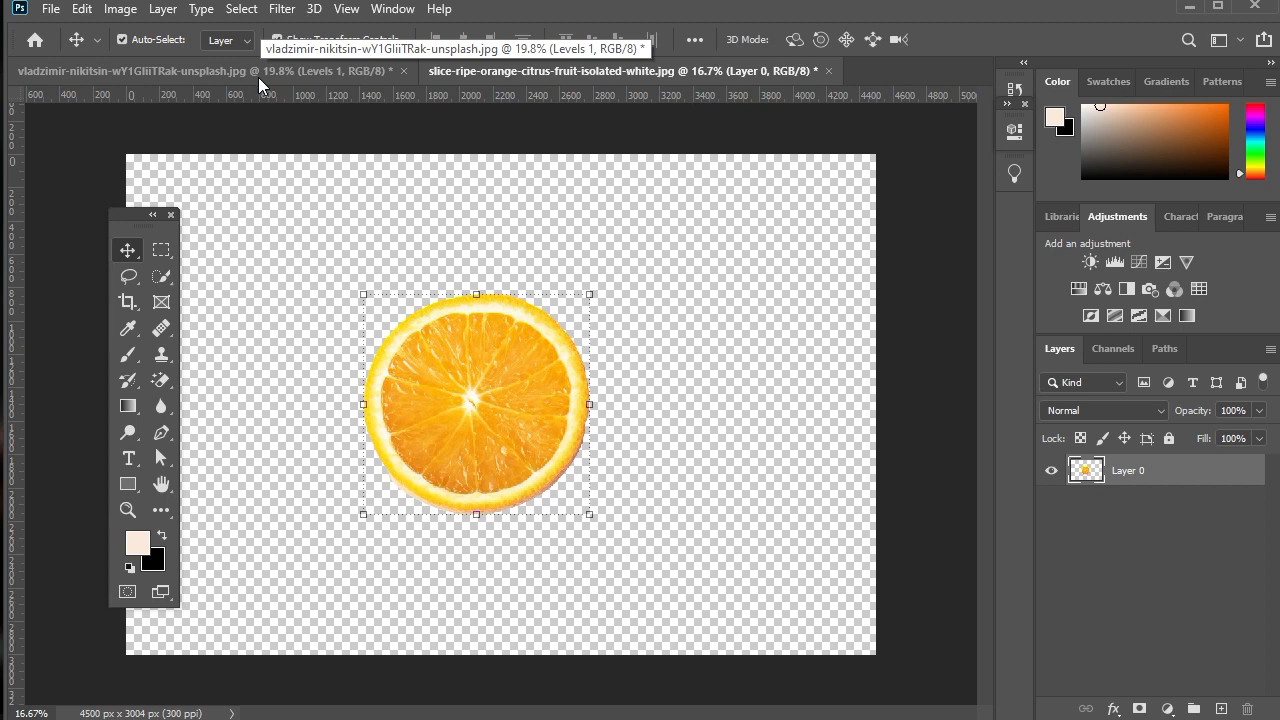
{"action": "key", "text": "ctrl+c"}
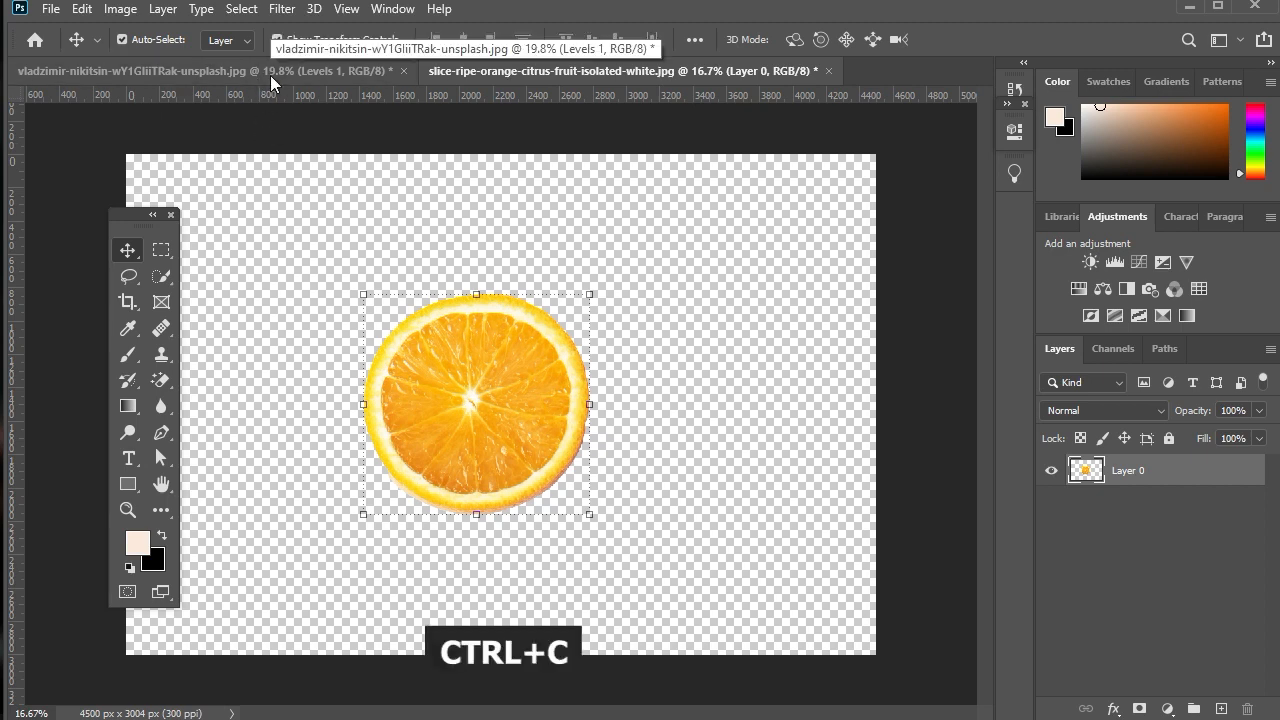
{"action": "left_click", "coordinate": [200, 72]}
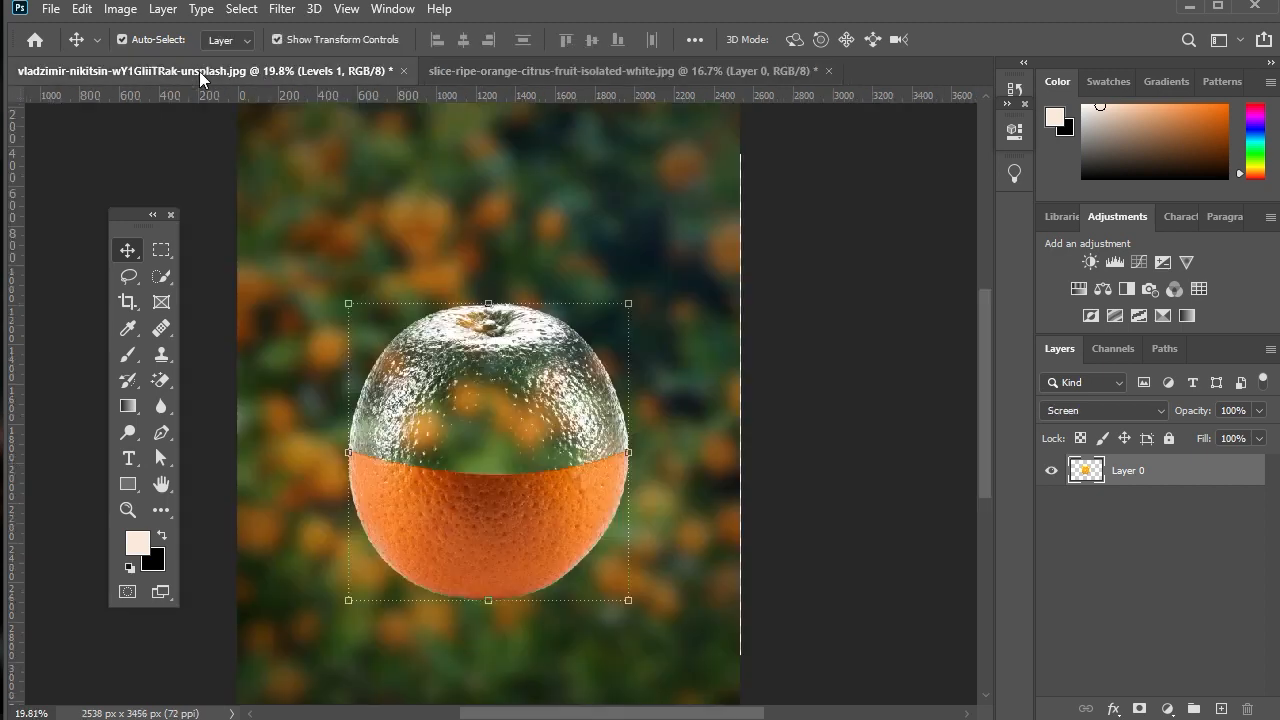
{"action": "key", "text": "ctrl+v"}
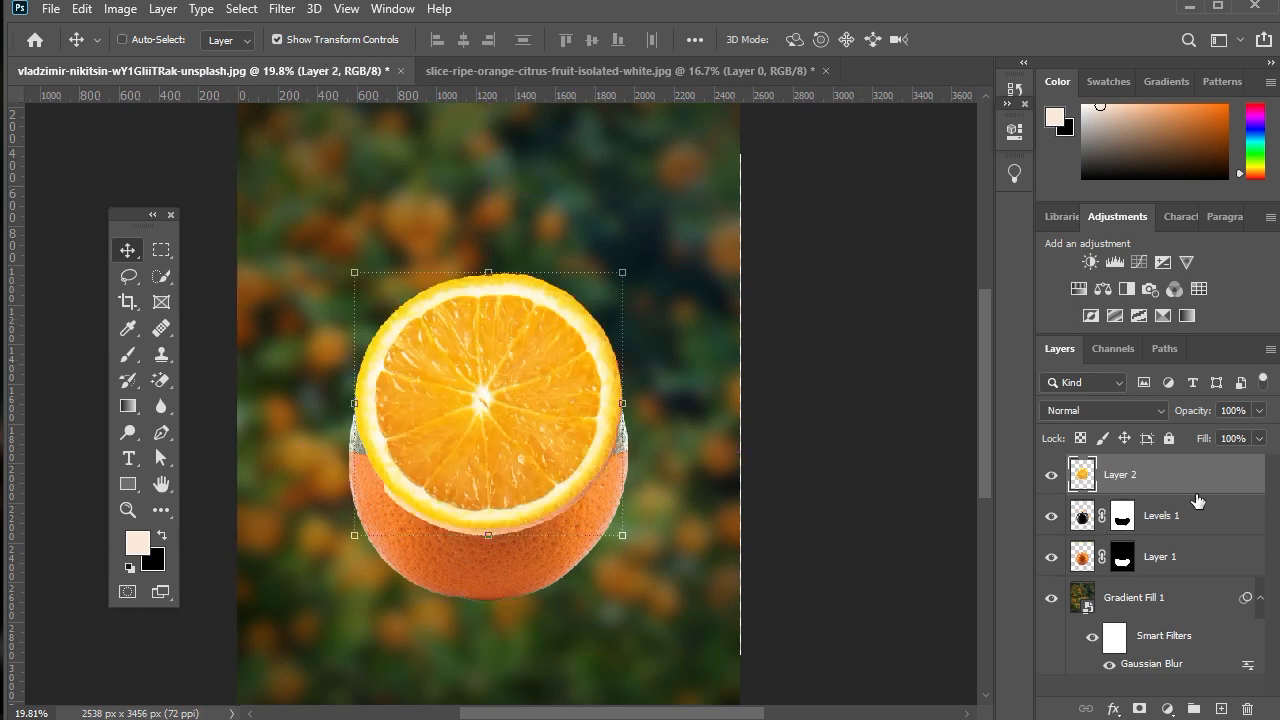
{"action": "key", "text": "ctrl+bracketleft"}
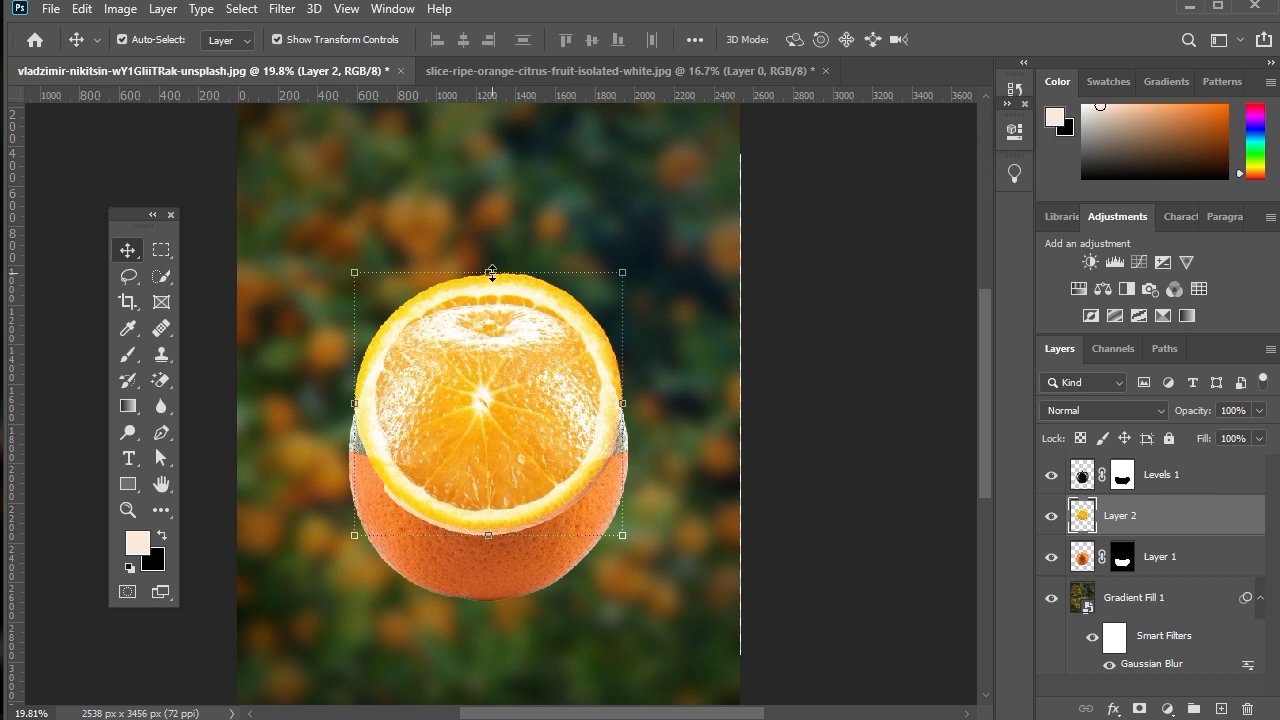
- Transform the pasted slice into a flat ellipse spanning the orange's full width, seated on the cut edge of the lower half
{"action": "key", "text": "ctrl+t"}
{"action": "left_click_drag", "start_coordinate": [491, 540], "coordinate": [510, 464]}
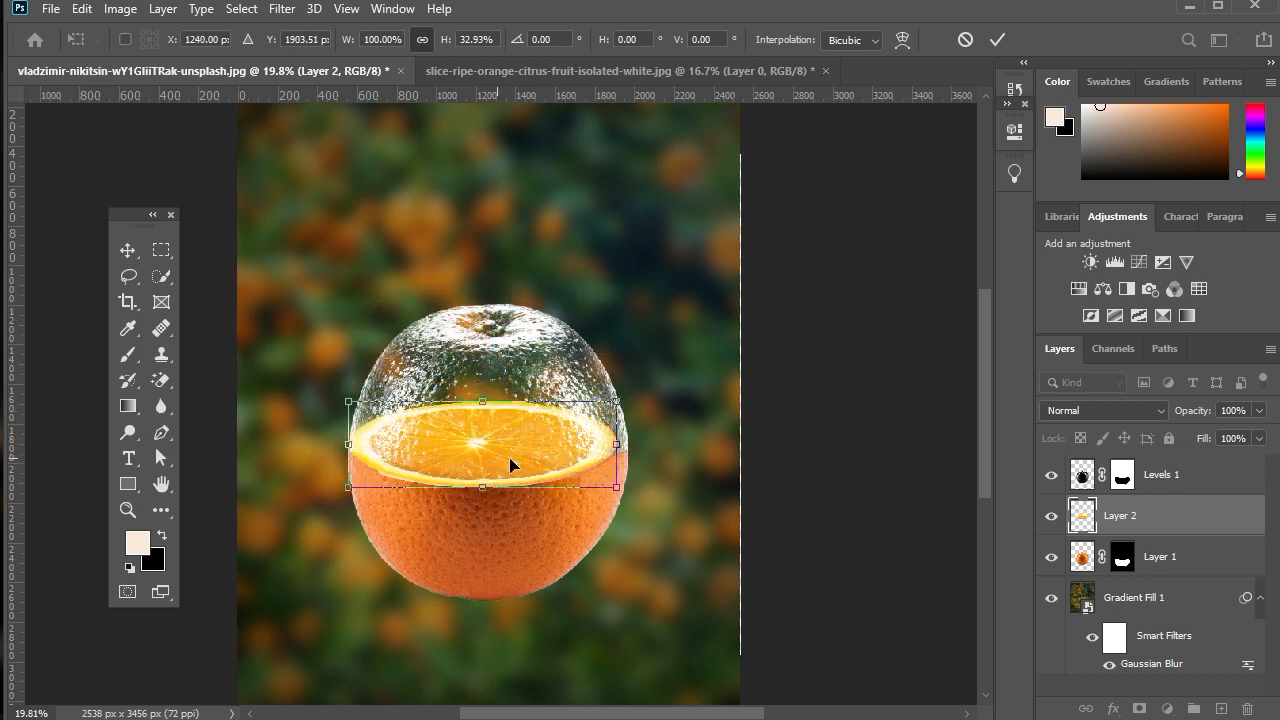
{"action": "left_click_drag", "start_coordinate": [620, 445], "coordinate": [622, 452]}
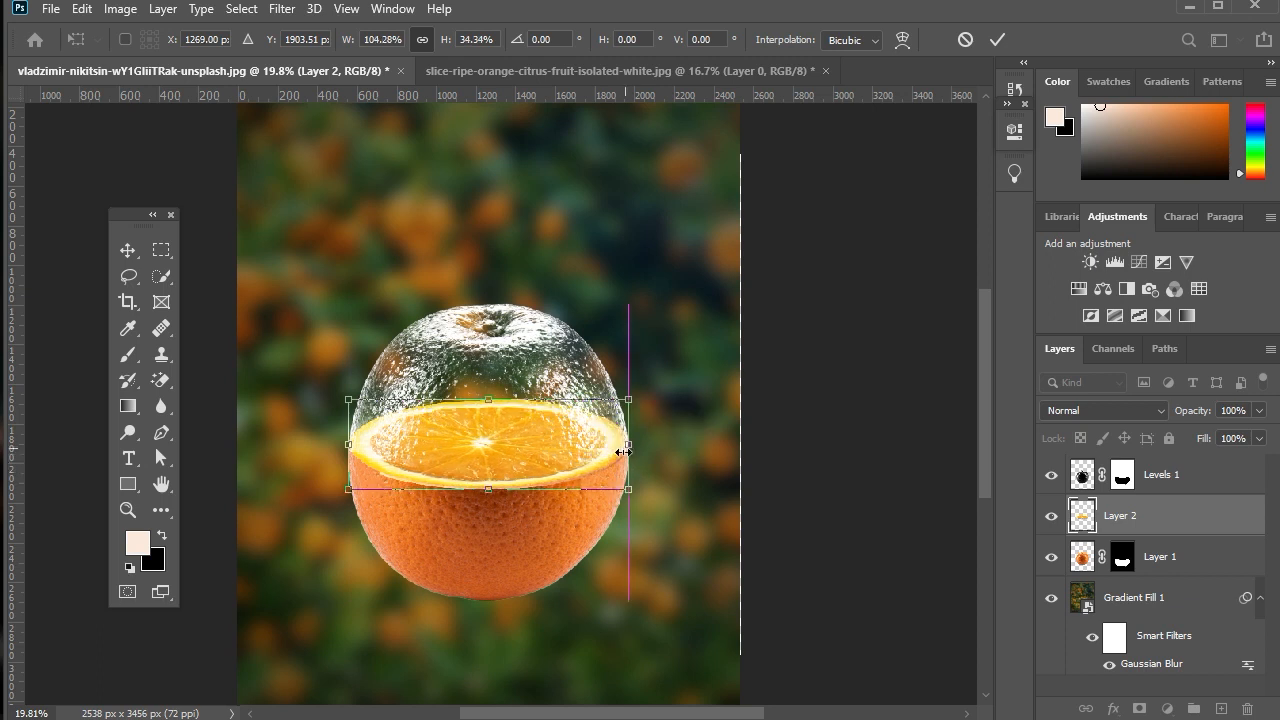
{"action": "left_click_drag", "start_coordinate": [488, 492], "coordinate": [510, 453]}
{"action": "key", "text": "Return"}
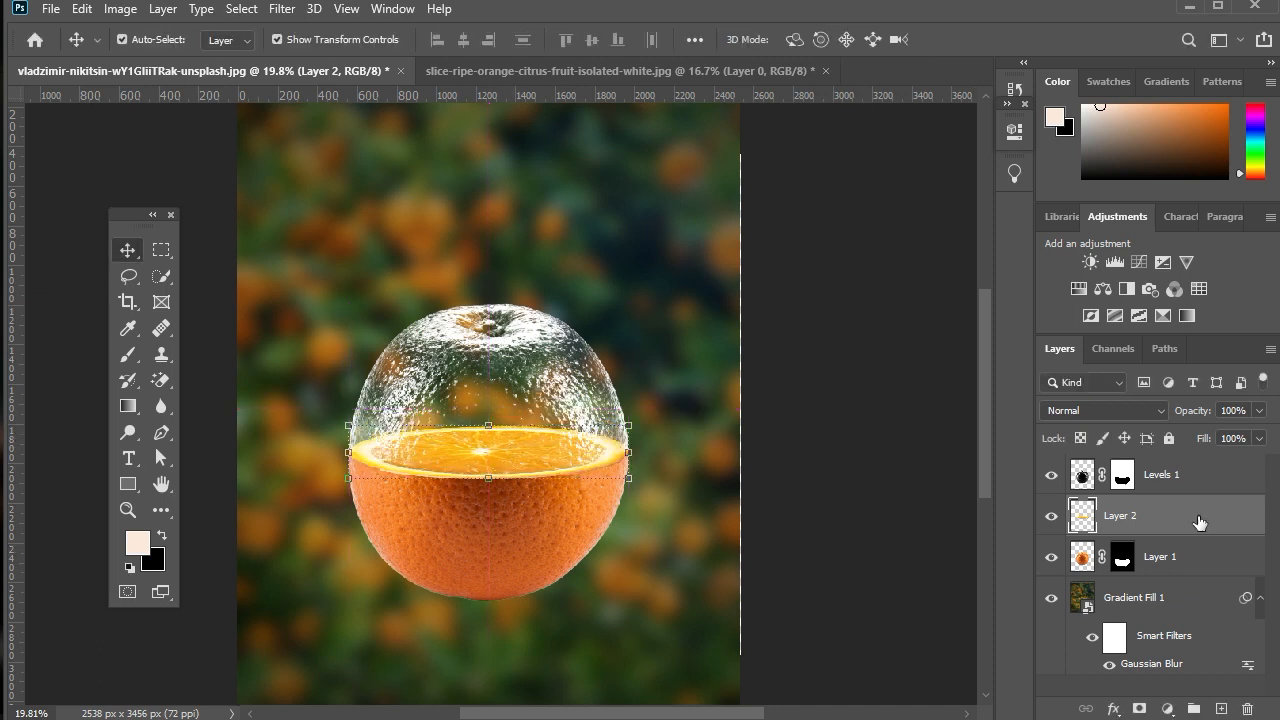
- Move the slice layer below Layer 1 and nudge the slice up slightly
{"action": "left_click_drag", "start_coordinate": [1197, 522], "coordinate": [1200, 583]}
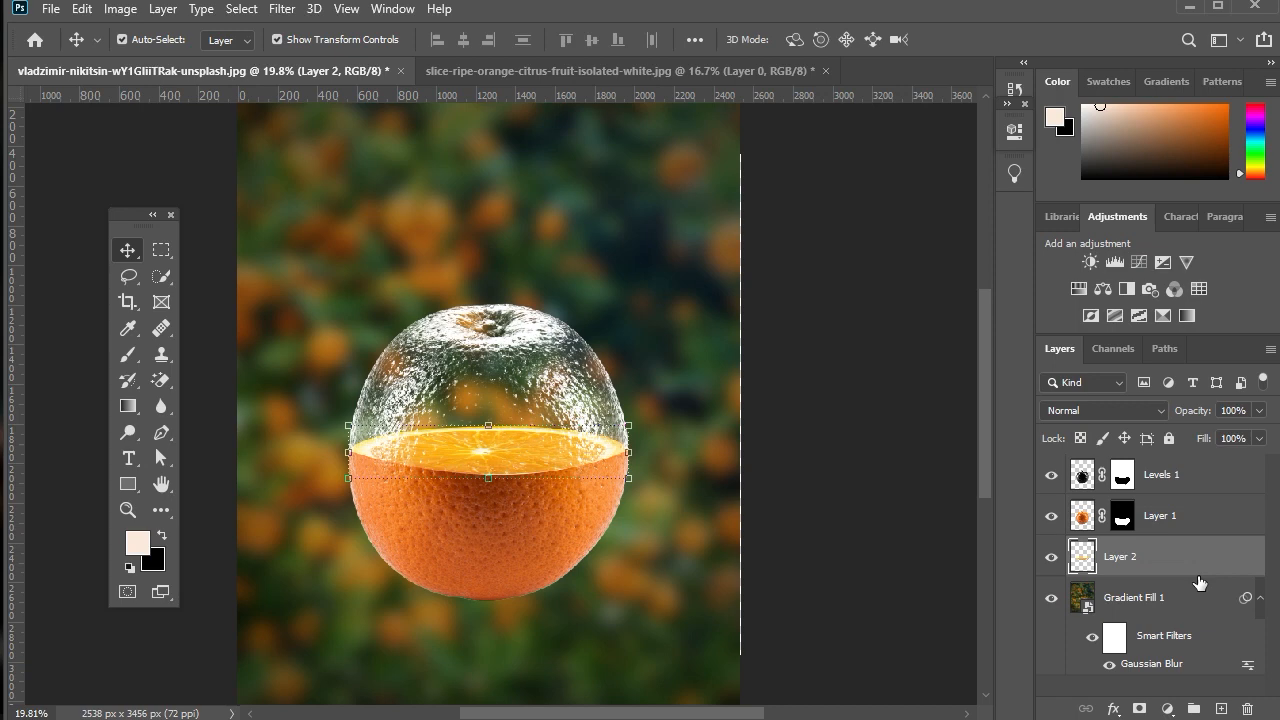
{"action": "key", "text": "Up"}
{"action": "key", "text": "Up"}
{"action": "key", "text": "Up"}
{"action": "key", "text": "Up"}
{"action": "key", "text": "Up"}
- Squash the slice vertically to about 91.42% of its height, keeping its upper edge in place
{"action": "scroll", "coordinate": [389, 524], "scroll_direction": "up", "scroll_amount": 6}
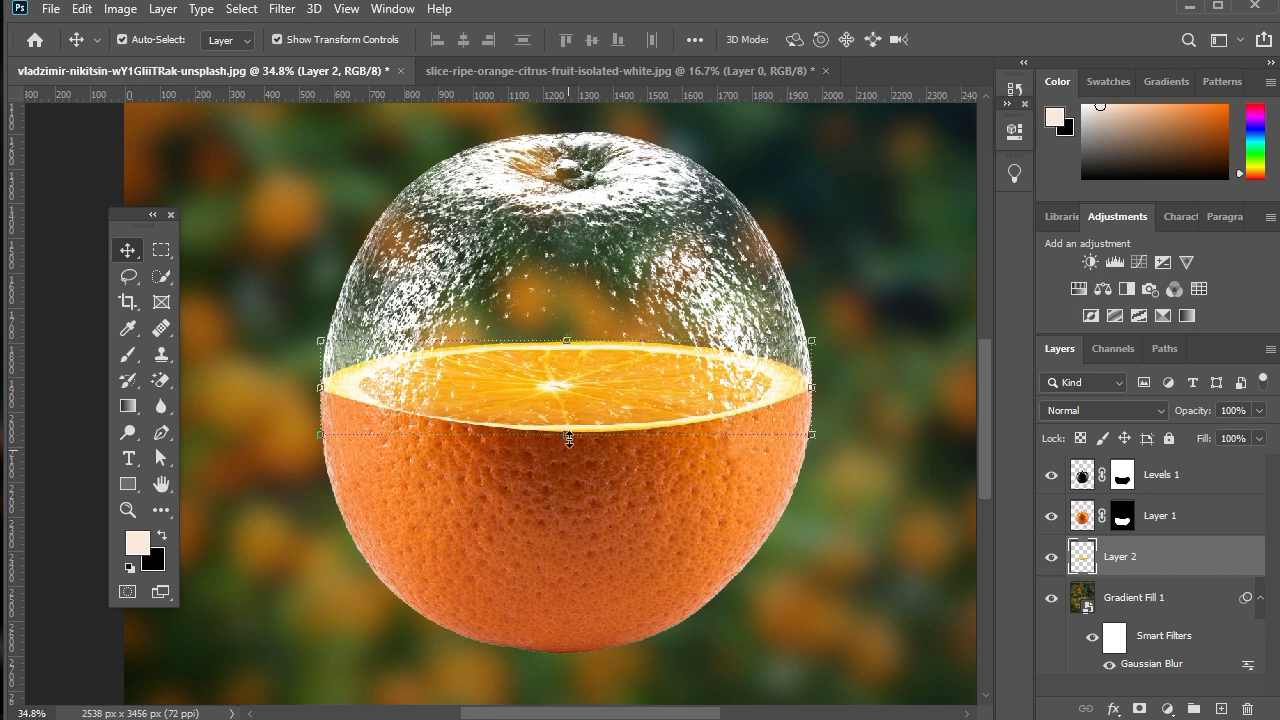
{"action": "left_click_drag", "start_coordinate": [568, 435], "coordinate": [563, 426]}
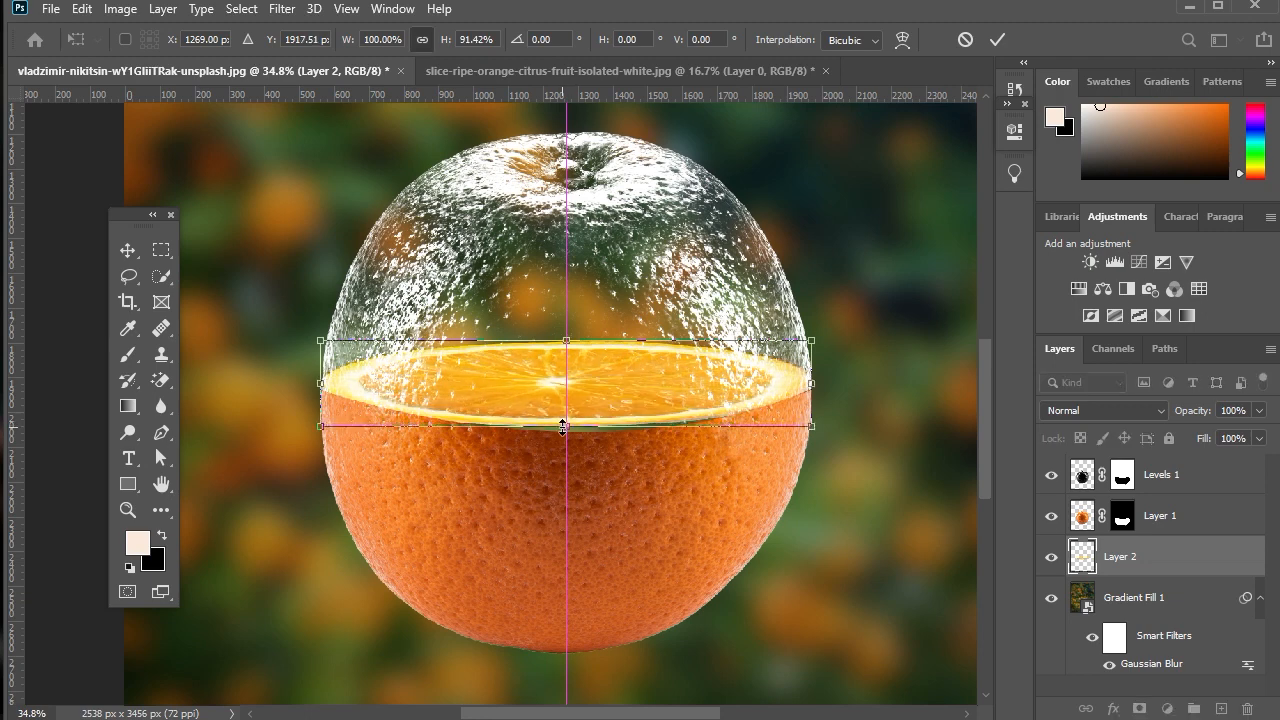
{"action": "key", "text": "Return"}
- Nudge the slice vertically until its front rim meets the curved cut edge of the lower orange half without a gap
{"action": "key", "text": "Down"}
{"action": "key", "text": "Down"}
{"action": "key", "text": "Down"}
{"action": "key", "text": "Down"}
{"action": "key", "text": "Down"}
{"action": "key", "text": "Down"}
{"action": "key", "text": "Down"}
{"action": "key", "text": "Down"}
{"action": "key", "text": "Down"}
{"action": "key", "text": "Down"}
{"action": "key", "text": "Down"}
{"action": "key", "text": "Down"}
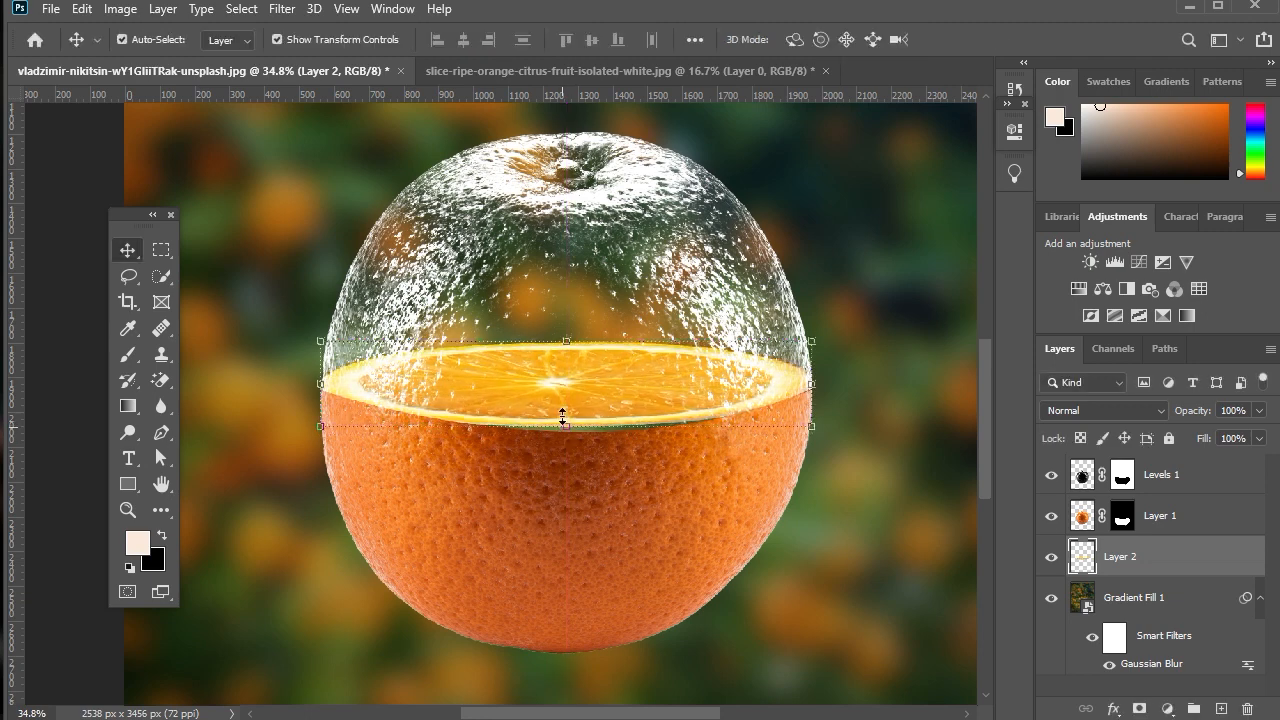
{"action": "key", "text": "Down"}
{"action": "key", "text": "Down"}
{"action": "key", "text": "Down"}
{"action": "key", "text": "Down"}
{"action": "key", "text": "Down"}
{"action": "key", "text": "Down"}
{"action": "key", "text": "Down"}
{"action": "key", "text": "Down"}
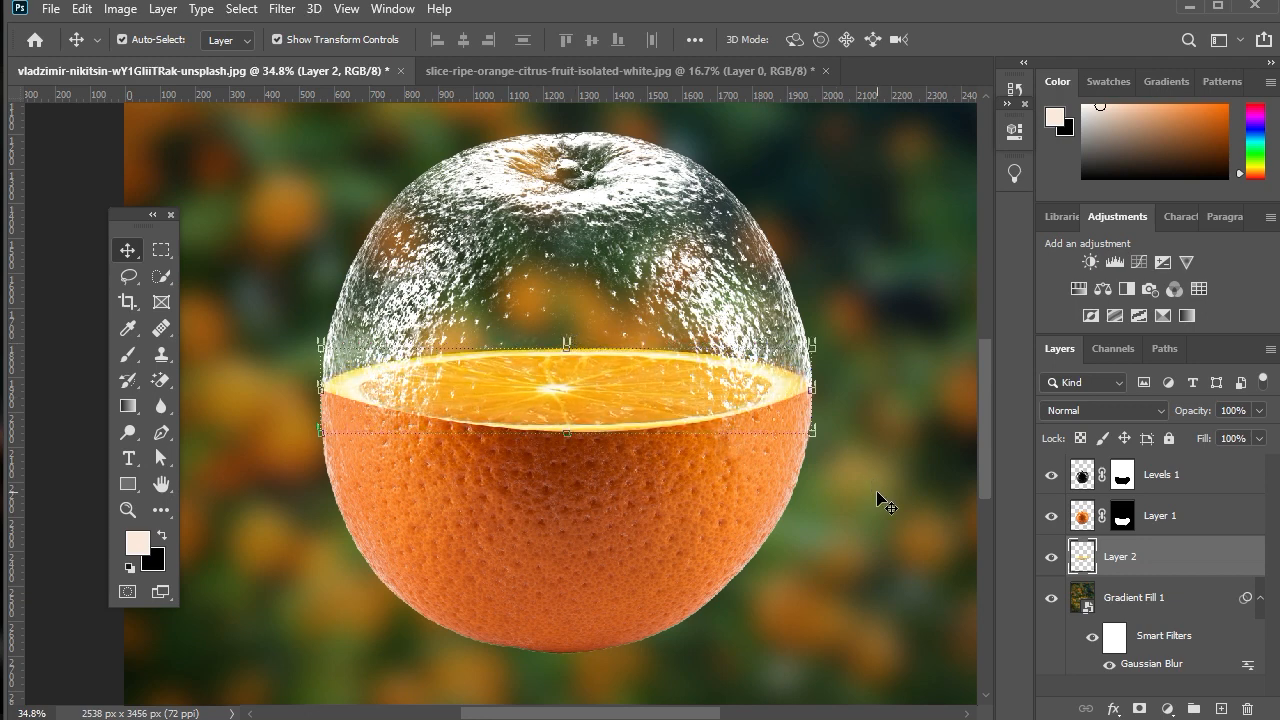
{"action": "key", "text": "Up"}
{"action": "key", "text": "Up"}
{"action": "key", "text": "Up"}
{"action": "key", "text": "Up"}
{"action": "key", "text": "Up"}
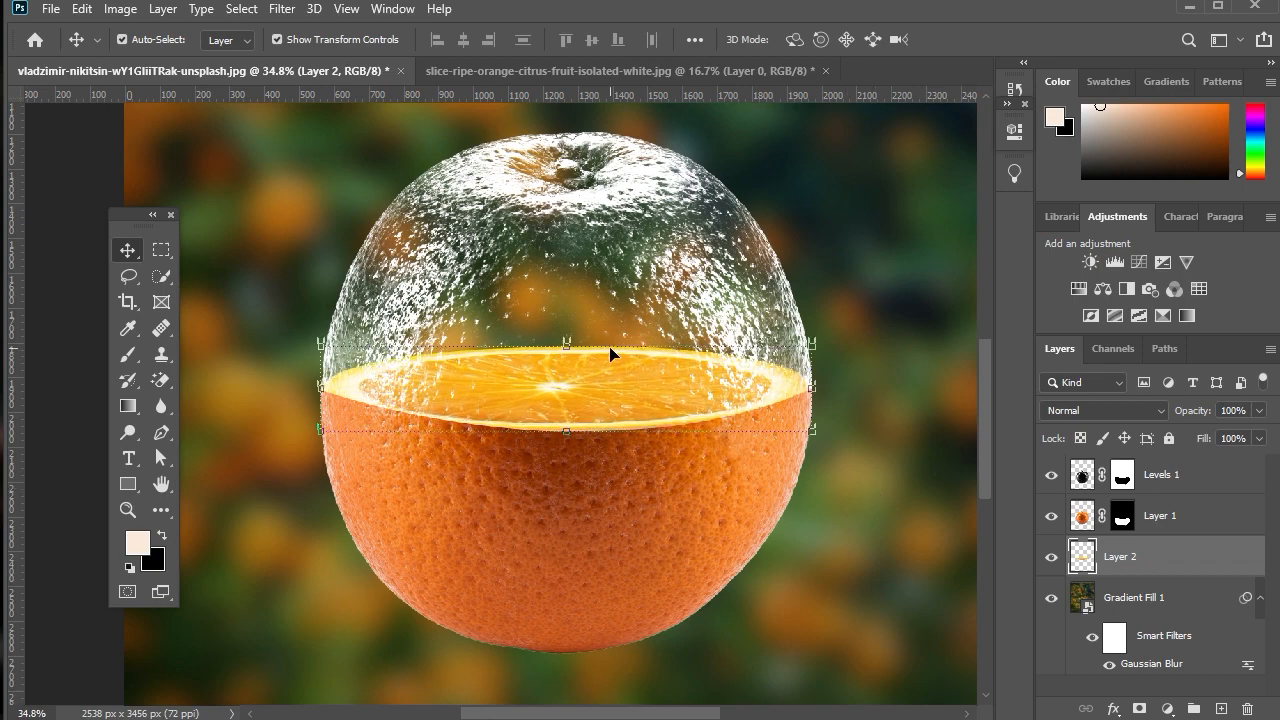
- Add a new empty layer above Levels 1 and set the foreground colour to white
{"action": "scroll", "coordinate": [581, 358], "scroll_direction": "up", "scroll_amount": 1}
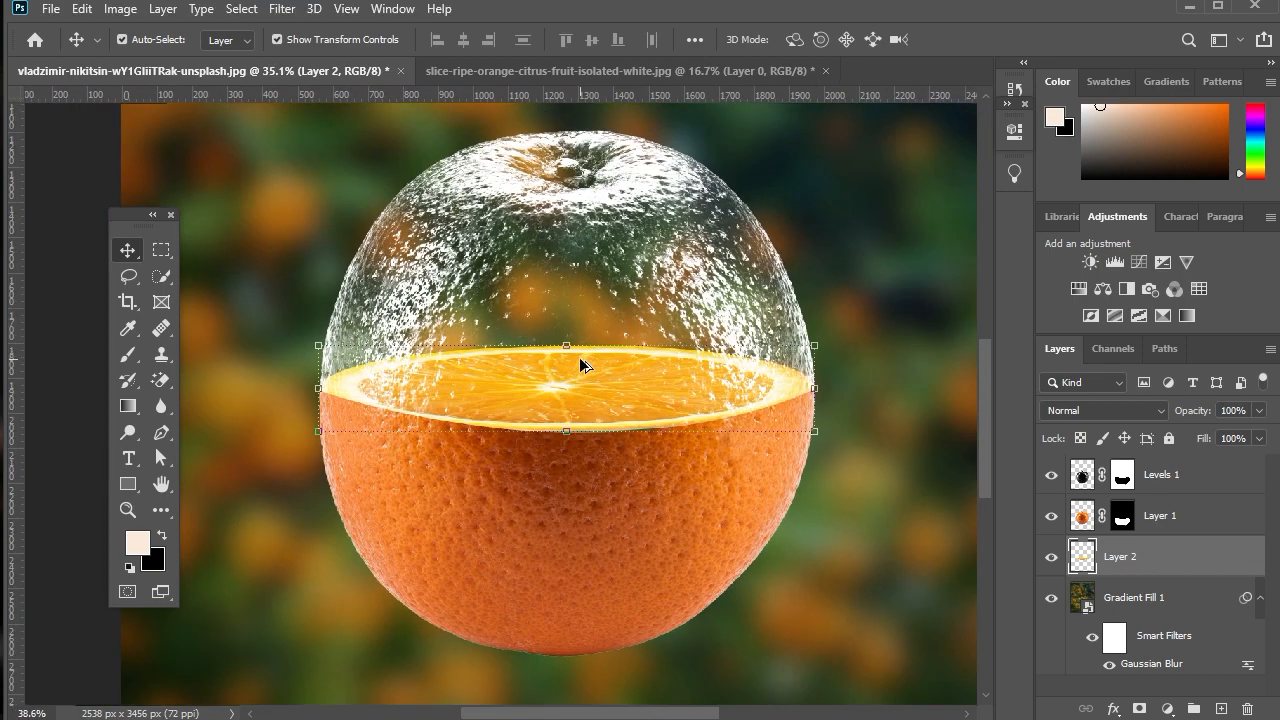
{"action": "left_click", "coordinate": [589, 398]}
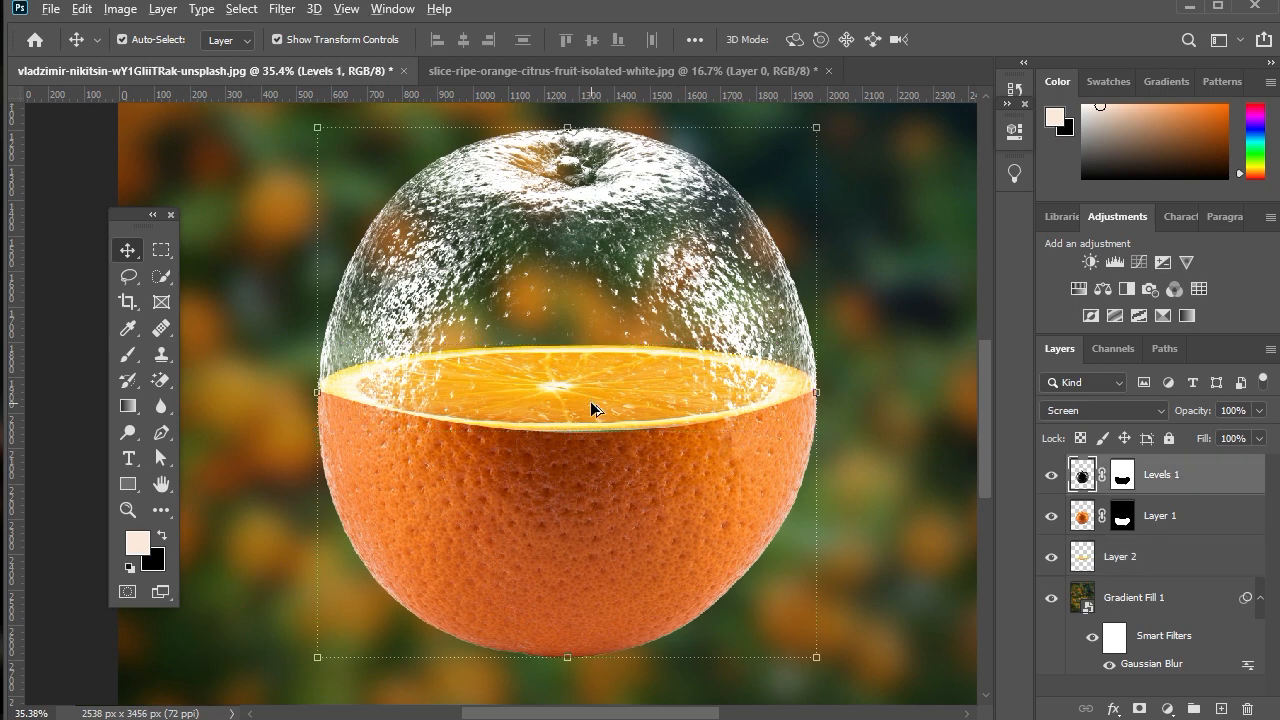
{"action": "key", "text": "z"}
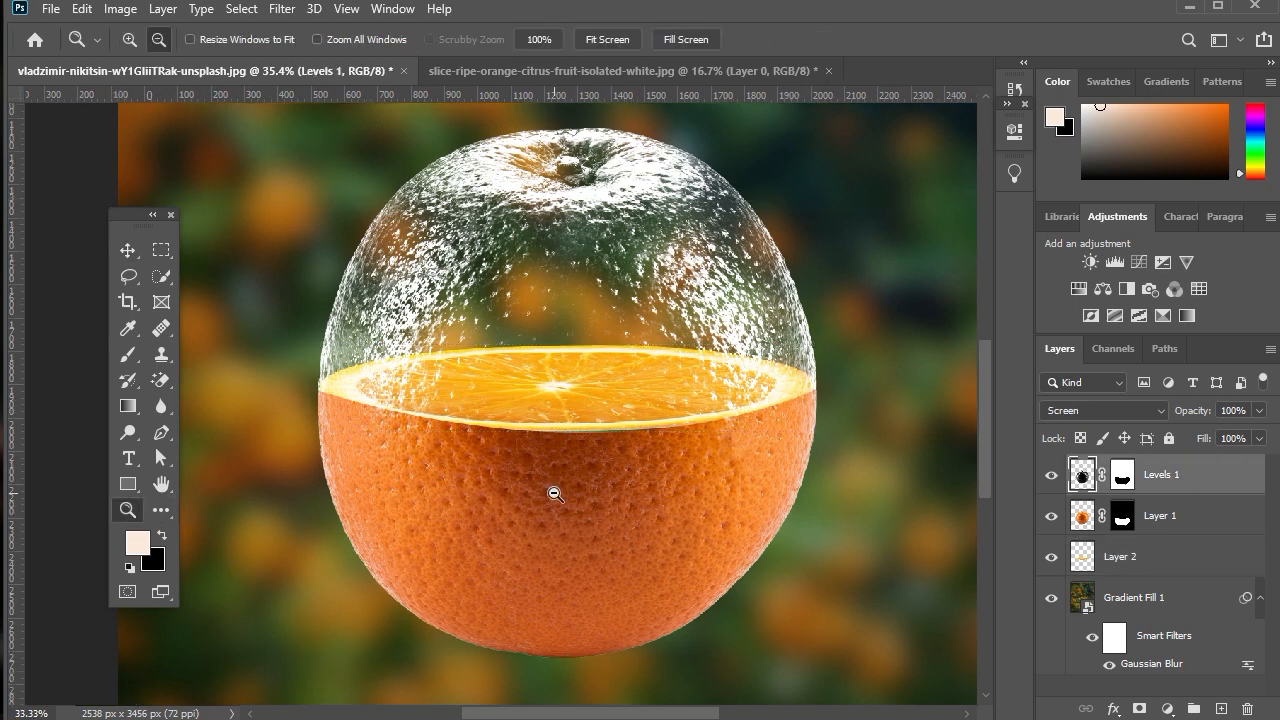
{"action": "left_click", "coordinate": [551, 491], "text": "alt"}
{"action": "left_click", "coordinate": [128, 250]}
{"action": "left_click", "coordinate": [89, 168]}
{"action": "scroll", "coordinate": [663, 366], "scroll_direction": "up", "scroll_amount": 2}
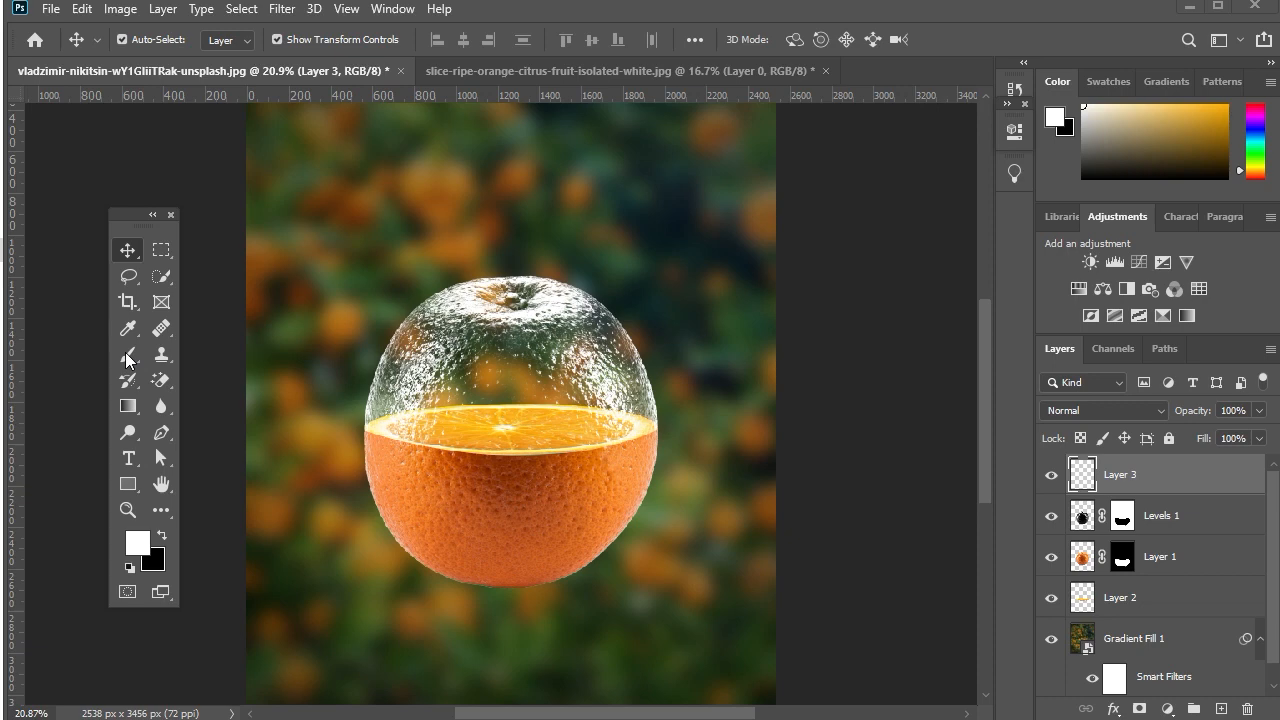
- Choose the ist2_9899271-blue-water-splash.jpg preset for the Brush tool
{"action": "left_click", "coordinate": [128, 355]}
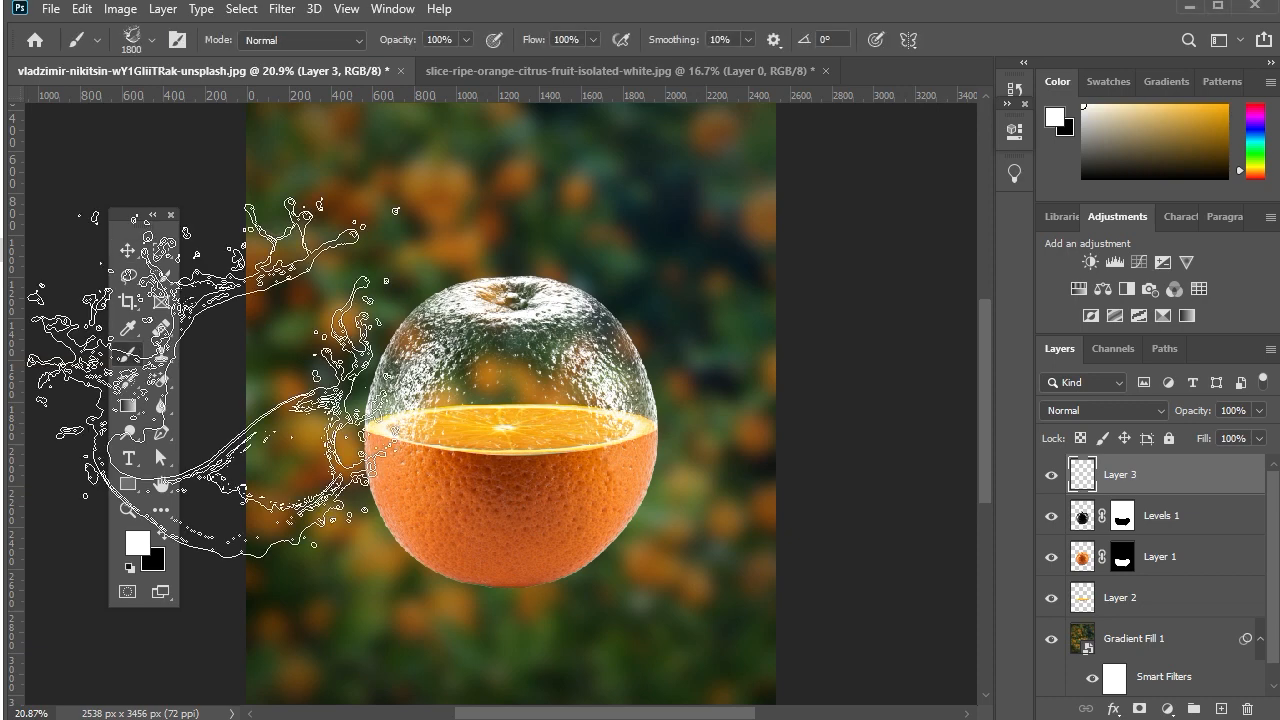
{"action": "right_click", "coordinate": [488, 372]}
{"action": "scroll", "coordinate": [632, 612], "scroll_direction": "down", "scroll_amount": 1}
{"action": "left_click", "coordinate": [631, 640]}
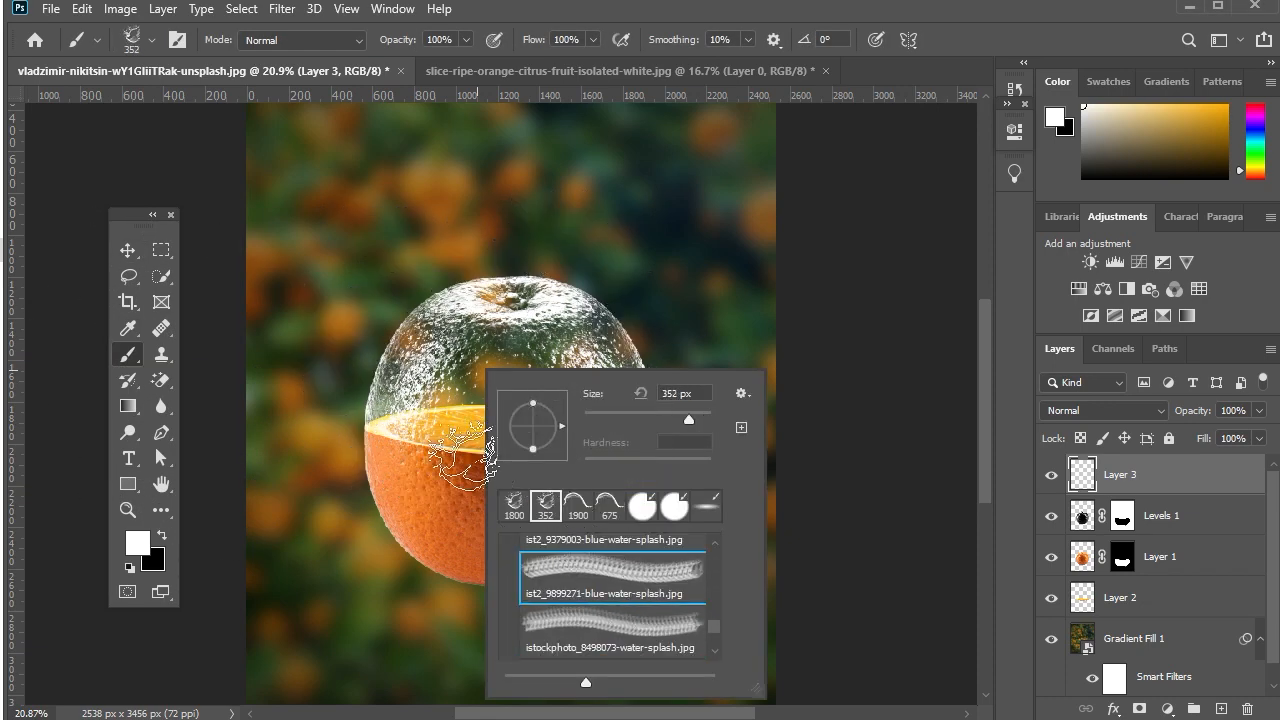
{"action": "left_click", "coordinate": [420, 448]}
- Enlarge the splash brush to 2100 px and stamp one white water splash centred over the orange on Layer 3
{"action": "key", "text": "bracketright"}
{"action": "key", "text": "bracketright"}
{"action": "key", "text": "bracketright"}
{"action": "key", "text": "bracketright"}
{"action": "key", "text": "bracketright"}
{"action": "key", "text": "bracketright"}
{"action": "key", "text": "bracketright"}
{"action": "key", "text": "bracketright"}
{"action": "key", "text": "bracketright"}
{"action": "key", "text": "bracketright"}
{"action": "key", "text": "bracketright"}
{"action": "key", "text": "bracketright"}
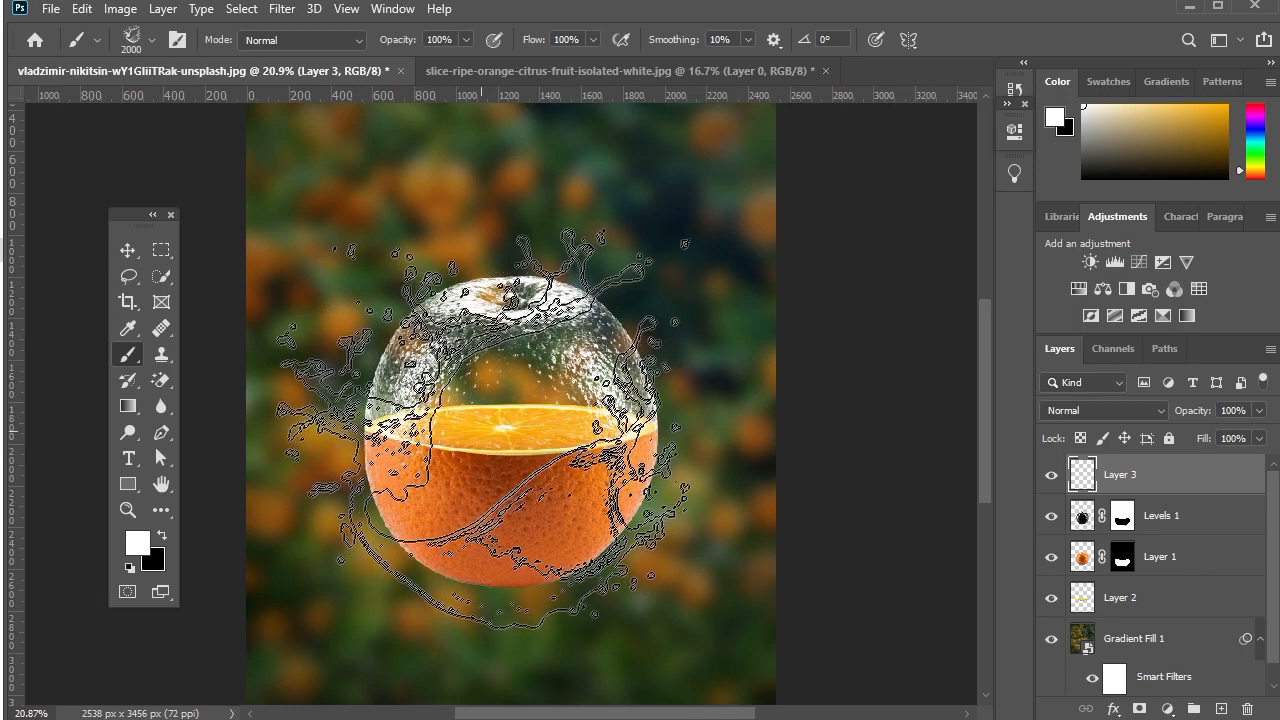
{"action": "key", "text": "bracketright"}
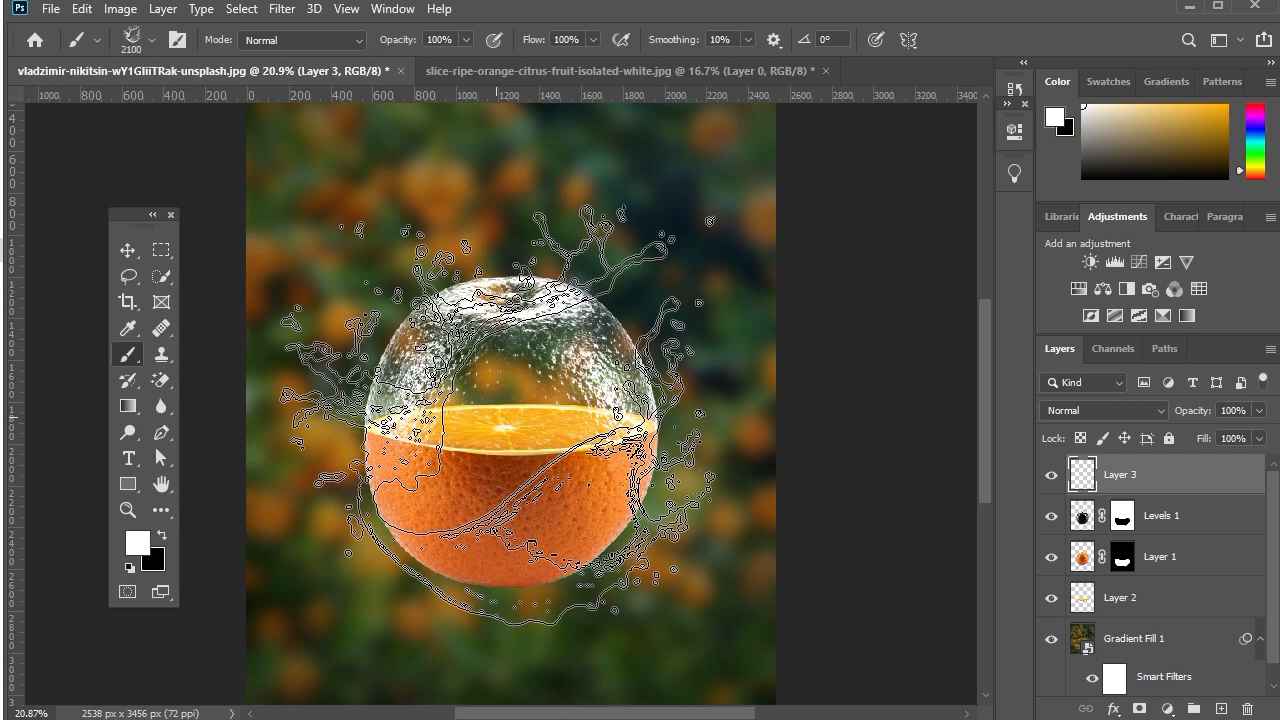
{"action": "left_click", "coordinate": [497, 422]}
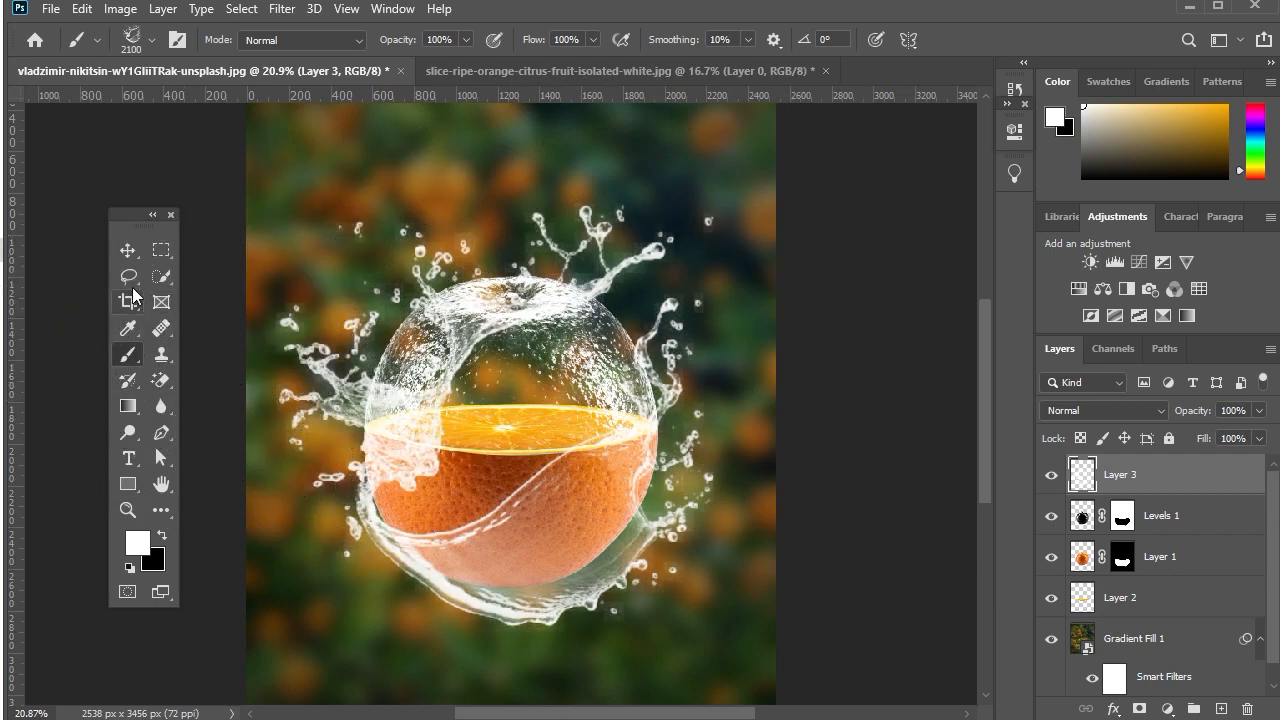
- Copy the Levels 1 mask onto the splash layer, and duplicate the masked splash so one sits directly below Layer 1
{"action": "left_click", "coordinate": [127, 251]}
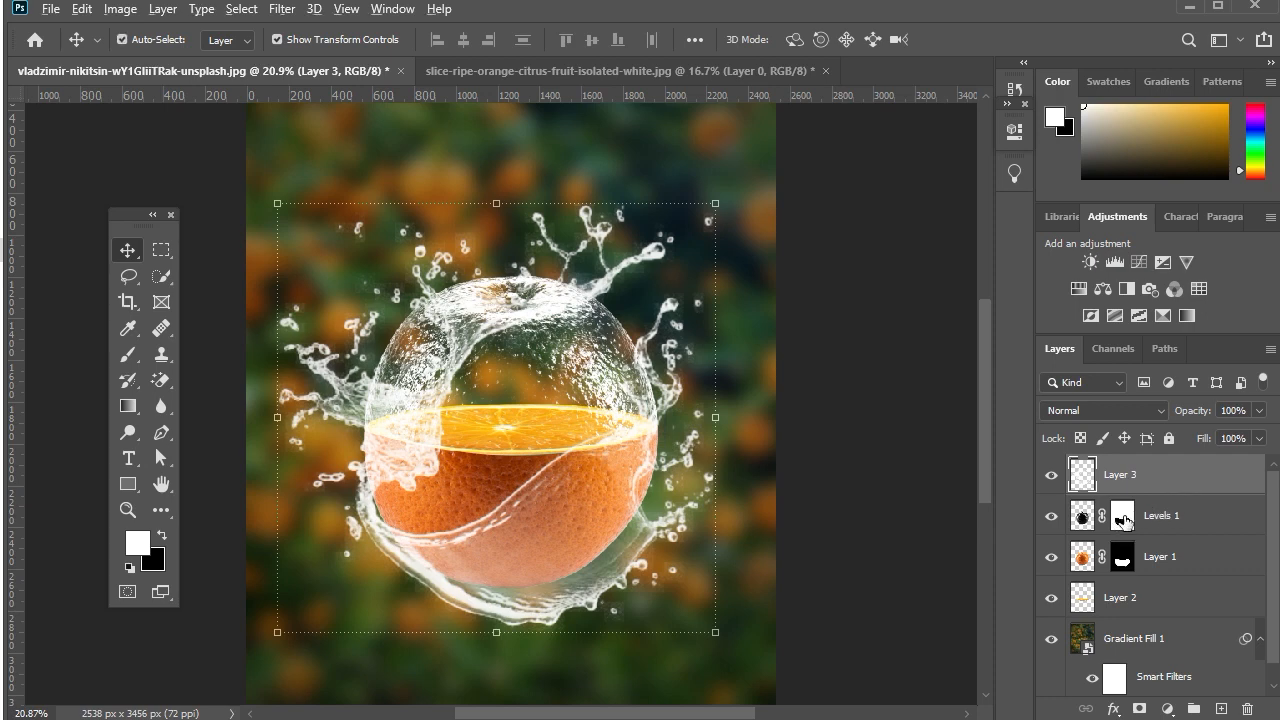
{"action": "left_click_drag", "start_coordinate": [1126, 520], "coordinate": [1129, 478]}
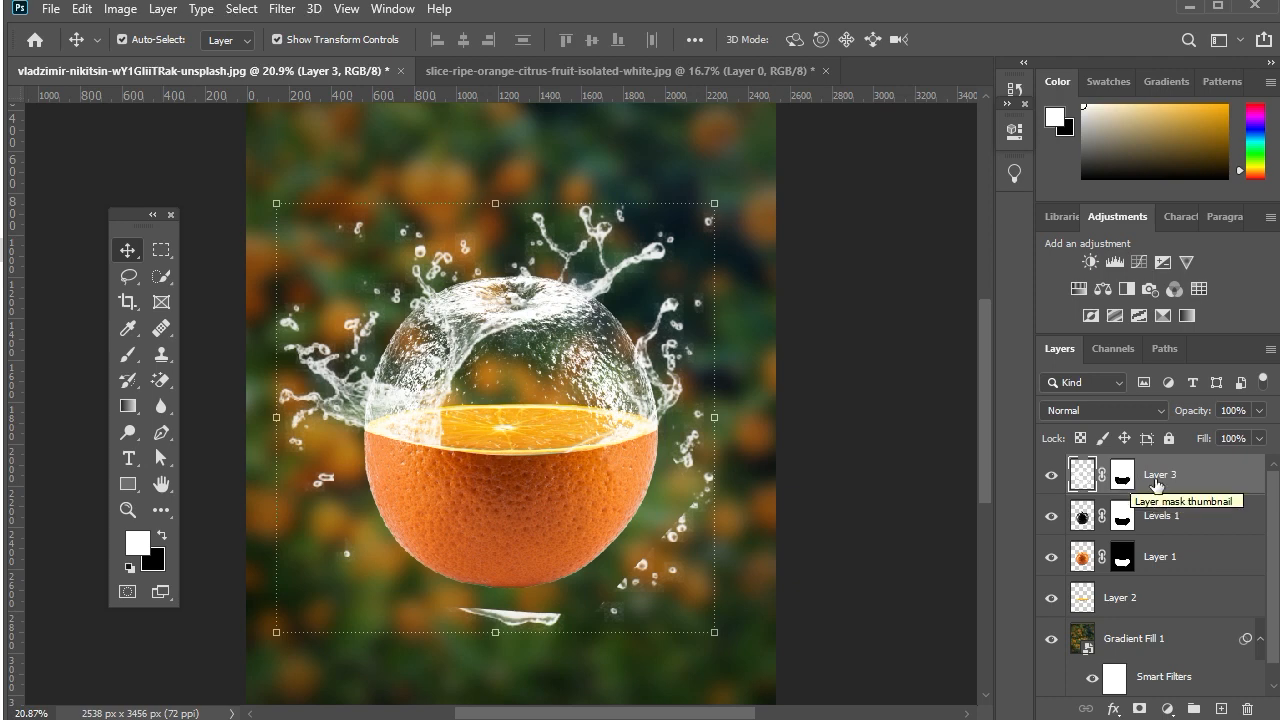
{"action": "left_click_drag", "start_coordinate": [1190, 490], "coordinate": [1172, 462]}
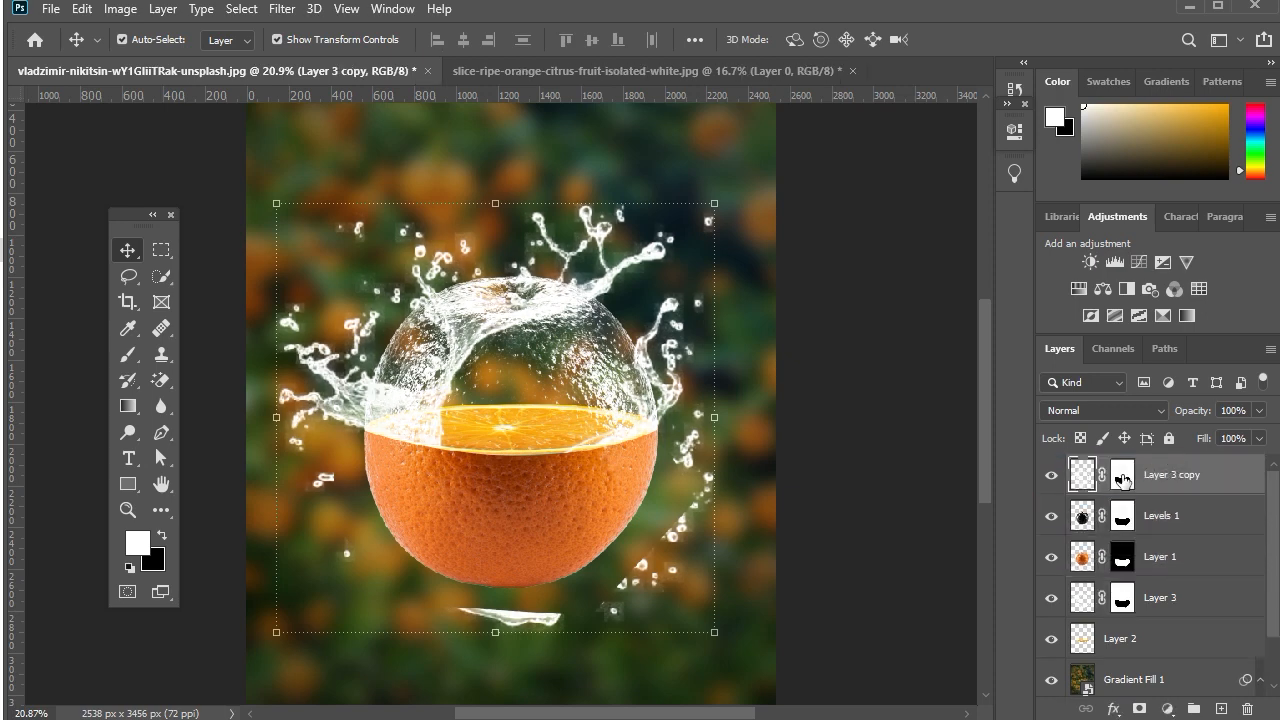
- Invert the Layer 3 copy mask so the splash covers the orange's lower half, and hide Layer 3
{"action": "left_click", "coordinate": [1124, 478]}
{"action": "key", "text": "ctrl+i"}
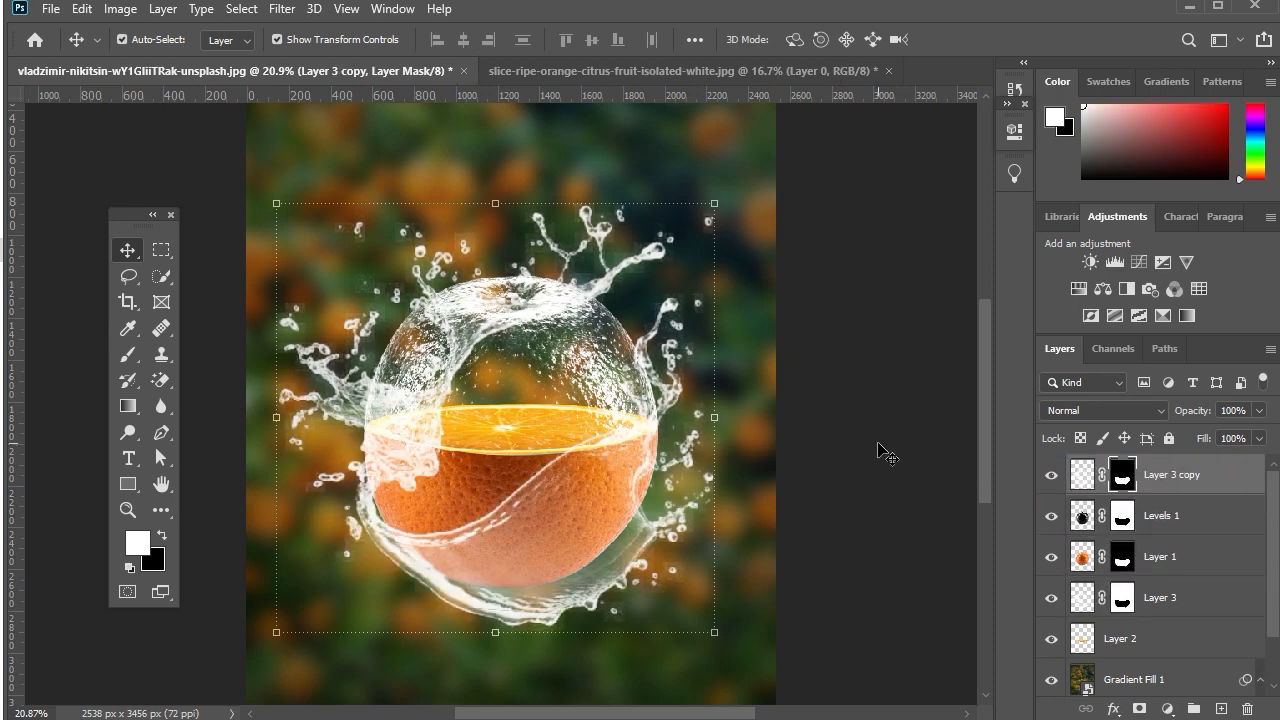
{"action": "left_click", "coordinate": [1051, 598]}
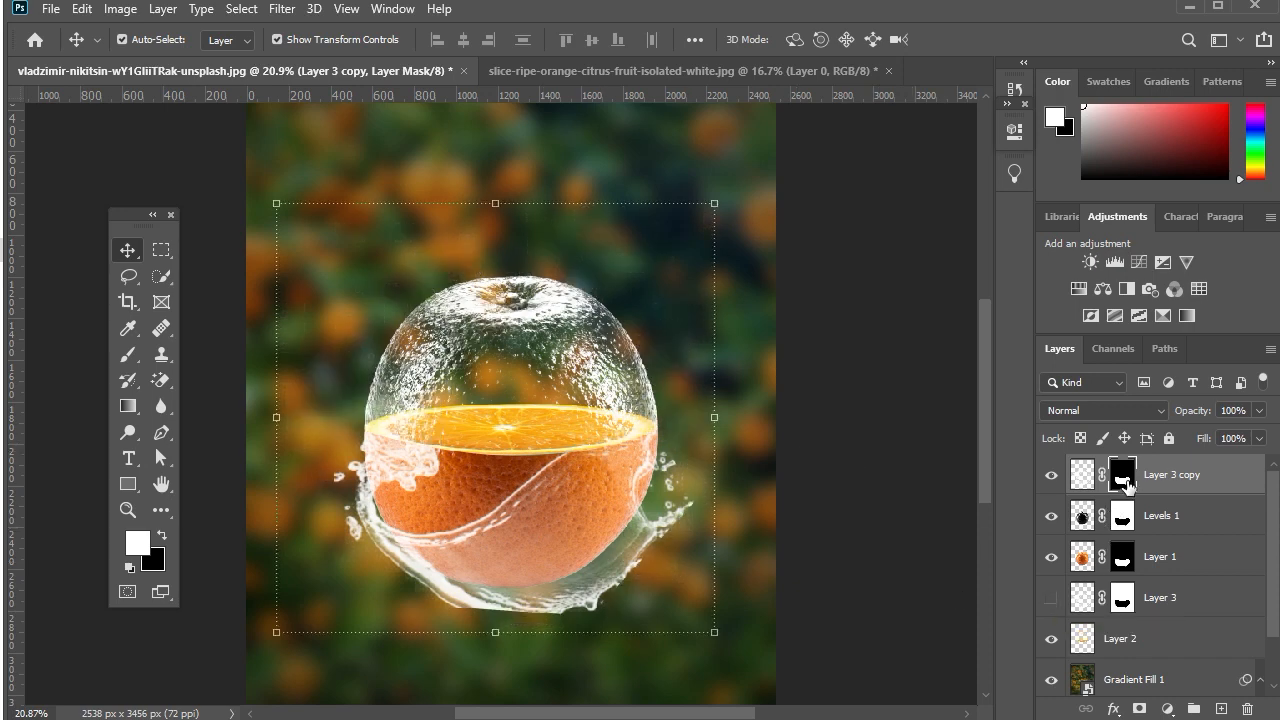
- Choose a plain round brush, shrink it to 175 px and paint white on the Layer 3 copy mask beside the orange's right rim
{"action": "key", "text": "b"}
{"action": "right_click", "coordinate": [557, 502]}
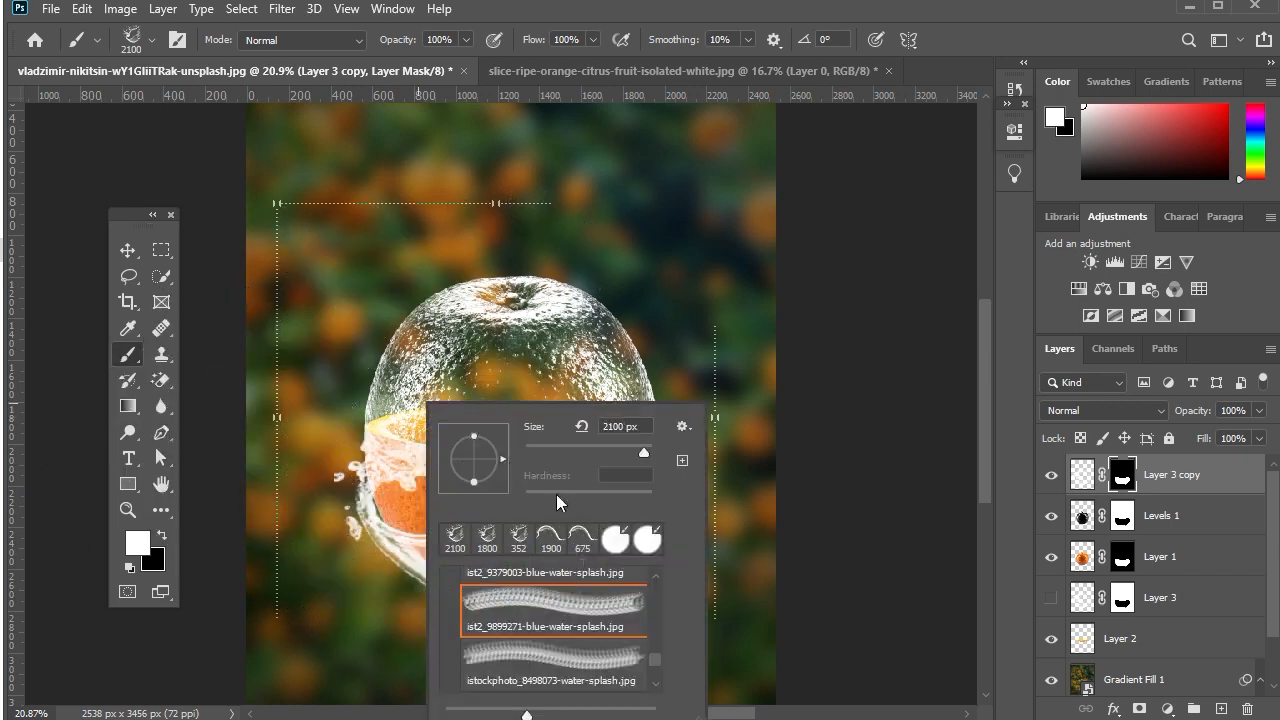
{"action": "left_click", "coordinate": [613, 549]}
{"action": "left_click", "coordinate": [735, 481]}
{"action": "key", "text": "bracketleft"}
{"action": "key", "text": "bracketleft"}
{"action": "key", "text": "bracketleft"}
{"action": "key", "text": "bracketleft"}
{"action": "key", "text": "bracketleft"}
{"action": "key", "text": "bracketleft"}
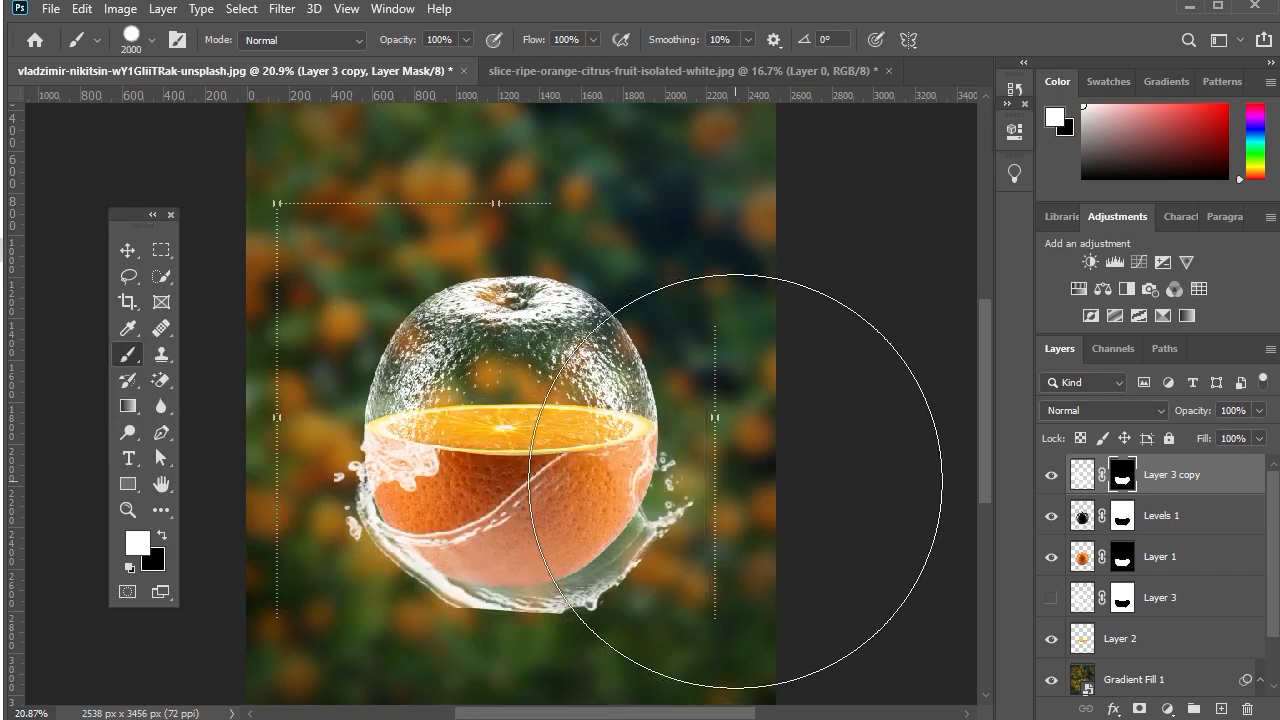
{"action": "key", "text": "bracketleft"}
{"action": "key", "text": "bracketleft"}
{"action": "key", "text": "bracketleft"}
{"action": "key", "text": "bracketleft"}
{"action": "key", "text": "bracketleft"}
{"action": "key", "text": "bracketleft"}
{"action": "key", "text": "bracketleft"}
{"action": "key", "text": "bracketleft"}
{"action": "key", "text": "bracketleft"}
{"action": "key", "text": "bracketleft"}
{"action": "key", "text": "bracketleft"}
{"action": "key", "text": "bracketleft"}
{"action": "key", "text": "bracketleft"}
{"action": "key", "text": "bracketleft"}
{"action": "key", "text": "bracketleft"}
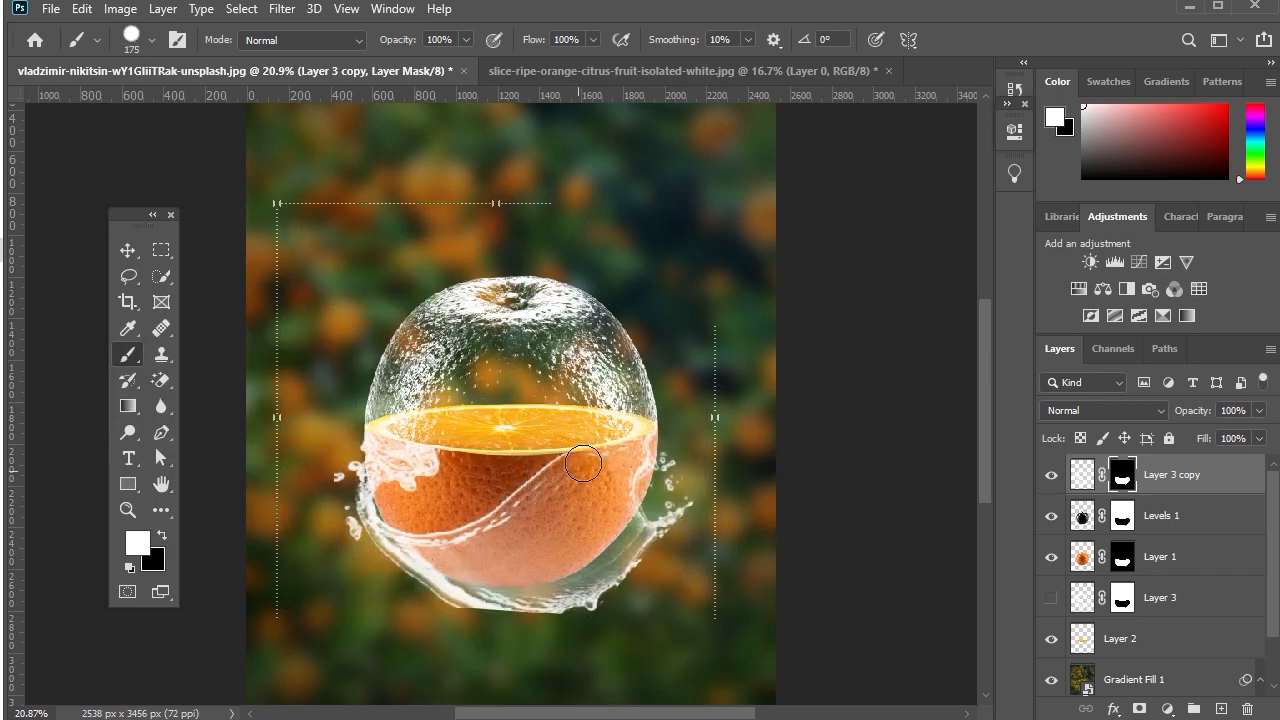
{"action": "mouse_move", "coordinate": [647, 406]}
{"action": "left_mouse_down"}
{"action": "mouse_move", "coordinate": [666, 427]}
{"action": "mouse_move", "coordinate": [653, 388]}
{"action": "mouse_move", "coordinate": [638, 408]}
{"action": "left_mouse_up"}
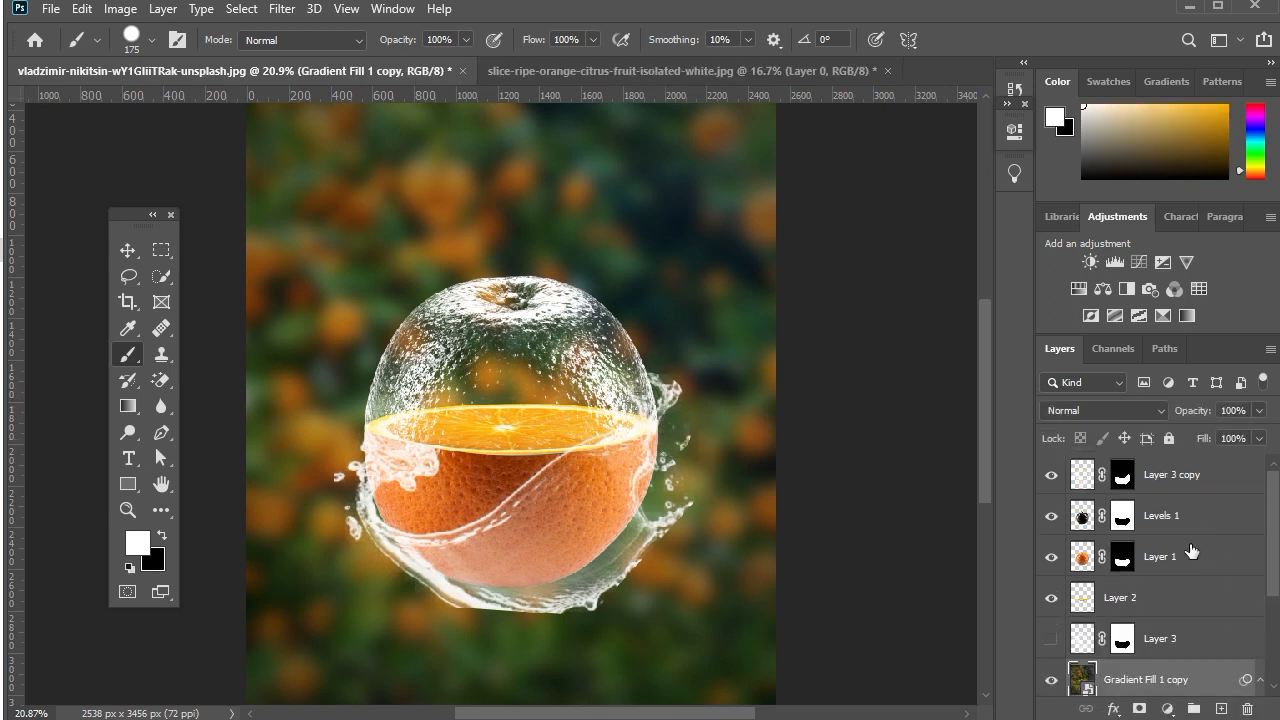
{"action": "left_click", "coordinate": [1167, 483]}
{"action": "key", "text": "ctrl+i"}
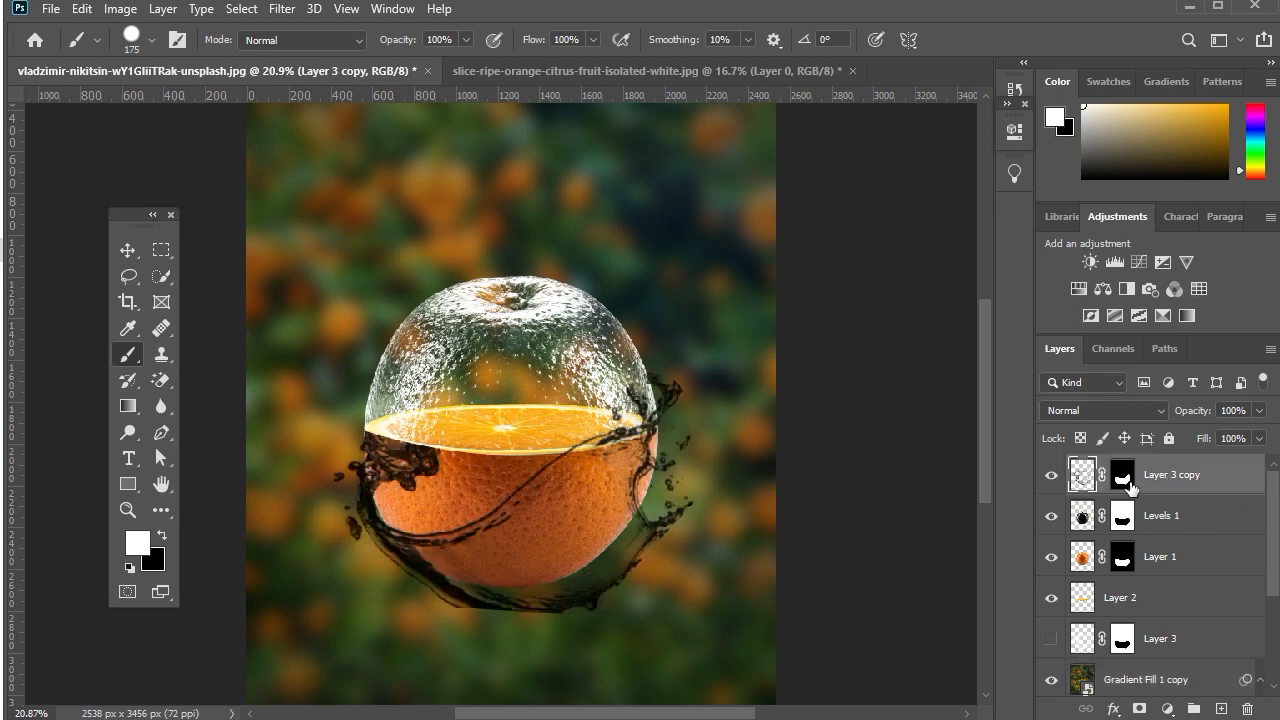
{"action": "key", "text": "ctrl+z"}
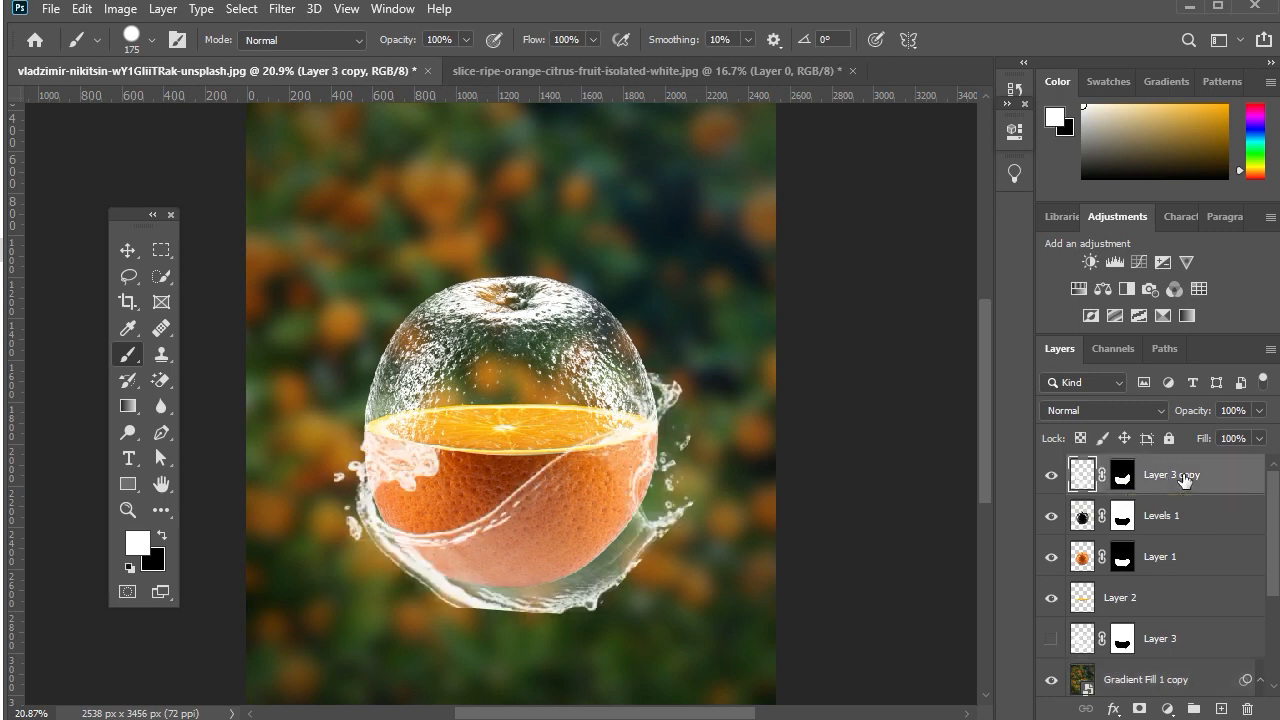
- Duplicate Layer 3 copy, delete the duplicate's layer mask and set its Fill to 40% as a painting guide
{"action": "key", "text": "ctrl+j"}
{"action": "right_click", "coordinate": [1122, 476]}
{"action": "left_click", "coordinate": [1135, 531]}
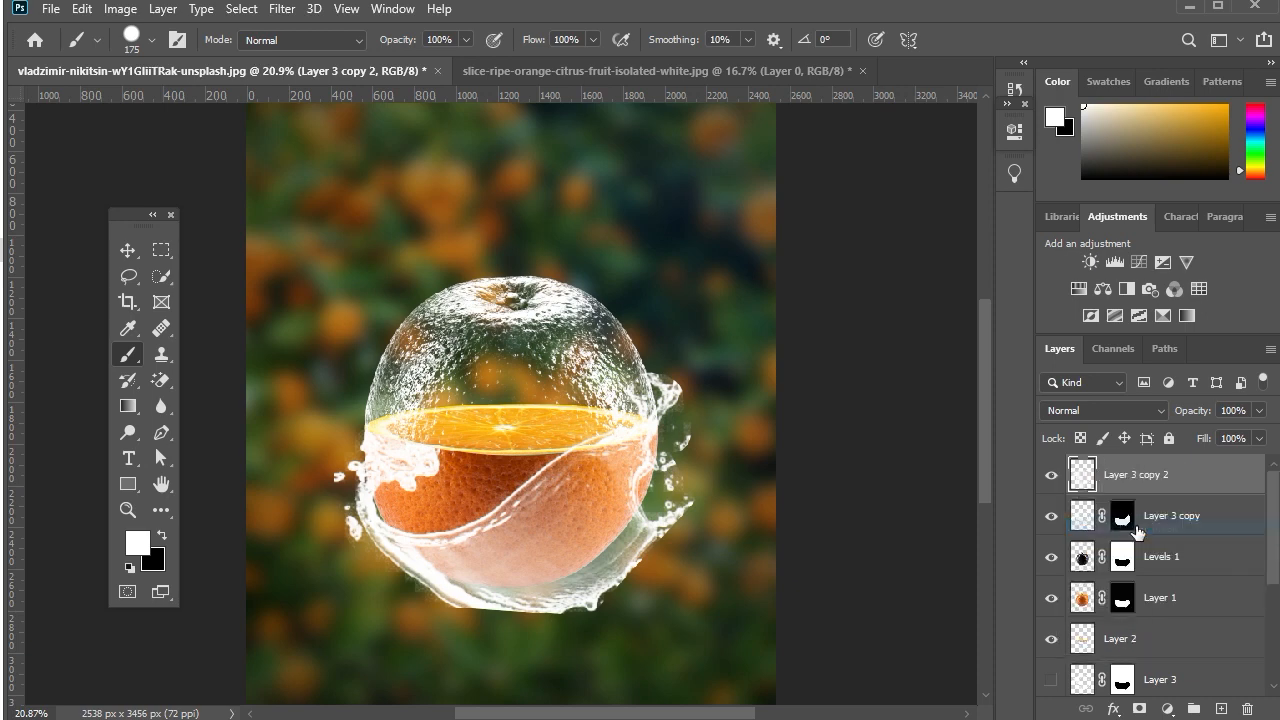
{"action": "key", "text": "ctrl+z"}
{"action": "right_click", "coordinate": [1124, 476]}
{"action": "left_click", "coordinate": [1136, 515]}
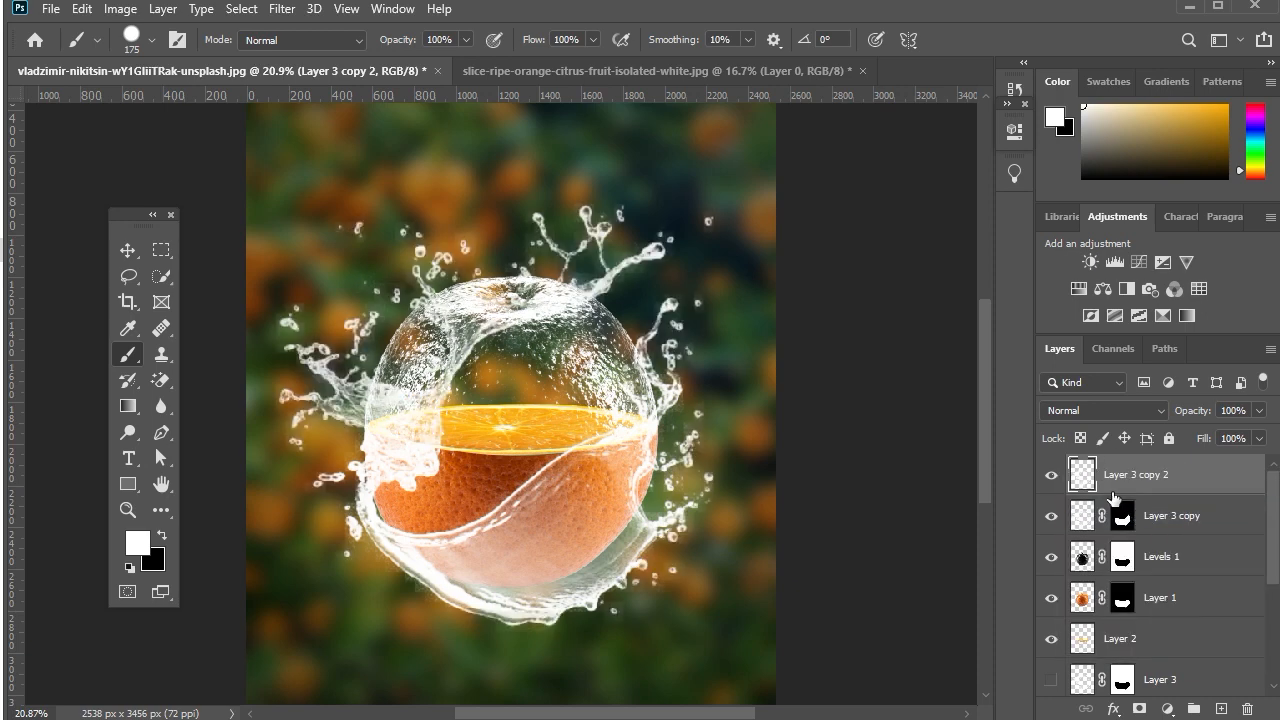
{"action": "left_click", "coordinate": [1259, 440]}
{"action": "left_click_drag", "start_coordinate": [1208, 467], "coordinate": [1203, 451]}
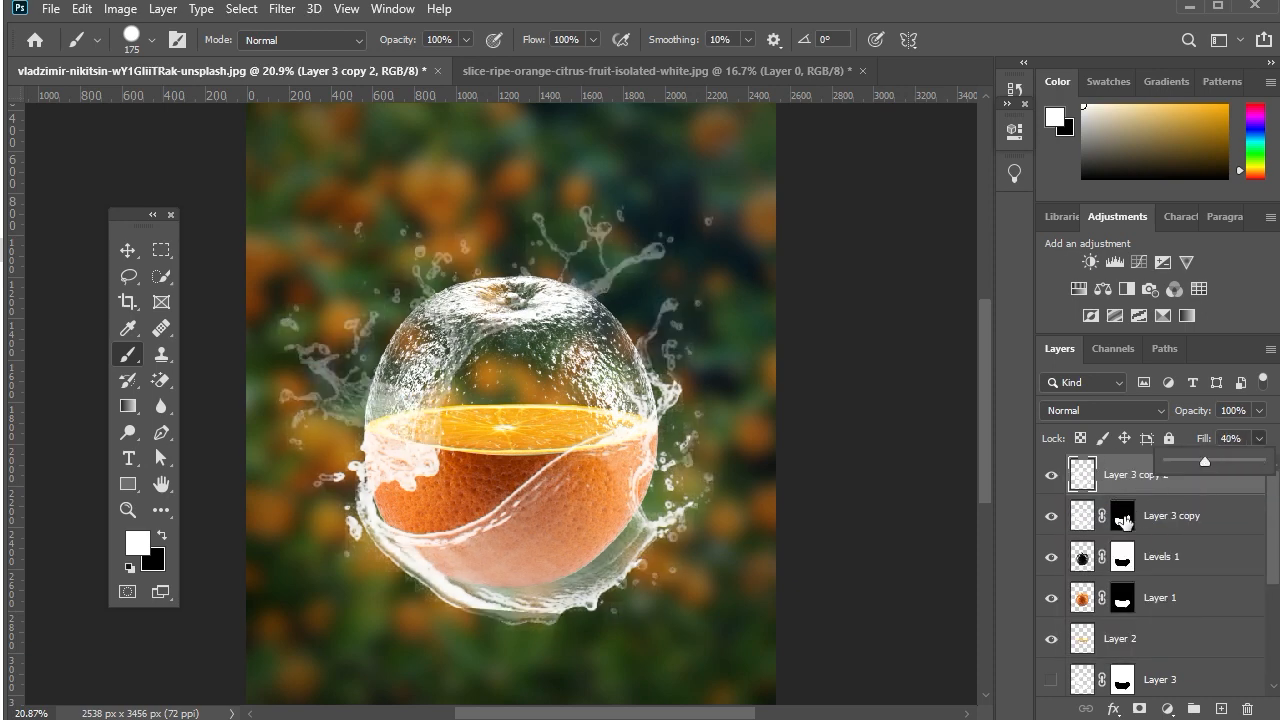
- Paint white on the Layer 3 copy mask to reveal the splash and droplets along the orange's right side, underside and lower left
{"action": "left_click", "coordinate": [1122, 516]}
{"action": "mouse_move", "coordinate": [655, 422]}
{"action": "left_mouse_down"}
{"action": "mouse_move", "coordinate": [672, 298]}
{"action": "mouse_move", "coordinate": [650, 340]}
{"action": "mouse_move", "coordinate": [600, 372]}
{"action": "mouse_move", "coordinate": [564, 459]}
{"action": "mouse_move", "coordinate": [693, 417]}
{"action": "mouse_move", "coordinate": [708, 351]}
{"action": "mouse_move", "coordinate": [690, 308]}
{"action": "left_mouse_up"}
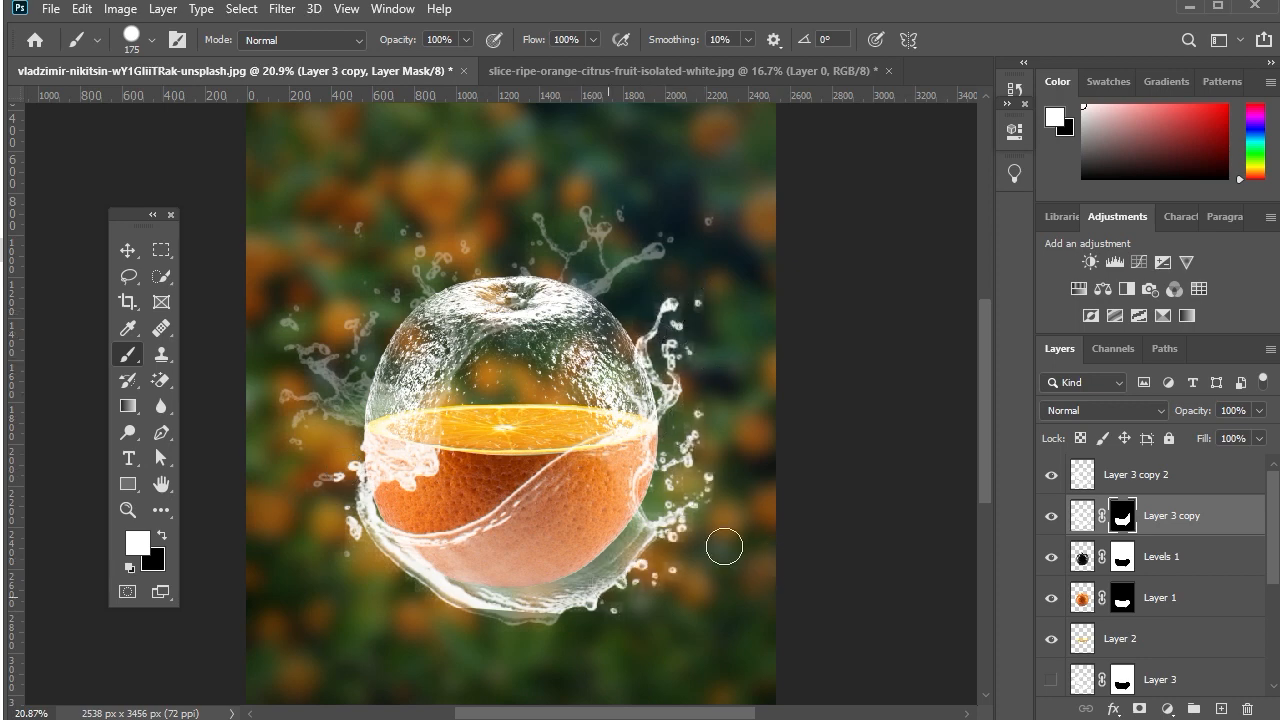
{"action": "left_click_drag", "start_coordinate": [513, 617], "coordinate": [546, 623]}
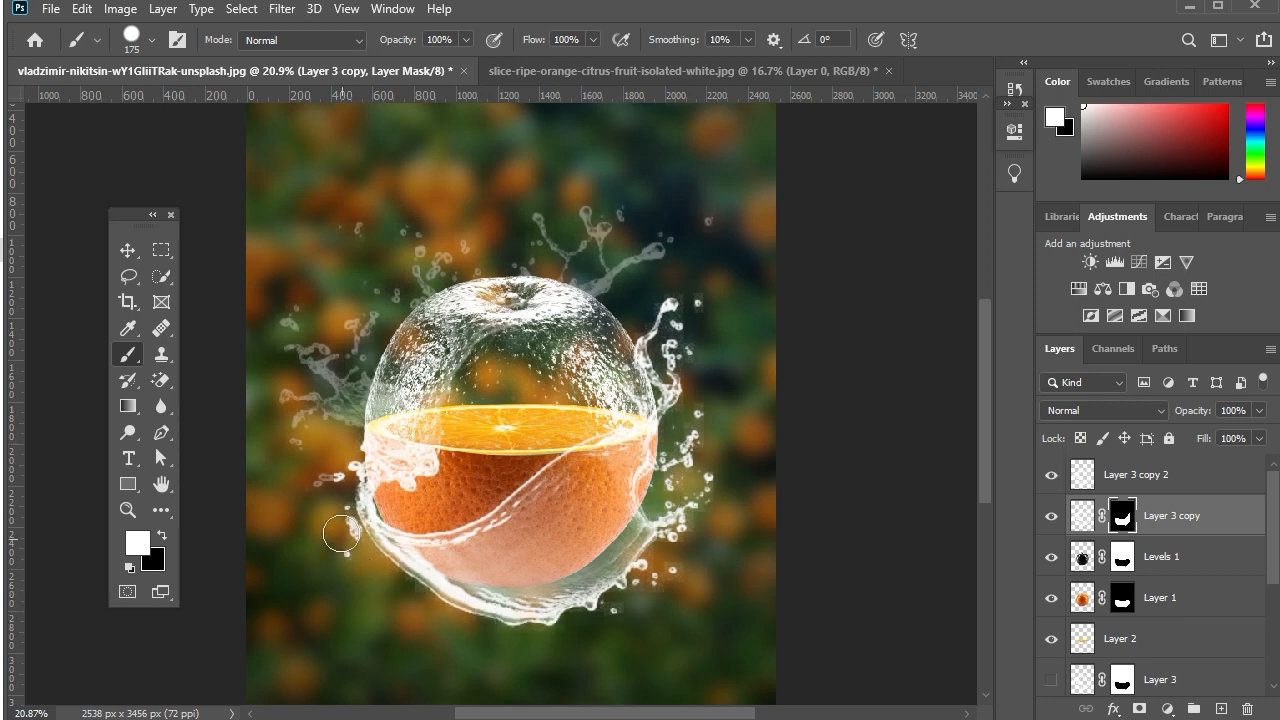
{"action": "mouse_move", "coordinate": [354, 558]}
{"action": "left_mouse_down"}
{"action": "mouse_move", "coordinate": [342, 497]}
{"action": "mouse_move", "coordinate": [355, 513]}
{"action": "mouse_move", "coordinate": [375, 549]}
{"action": "mouse_move", "coordinate": [303, 480]}
{"action": "left_mouse_up"}
- Show Layer 3, hide Layer 3 copy, and paint black on Layer 3's mask over the splash at the right, underside and lower left
{"action": "left_click", "coordinate": [1121, 679]}
{"action": "left_click", "coordinate": [1051, 677]}
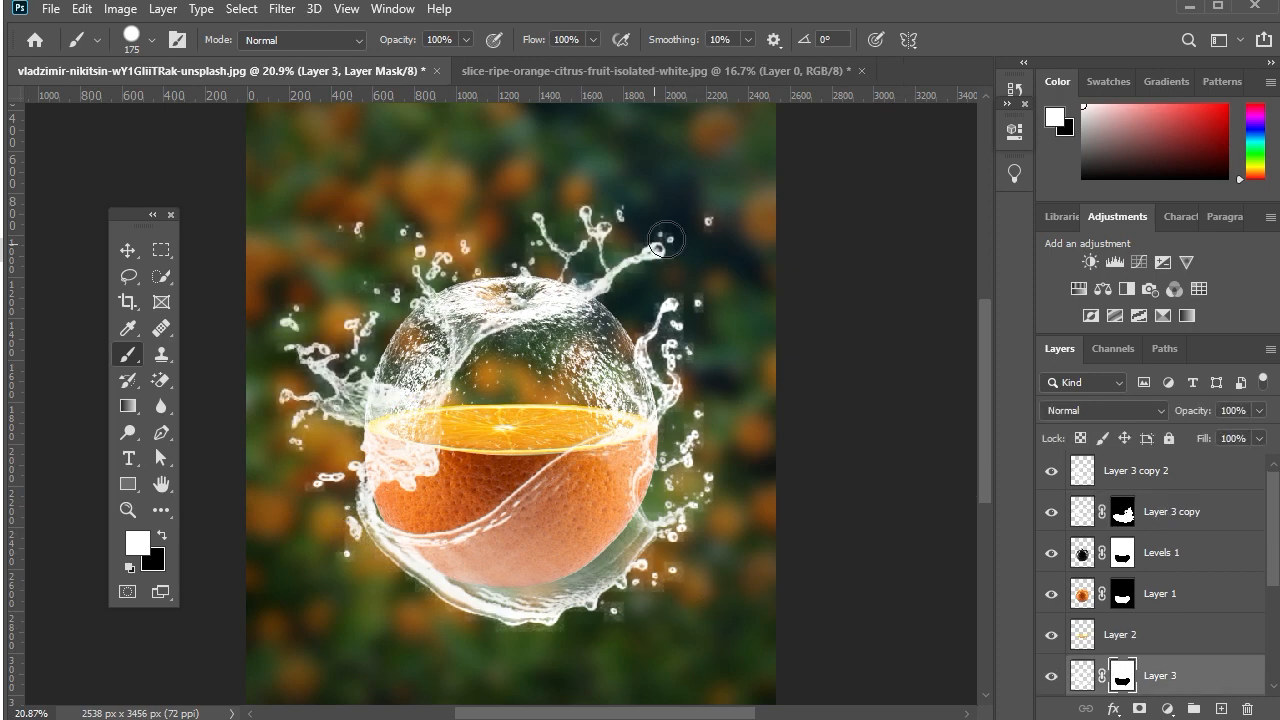
{"action": "left_click", "coordinate": [1051, 511]}
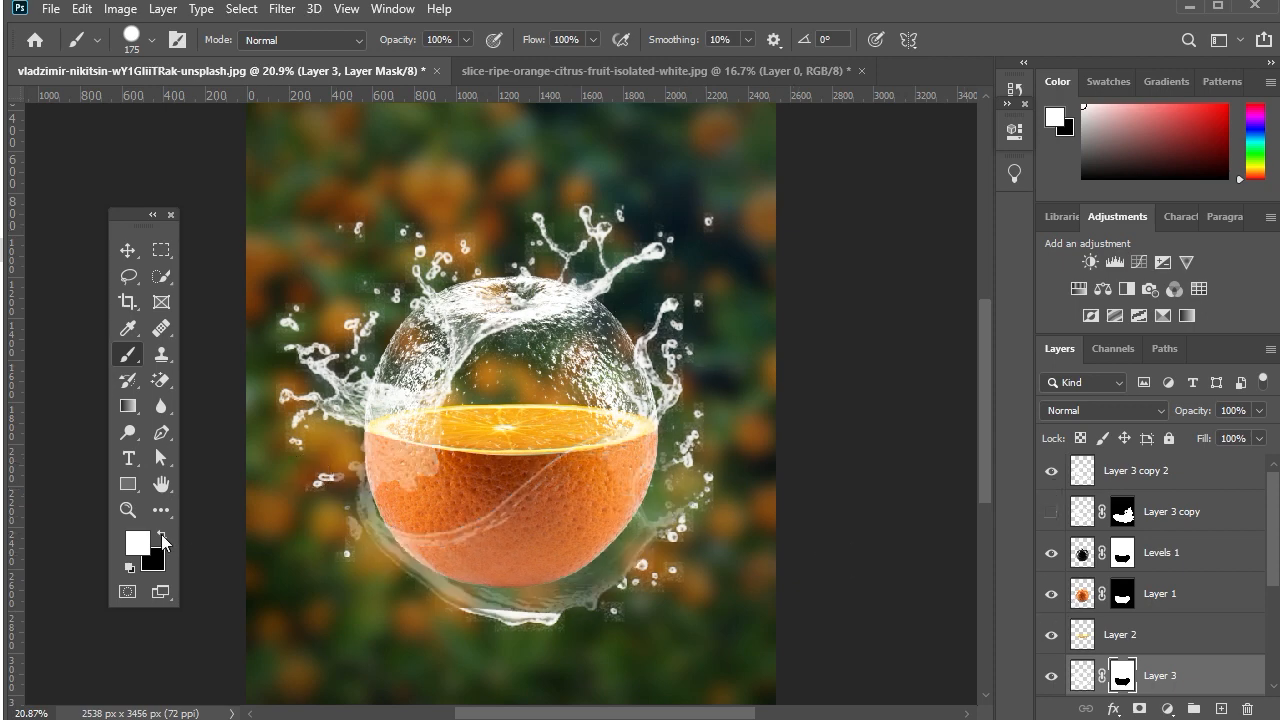
{"action": "key", "text": "x"}
{"action": "mouse_move", "coordinate": [651, 344]}
{"action": "left_mouse_down"}
{"action": "mouse_move", "coordinate": [609, 419]}
{"action": "mouse_move", "coordinate": [690, 347]}
{"action": "mouse_move", "coordinate": [678, 376]}
{"action": "mouse_move", "coordinate": [708, 442]}
{"action": "mouse_move", "coordinate": [670, 478]}
{"action": "left_mouse_up"}
{"action": "mouse_move", "coordinate": [702, 305]}
{"action": "left_mouse_down"}
{"action": "mouse_move", "coordinate": [713, 406]}
{"action": "mouse_move", "coordinate": [662, 531]}
{"action": "mouse_move", "coordinate": [700, 501]}
{"action": "mouse_move", "coordinate": [619, 599]}
{"action": "mouse_move", "coordinate": [440, 616]}
{"action": "left_mouse_up"}
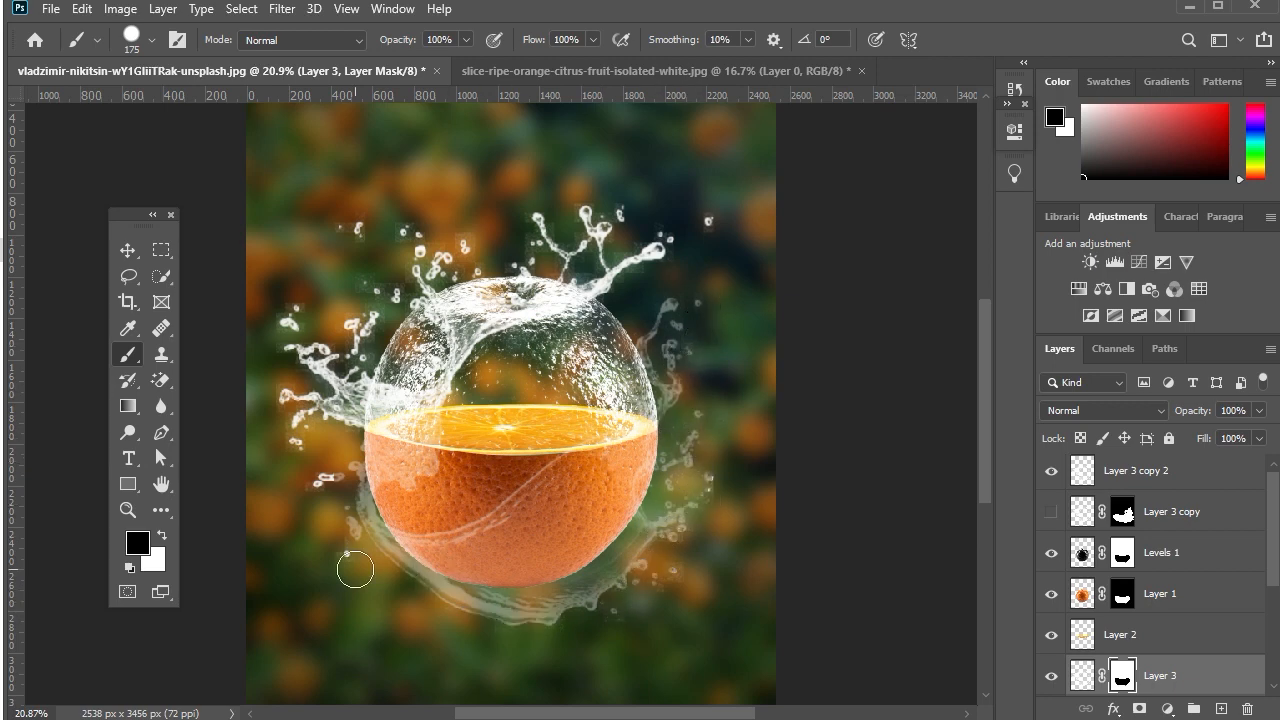
{"action": "mouse_move", "coordinate": [433, 546]}
{"action": "left_mouse_down"}
{"action": "mouse_move", "coordinate": [388, 463]}
{"action": "mouse_move", "coordinate": [421, 485]}
{"action": "mouse_move", "coordinate": [469, 486]}
{"action": "mouse_move", "coordinate": [403, 481]}
{"action": "mouse_move", "coordinate": [469, 502]}
{"action": "left_mouse_up"}
- Show Layer 3 copy again and delete the guide layer Layer 3 copy 2
{"action": "key", "text": "v"}
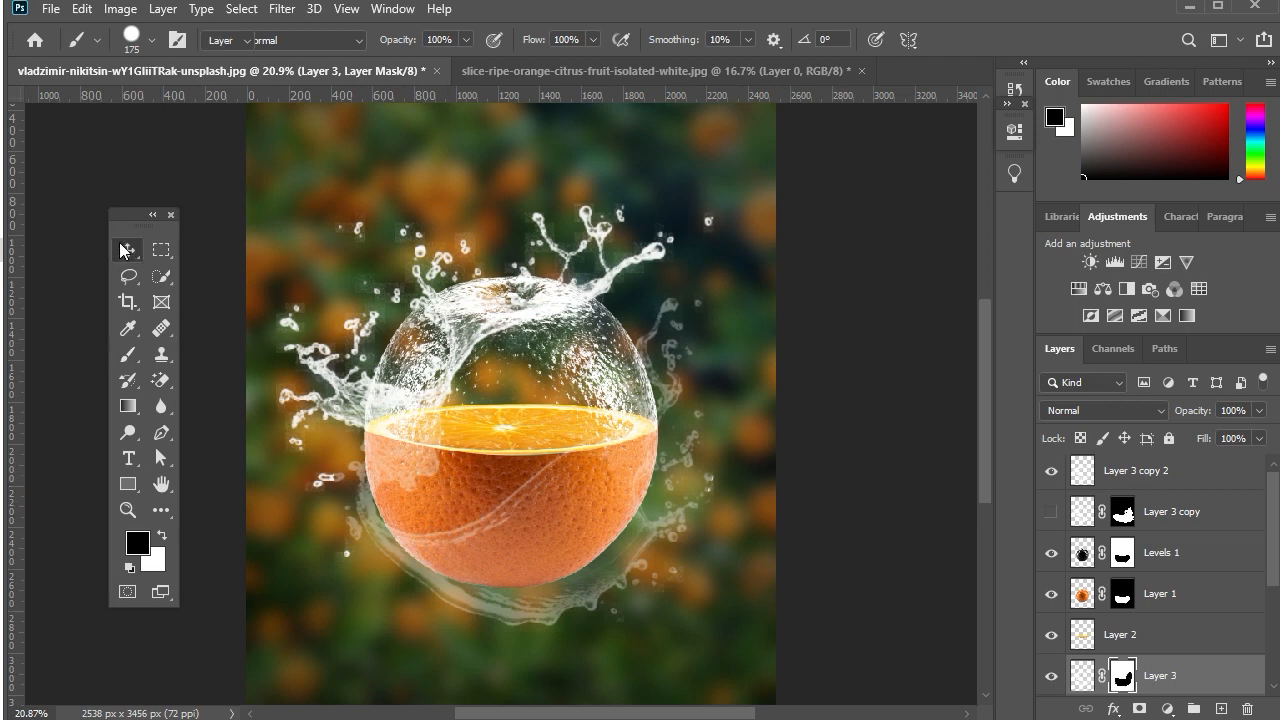
{"action": "left_click", "coordinate": [1053, 515]}
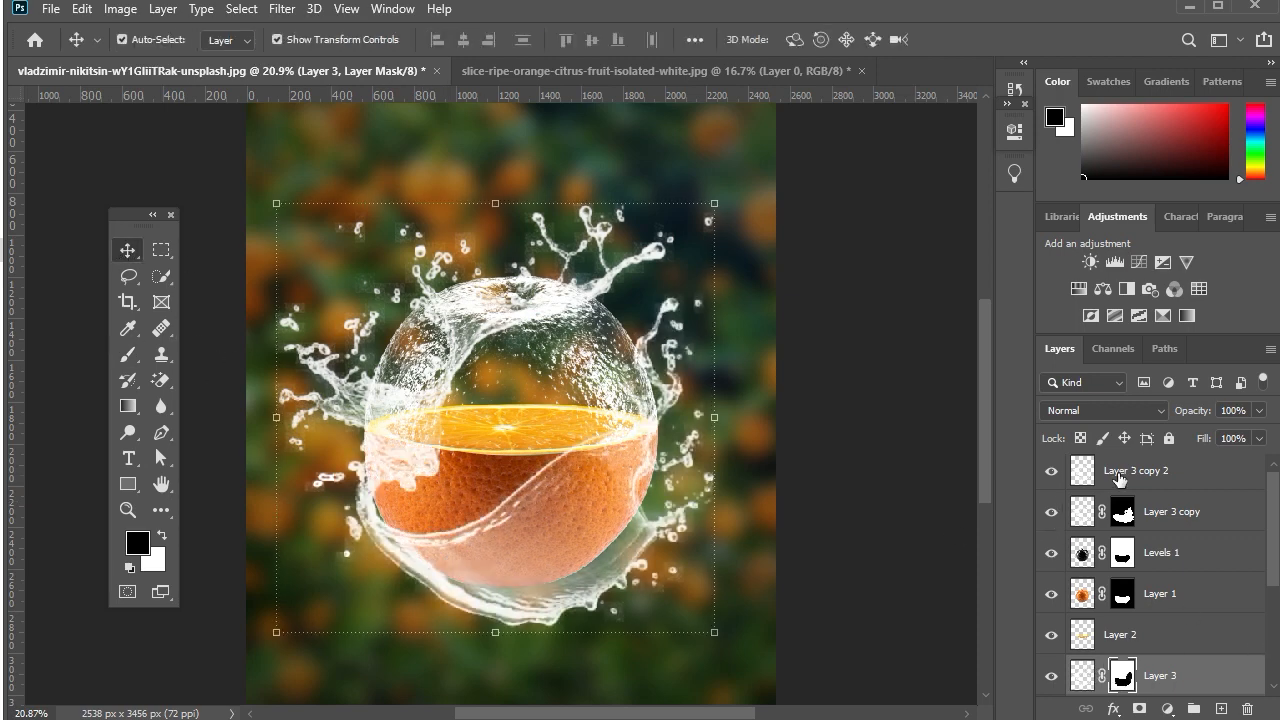
{"action": "left_click", "coordinate": [1148, 476]}
{"action": "key", "text": "Delete"}
{"action": "left_click", "coordinate": [1117, 418]}
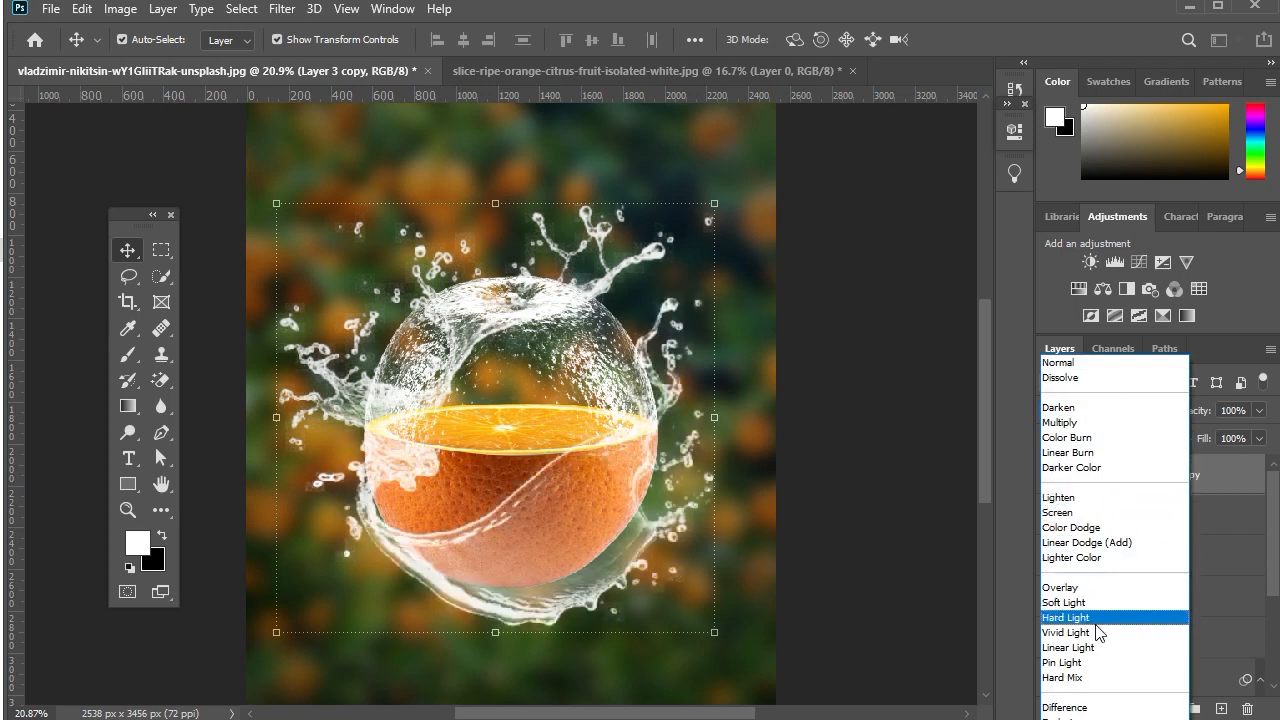
{"action": "left_click", "coordinate": [910, 640]}
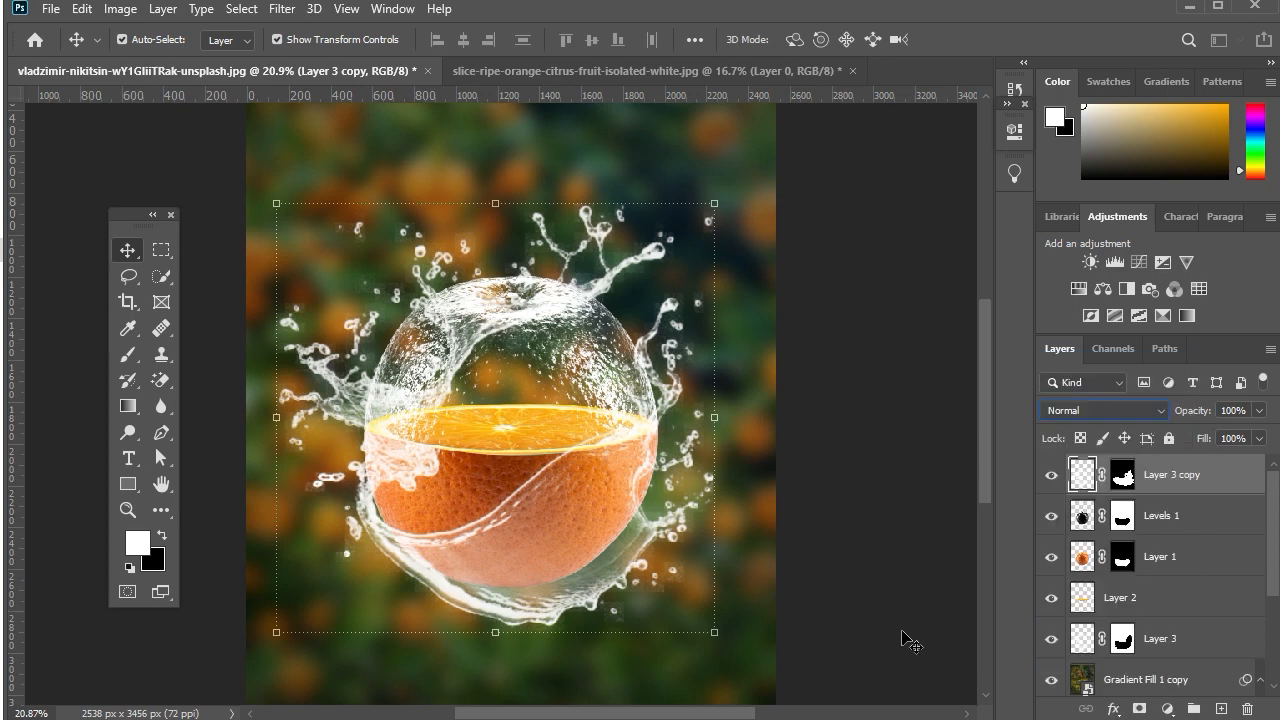
{"action": "left_click", "coordinate": [880, 548]}
{"action": "scroll", "coordinate": [738, 328], "scroll_direction": "down", "scroll_amount": 2}
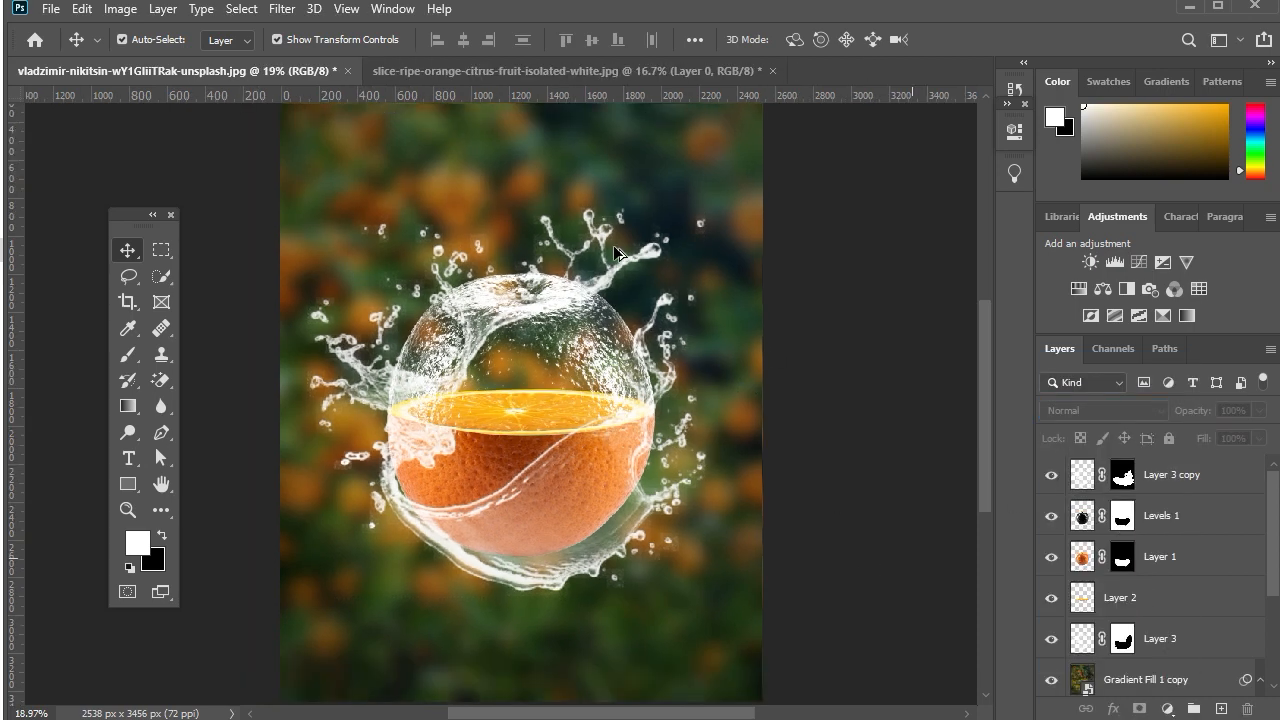
- Convert Layer 3 copy to a smart object, keep its Normal blend mode and set its Fill to 72%
{"action": "left_click", "coordinate": [520, 545]}
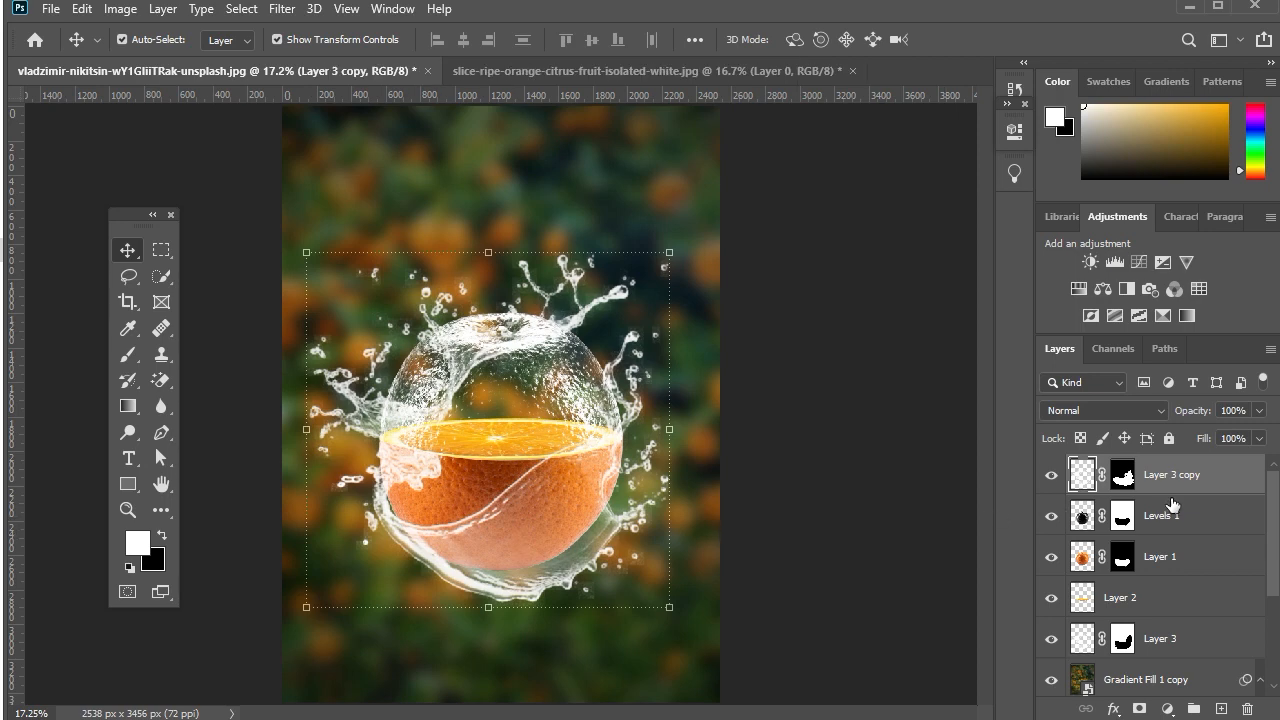
{"action": "right_click", "coordinate": [1173, 484]}
{"action": "left_click", "coordinate": [985, 285]}
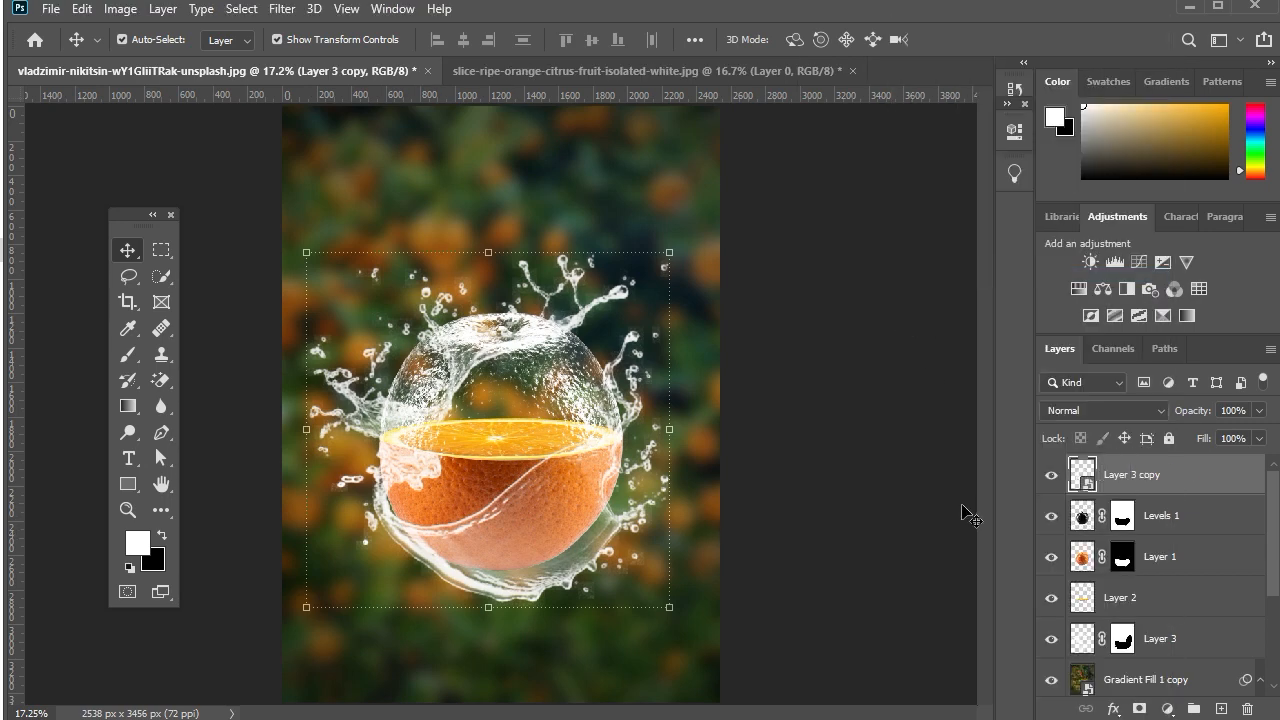
{"action": "left_click", "coordinate": [1112, 413]}
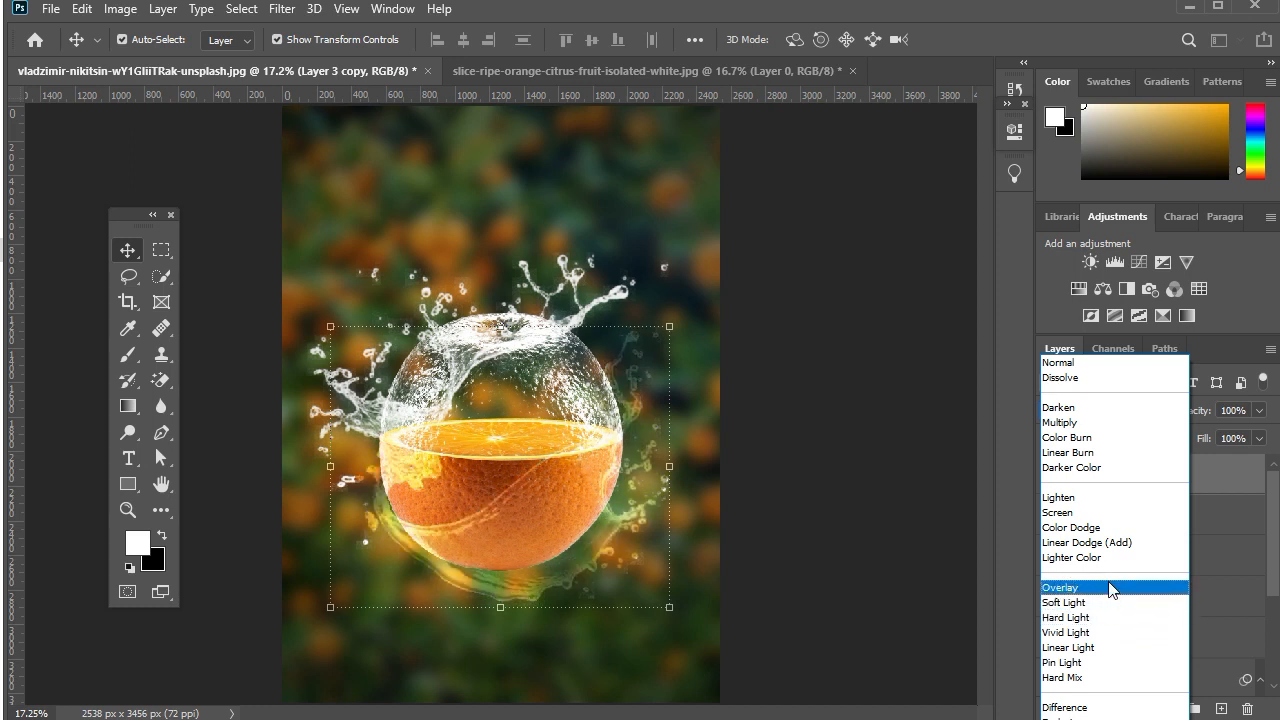
{"action": "left_click", "coordinate": [920, 527]}
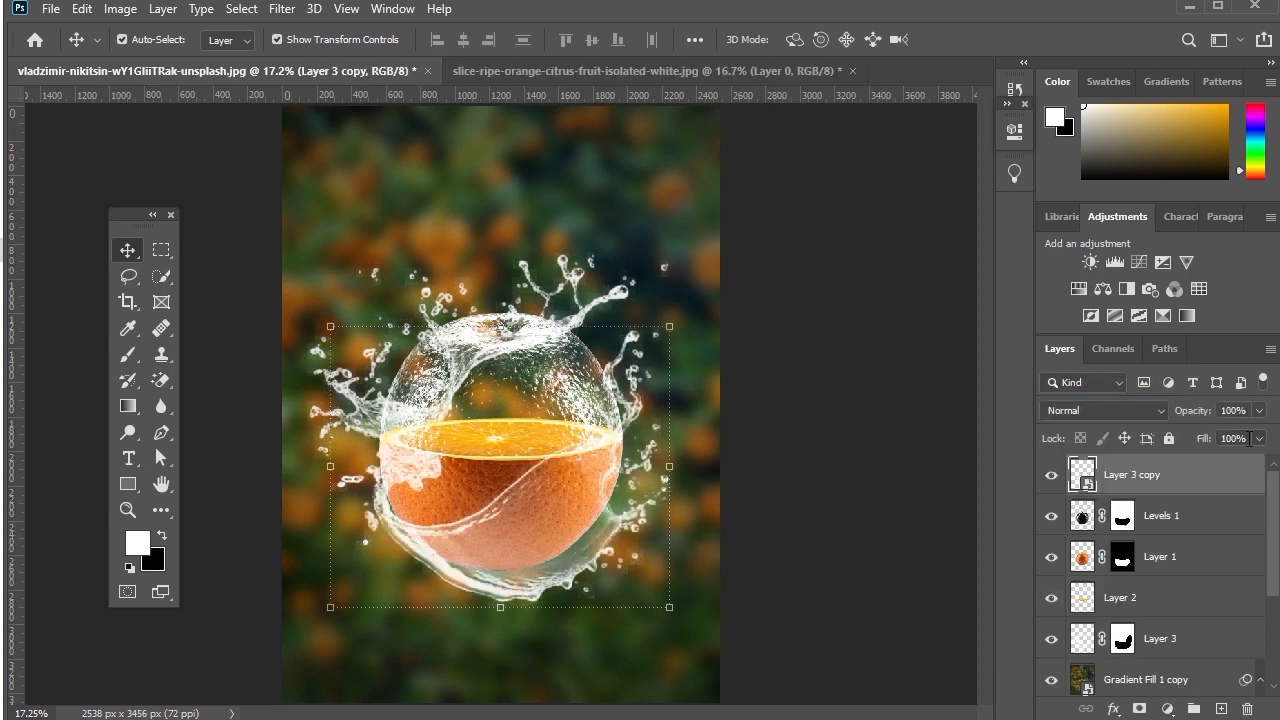
{"action": "left_click", "coordinate": [1259, 438]}
{"action": "left_click_drag", "start_coordinate": [1260, 464], "coordinate": [1237, 465]}
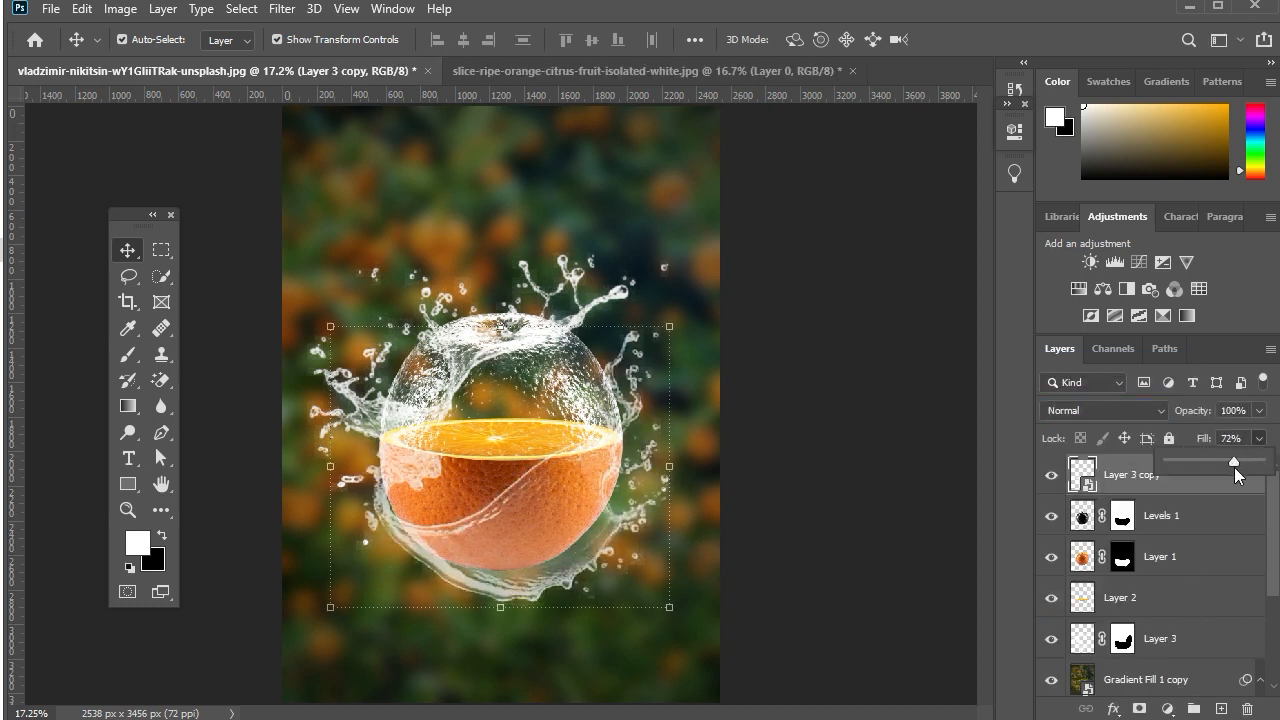
- Convert Layer 3 to a smart object and reduce its Fill to 79%
{"action": "right_click", "coordinate": [1158, 638]}
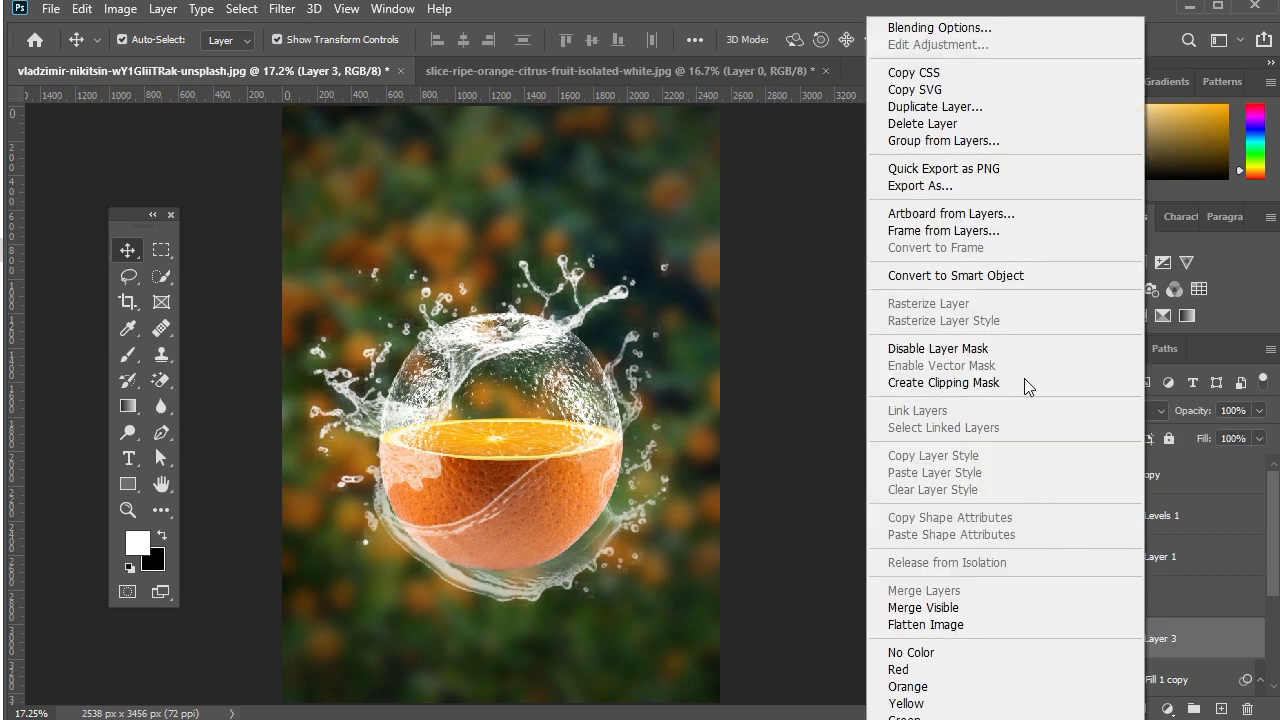
{"action": "left_click", "coordinate": [1000, 276]}
{"action": "left_click", "coordinate": [1259, 438]}
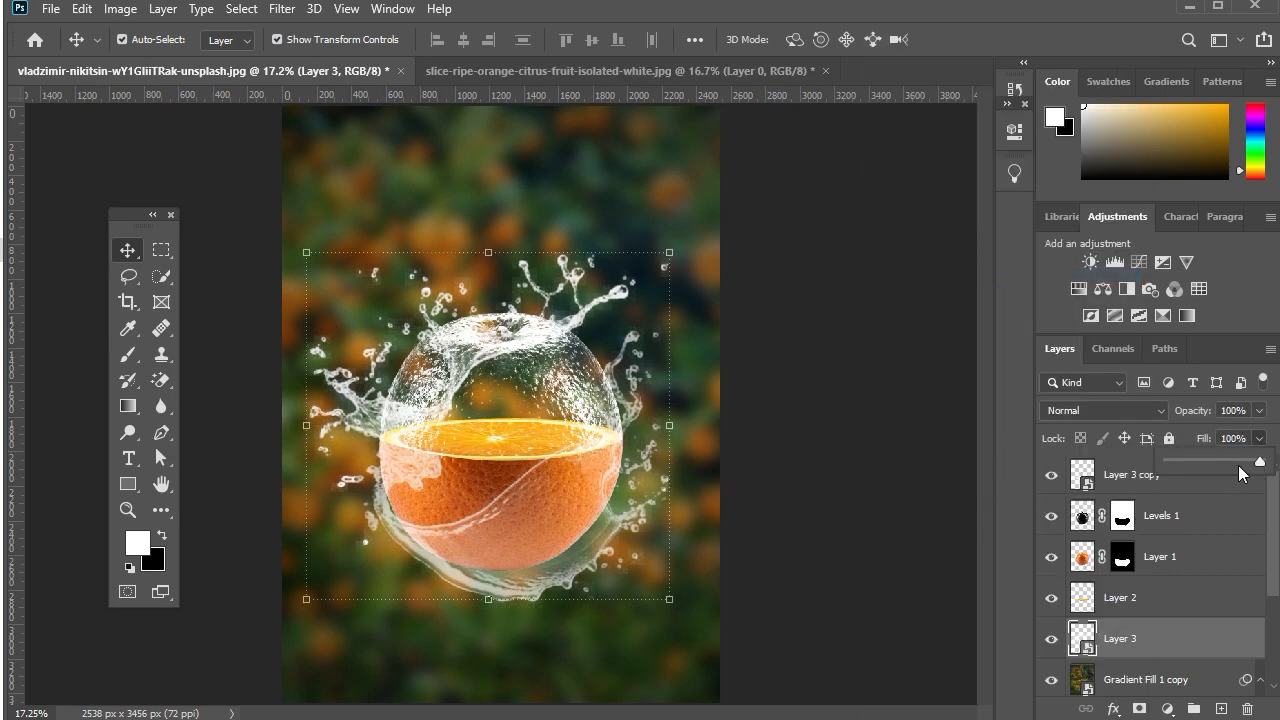
{"action": "left_click_drag", "start_coordinate": [1253, 461], "coordinate": [1242, 466]}
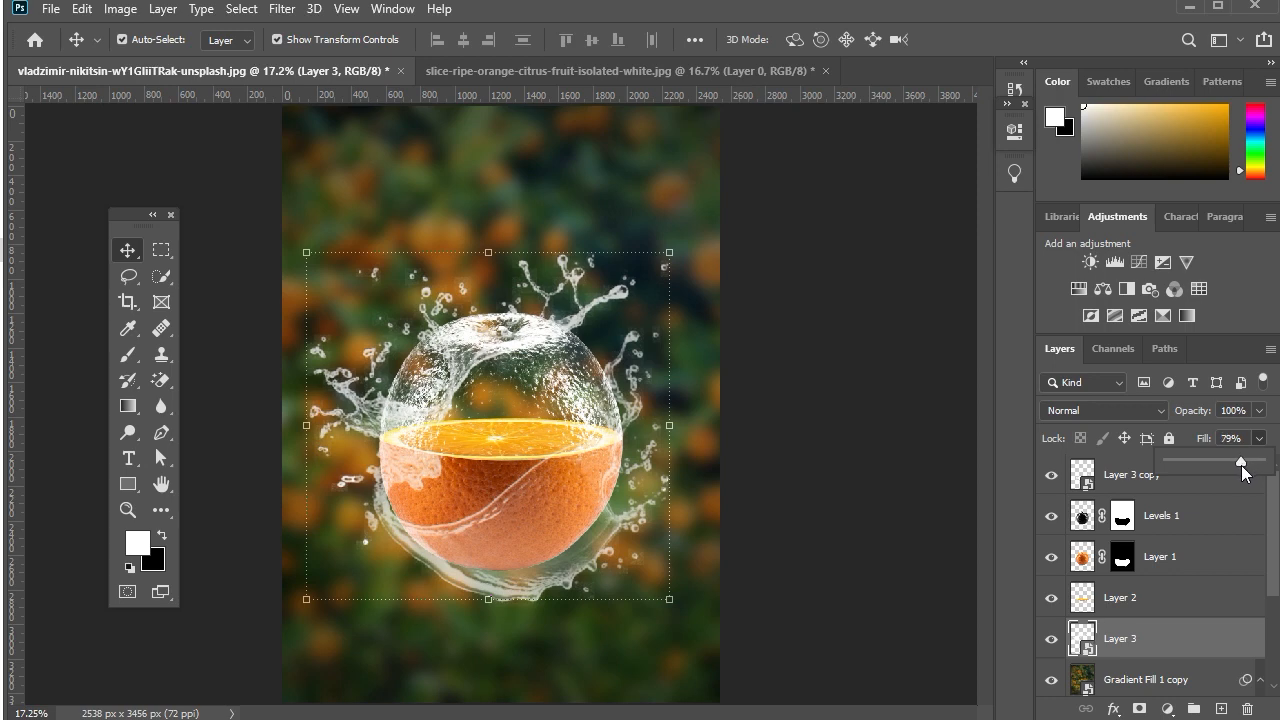
- Compare the two splash layers and set Layer 3's Fill to 85%
{"action": "left_click", "coordinate": [884, 473]}
{"action": "scroll", "coordinate": [632, 405], "scroll_direction": "up", "scroll_amount": 1}
{"action": "scroll", "coordinate": [563, 369], "scroll_direction": "down", "scroll_amount": 2}
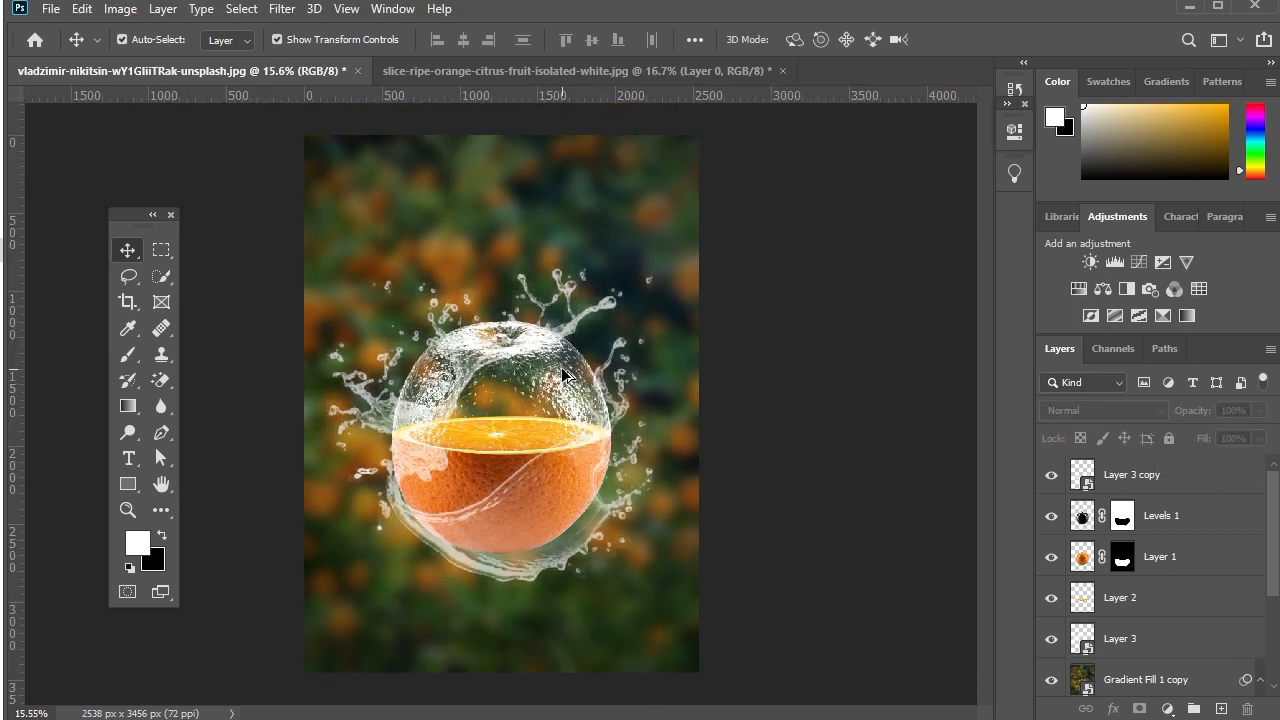
{"action": "left_click", "coordinate": [574, 487]}
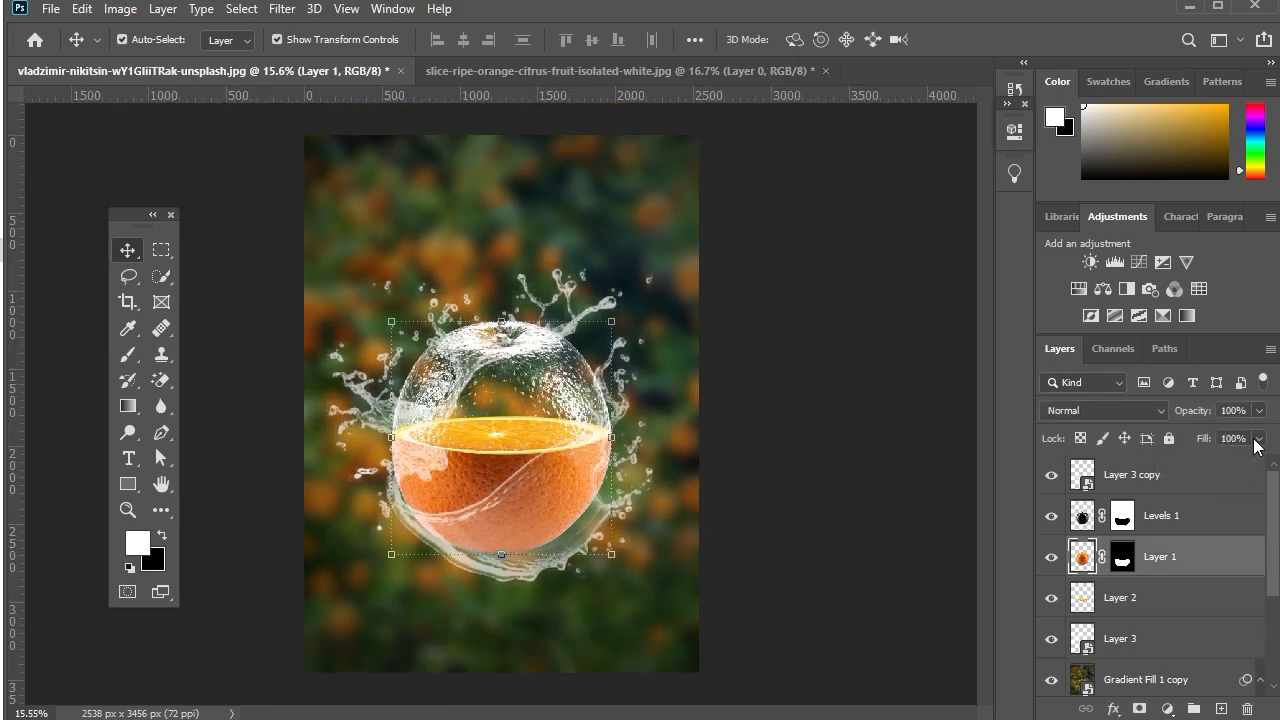
{"action": "left_click", "coordinate": [1190, 478]}
{"action": "left_click", "coordinate": [1259, 439]}
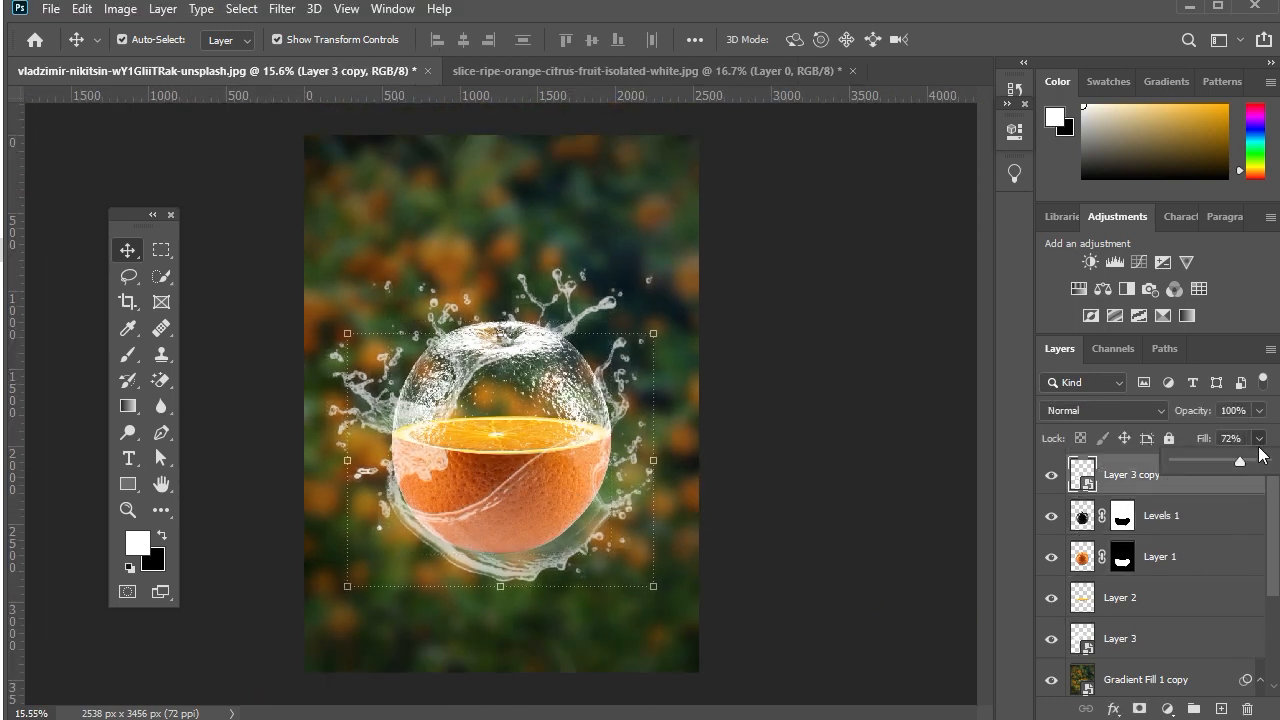
{"action": "left_click", "coordinate": [1138, 648]}
{"action": "left_click", "coordinate": [1259, 439]}
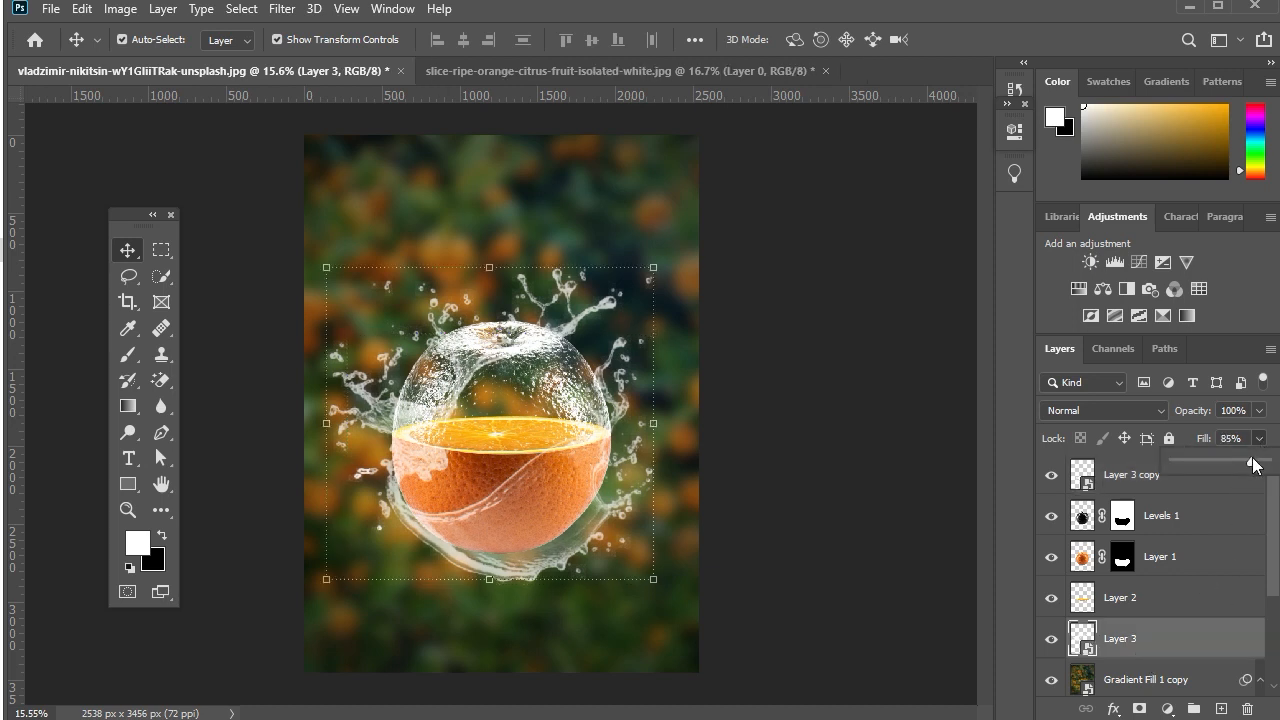
- Stamp all visible layers into a new merged layer at the top of the layer stack
{"action": "left_click", "coordinate": [781, 550]}
{"action": "scroll", "coordinate": [510, 467], "scroll_direction": "up", "scroll_amount": 1}
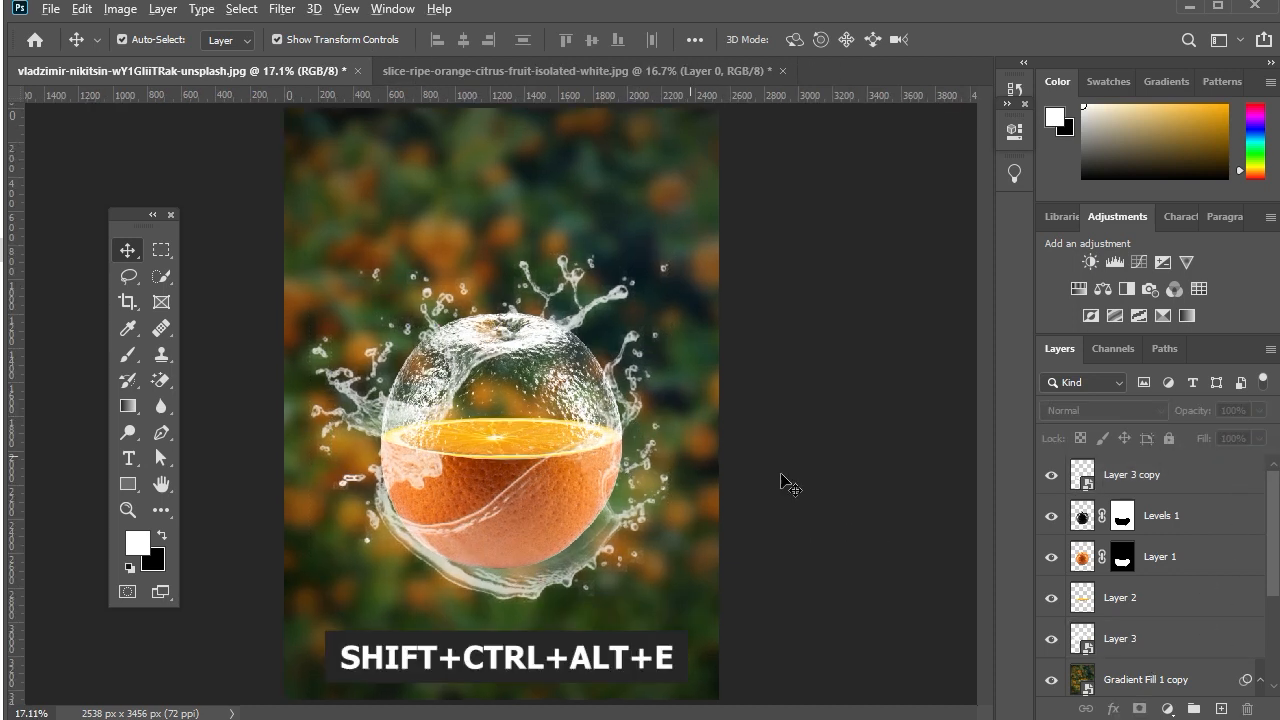
{"action": "key", "text": "shift+ctrl+alt+e"}
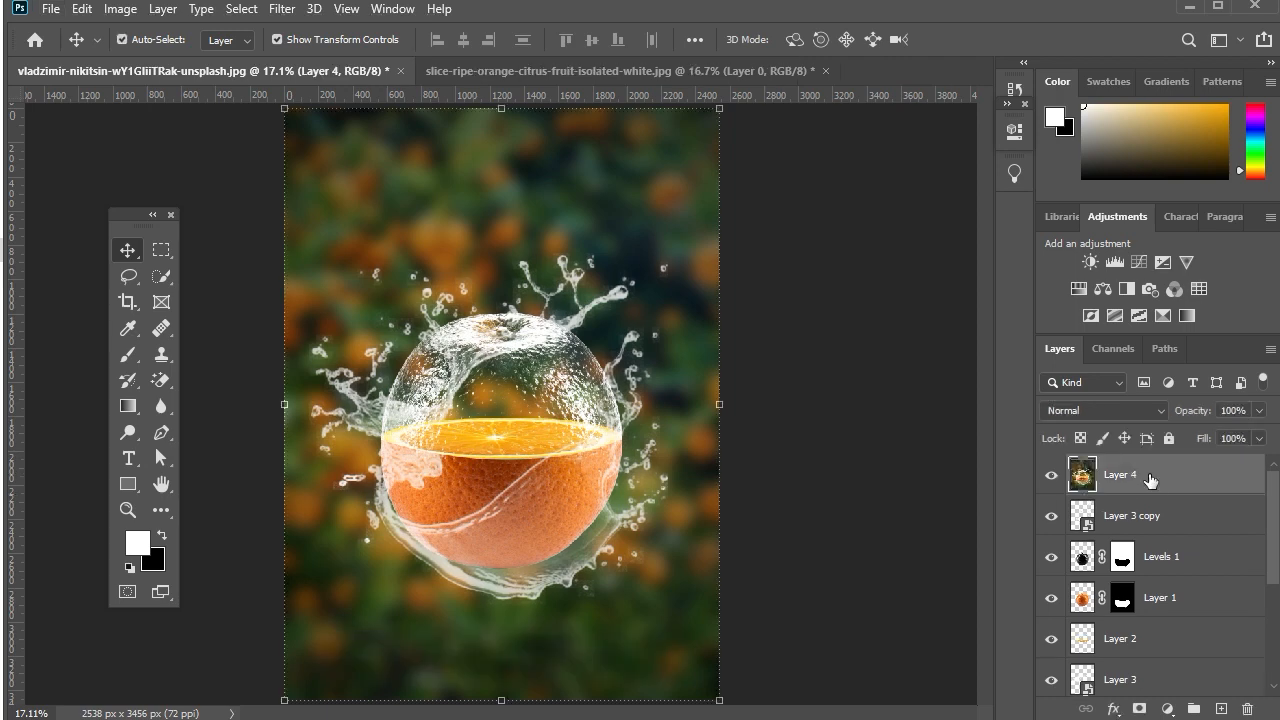
- Convert the merged Layer 4 to a smart object and open the Camera Raw Filter on it
{"action": "right_click", "coordinate": [1150, 479]}
{"action": "left_click", "coordinate": [1017, 286]}
{"action": "left_click", "coordinate": [282, 8]}
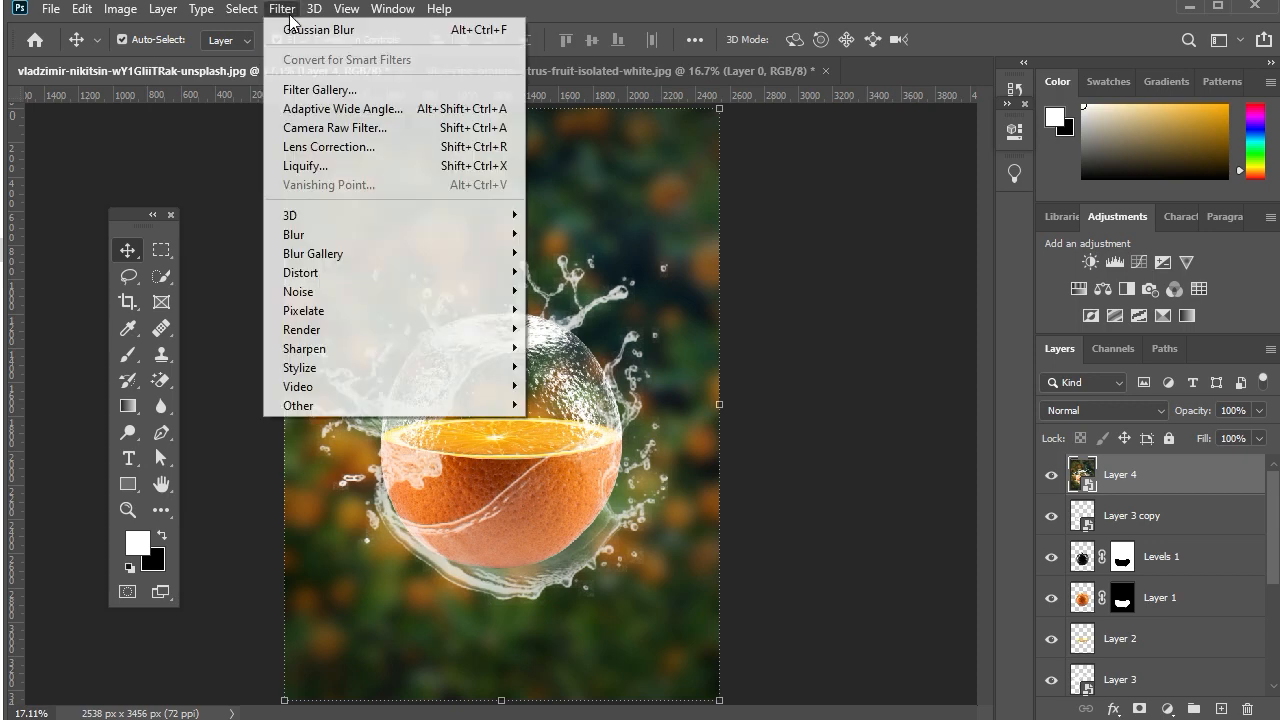
{"action": "left_click", "coordinate": [330, 126]}
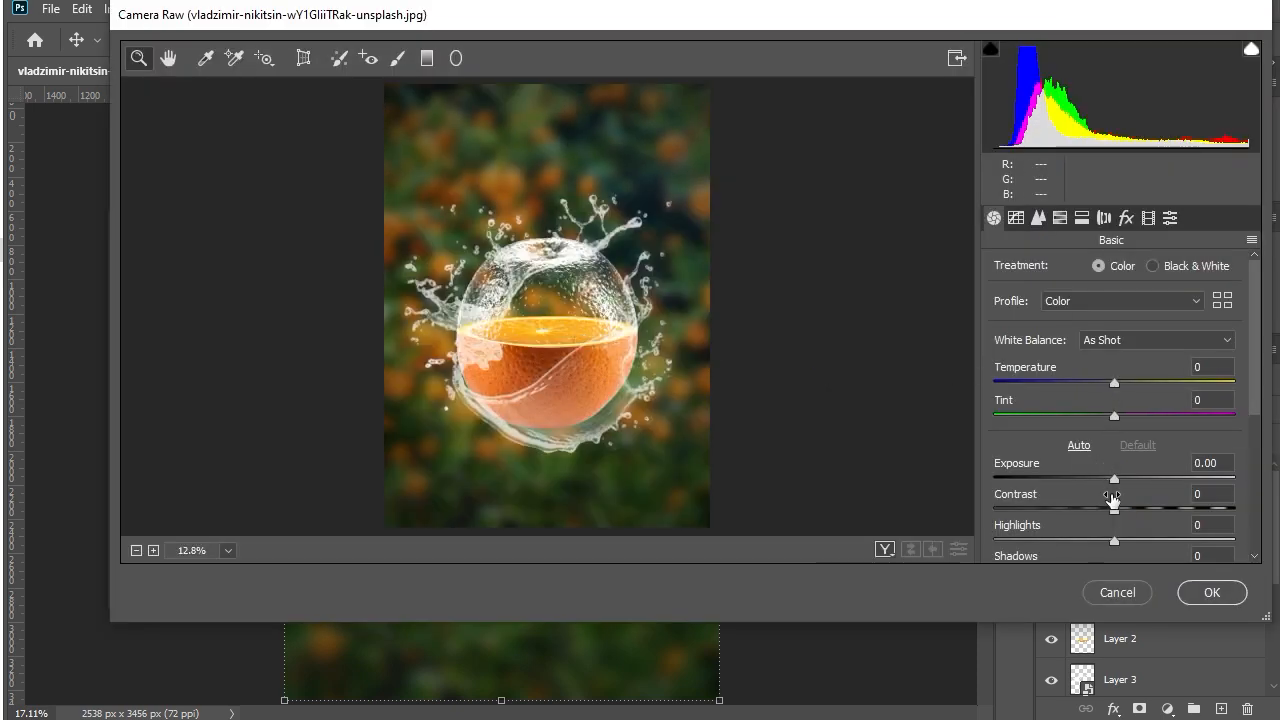
- Set the basic tone values to Contrast +25, Highlights -24, Shadows +12, Whites -22 and Blacks +20
{"action": "left_click_drag", "start_coordinate": [1112, 511], "coordinate": [1094, 547]}
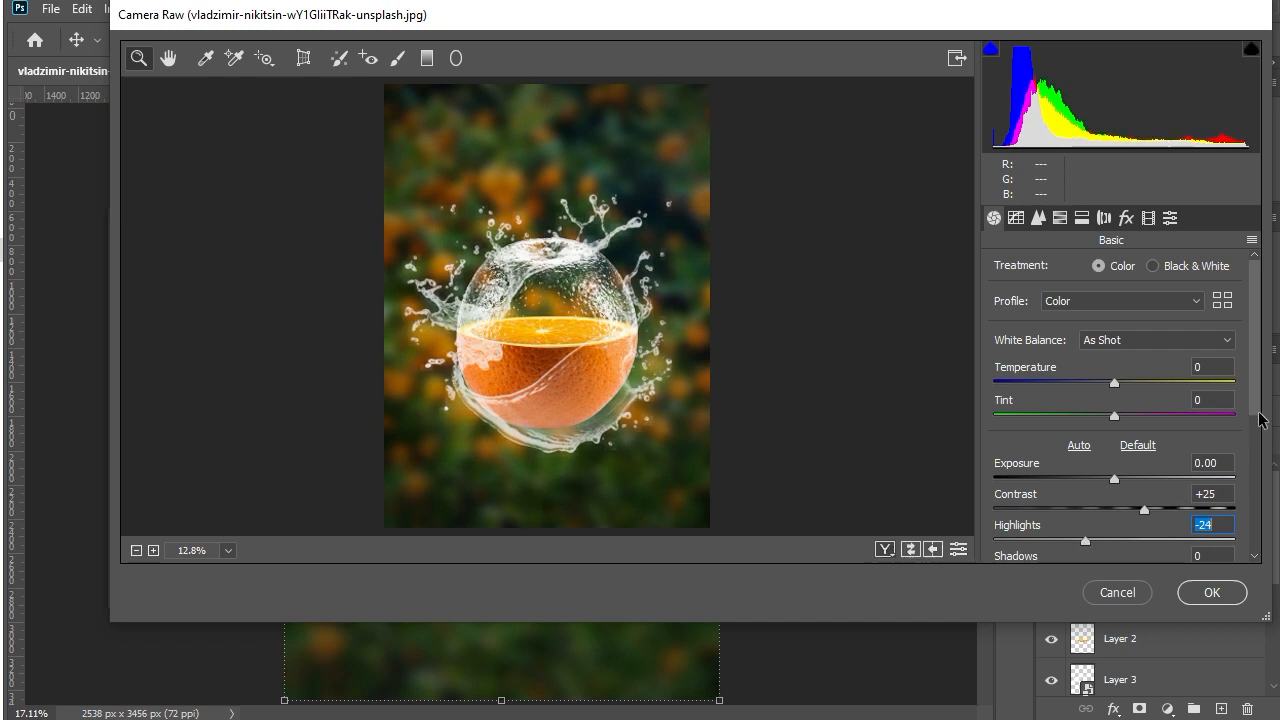
{"action": "scroll", "coordinate": [1110, 466], "scroll_direction": "down", "scroll_amount": 5}
{"action": "left_click_drag", "start_coordinate": [1114, 448], "coordinate": [1140, 510]}
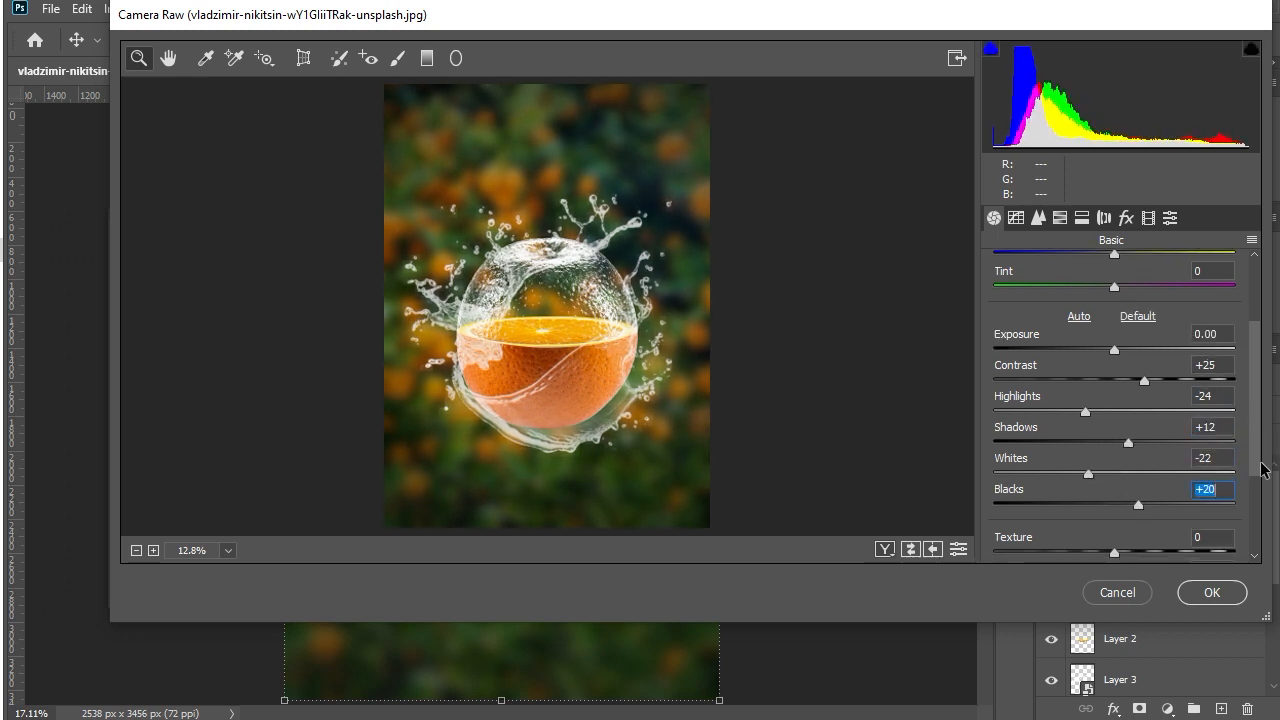
- Raise Clarity to +8 and Saturation to +28 in the basic Camera Raw adjustments
{"action": "scroll", "coordinate": [1122, 435], "scroll_direction": "down", "scroll_amount": 3}
{"action": "left_click_drag", "start_coordinate": [1098, 451], "coordinate": [1126, 440]}
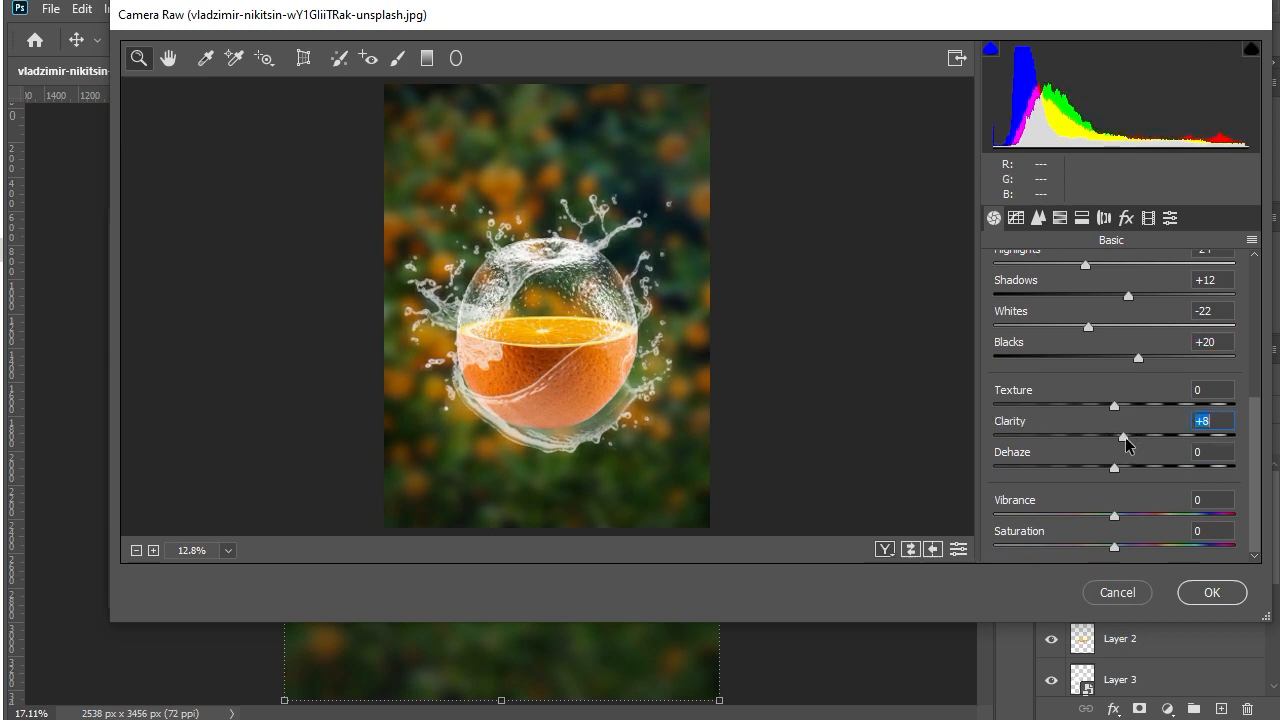
{"action": "left_click_drag", "start_coordinate": [1136, 547], "coordinate": [1144, 545]}
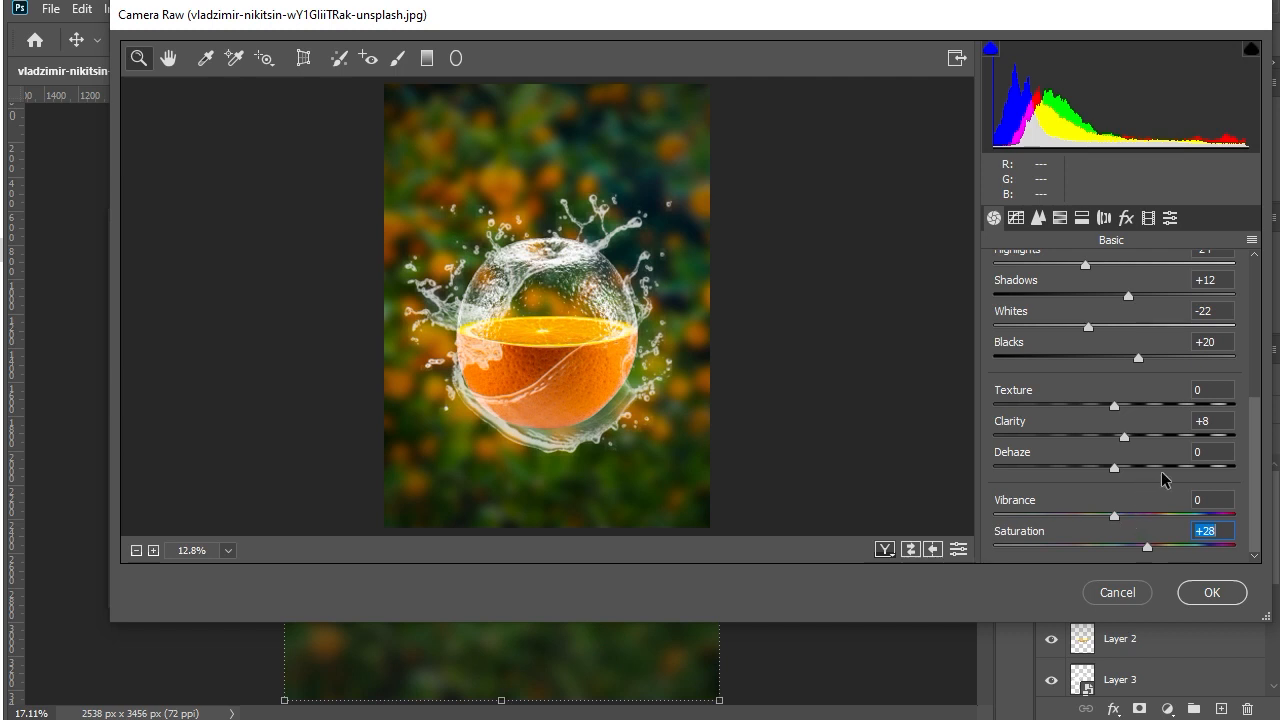
{"action": "scroll", "coordinate": [1145, 397], "scroll_direction": "up", "scroll_amount": 5}
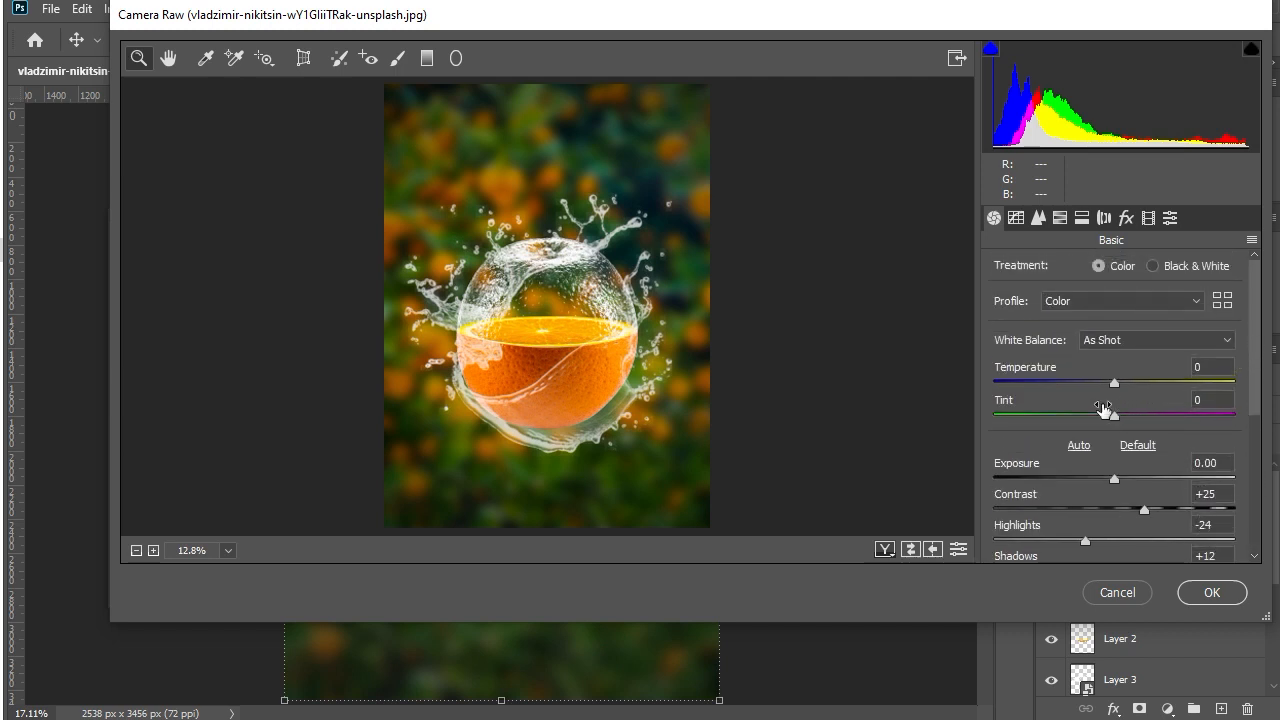
- Fine-tune the hue of the image's oranges and blues in the HSL adjustments
{"action": "left_click", "coordinate": [1016, 218]}
{"action": "left_click", "coordinate": [1039, 218]}
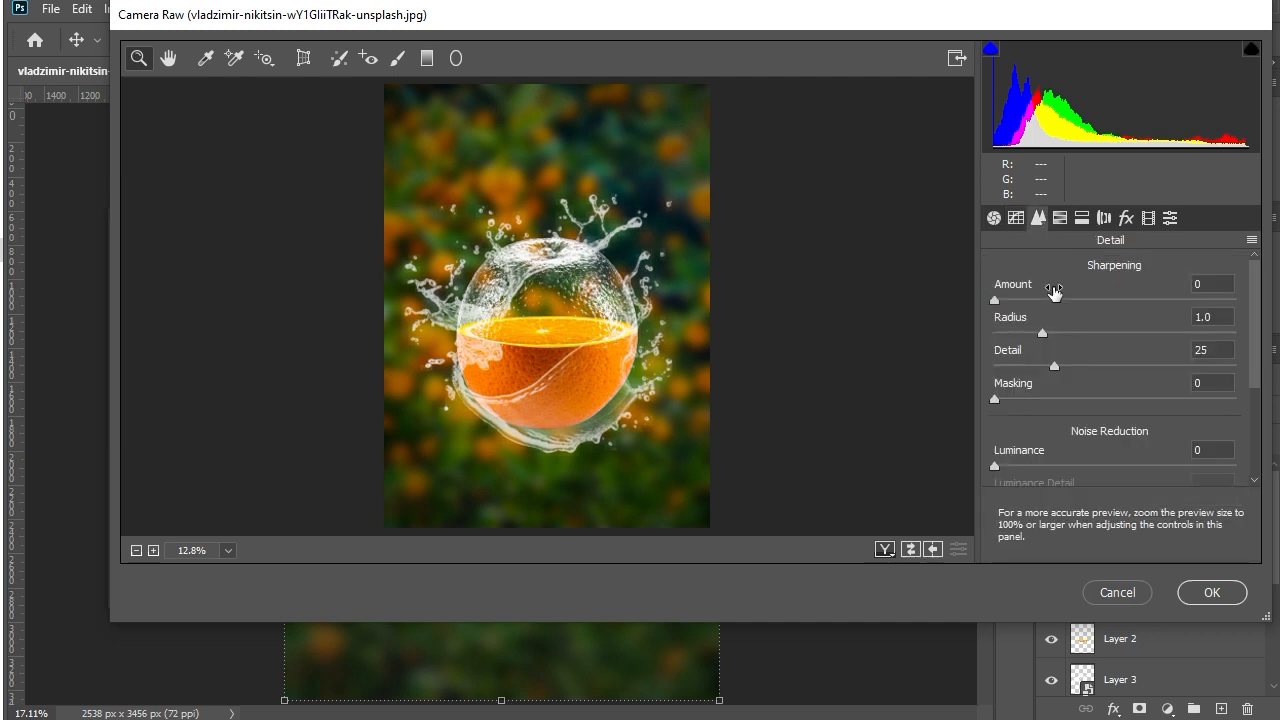
{"action": "left_click", "coordinate": [1060, 218]}
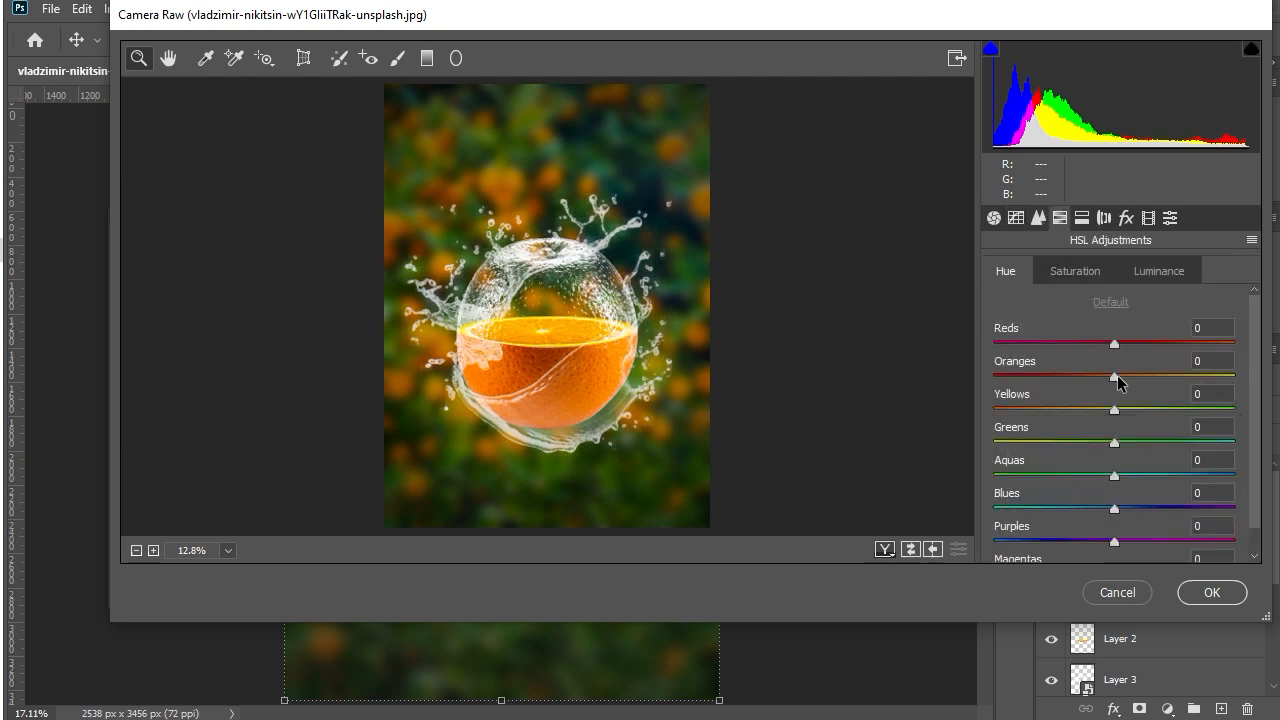
{"action": "left_click_drag", "start_coordinate": [1117, 376], "coordinate": [1094, 511]}
- Set HSL saturation to Oranges +8 and Yellows +7, and luminance to Oranges +8, Yellows +9 and Greens +13
{"action": "left_click", "coordinate": [1076, 271]}
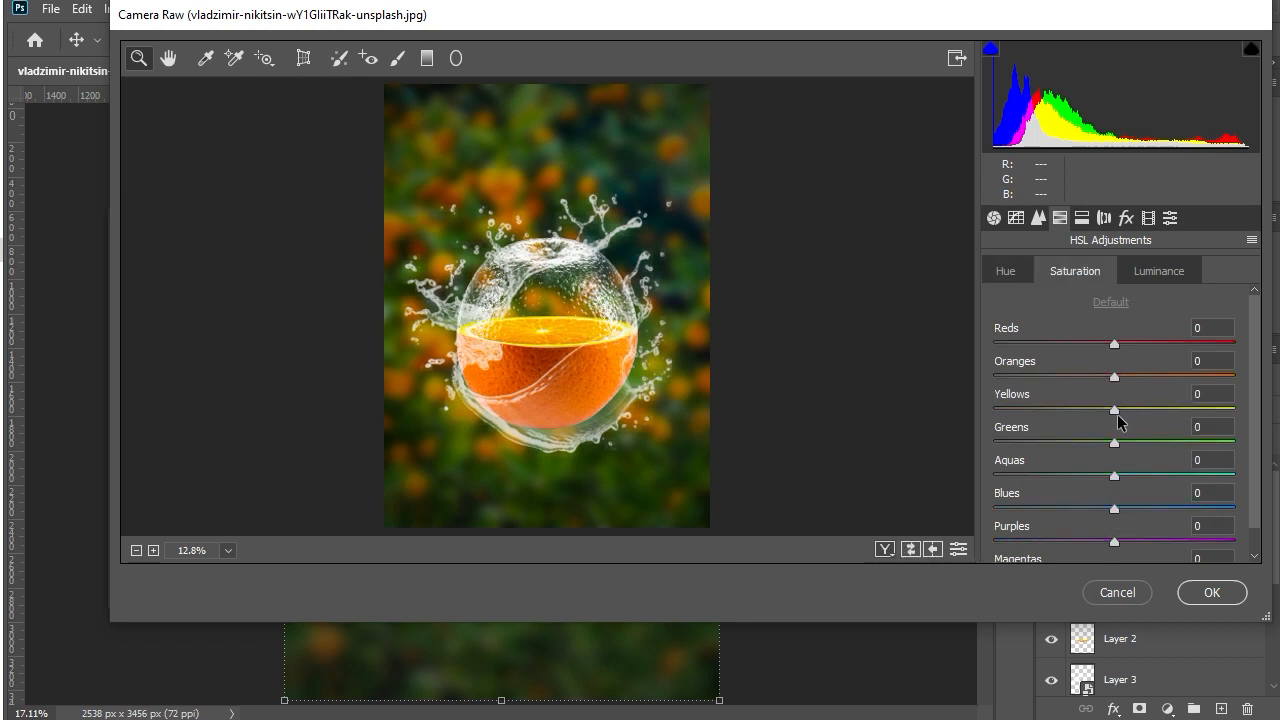
{"action": "left_click_drag", "start_coordinate": [1114, 409], "coordinate": [1123, 377]}
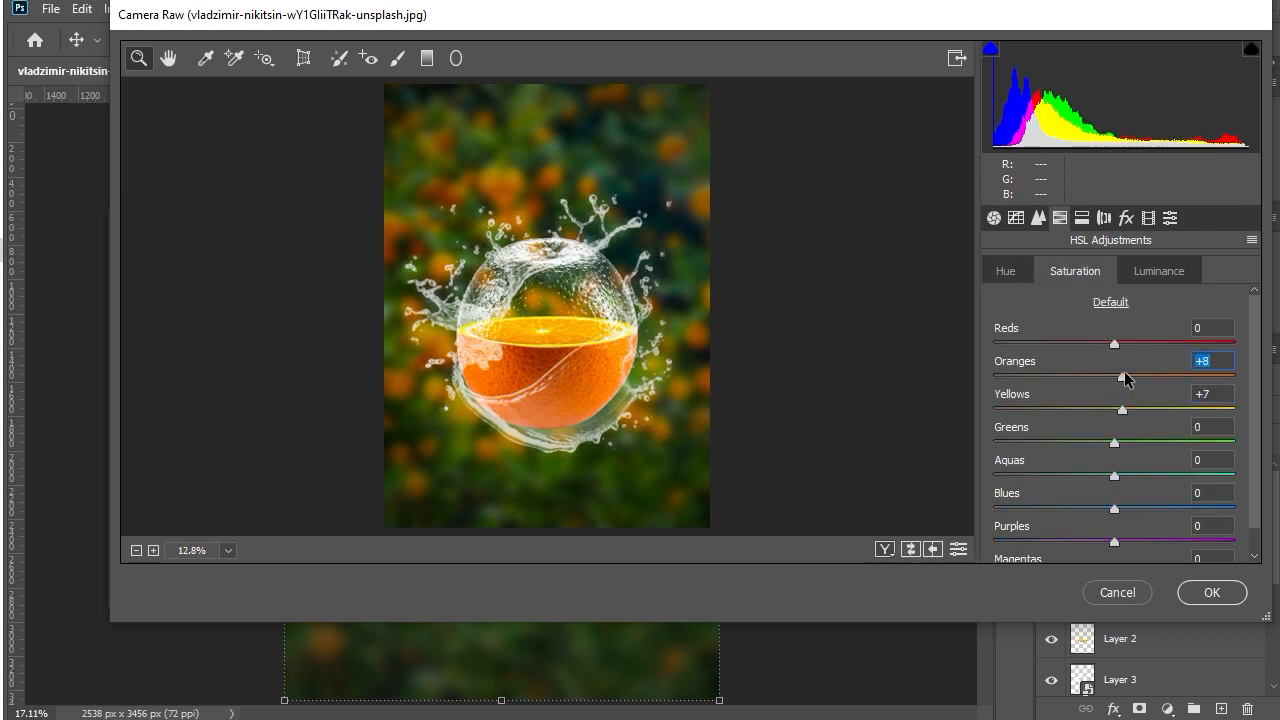
{"action": "mouse_move", "coordinate": [1118, 447]}
{"action": "left_mouse_down"}
{"action": "mouse_move", "coordinate": [1136, 443]}
{"action": "mouse_move", "coordinate": [1125, 410]}
{"action": "mouse_move", "coordinate": [1130, 444]}
{"action": "left_mouse_up"}
{"action": "left_click", "coordinate": [1153, 276]}
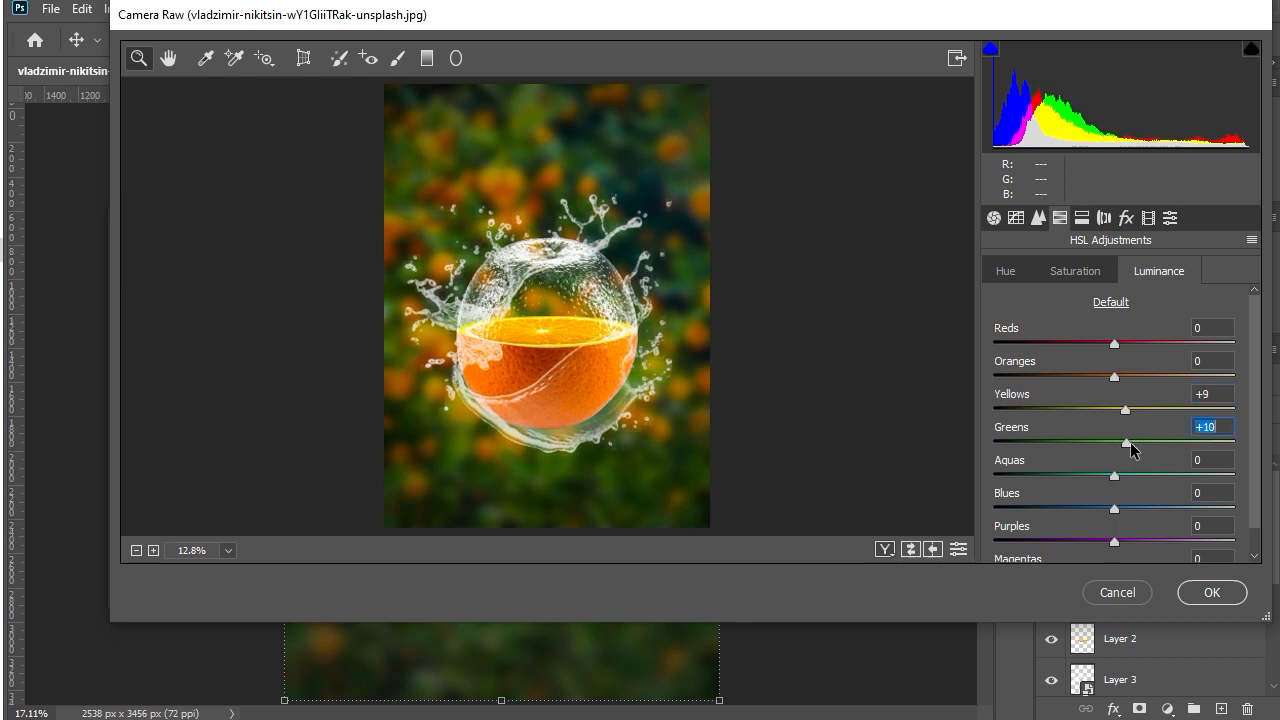
{"action": "left_click", "coordinate": [1128, 379]}
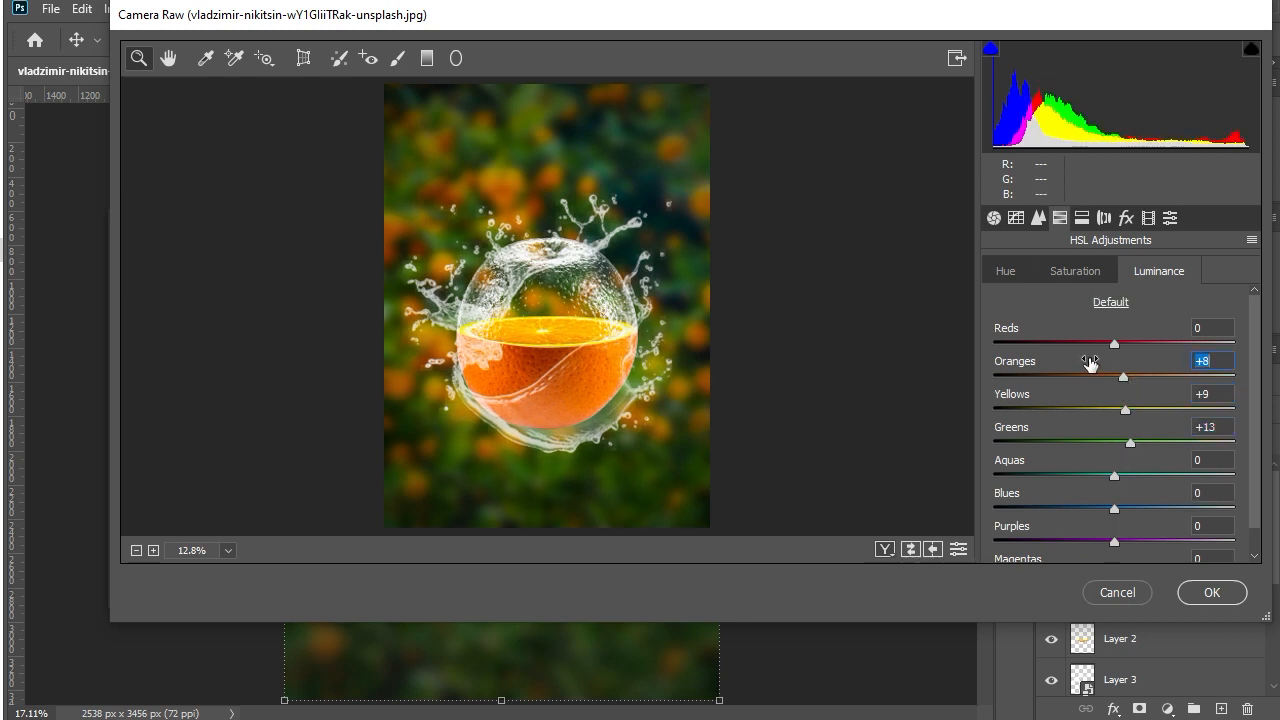
- Apply split toning with highlights at hue 101 and saturation 5, and shadows at hue 26 and saturation 9
{"action": "left_click", "coordinate": [1080, 219]}
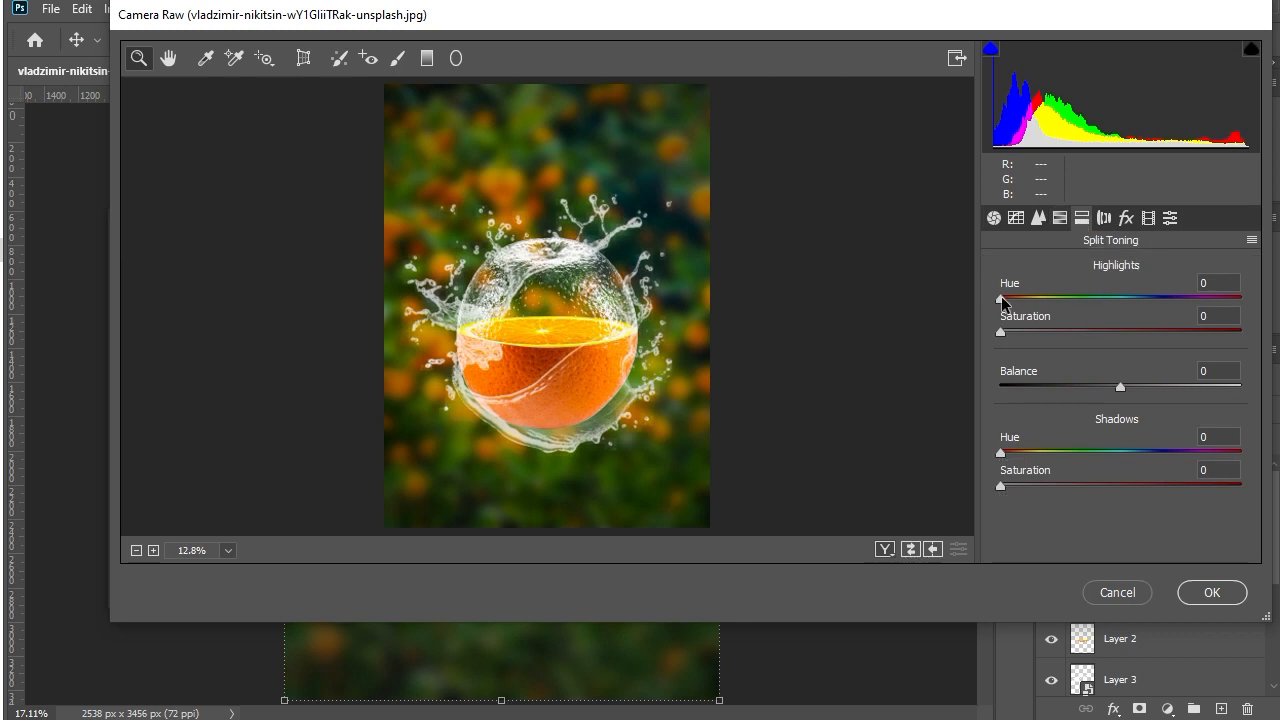
{"action": "left_click_drag", "start_coordinate": [1001, 299], "coordinate": [1080, 305]}
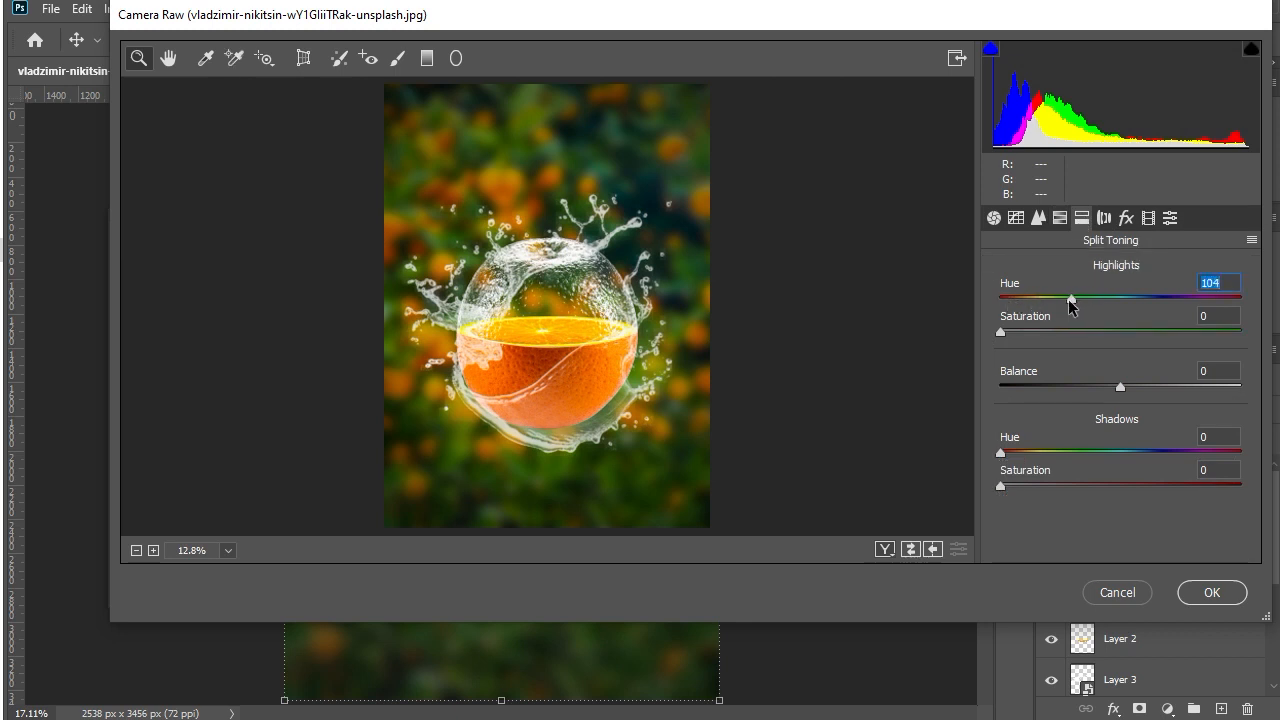
{"action": "left_click", "coordinate": [1015, 332]}
{"action": "left_click", "coordinate": [1024, 452]}
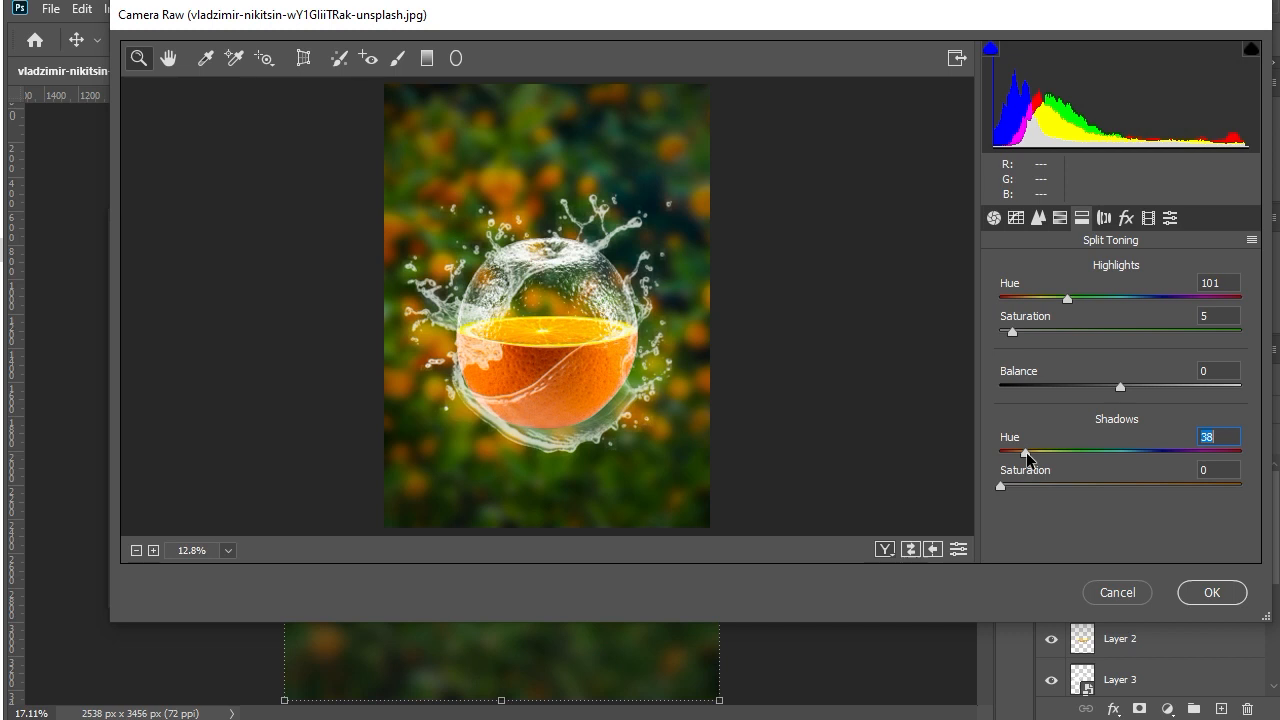
{"action": "left_click_drag", "start_coordinate": [1003, 485], "coordinate": [1021, 454]}
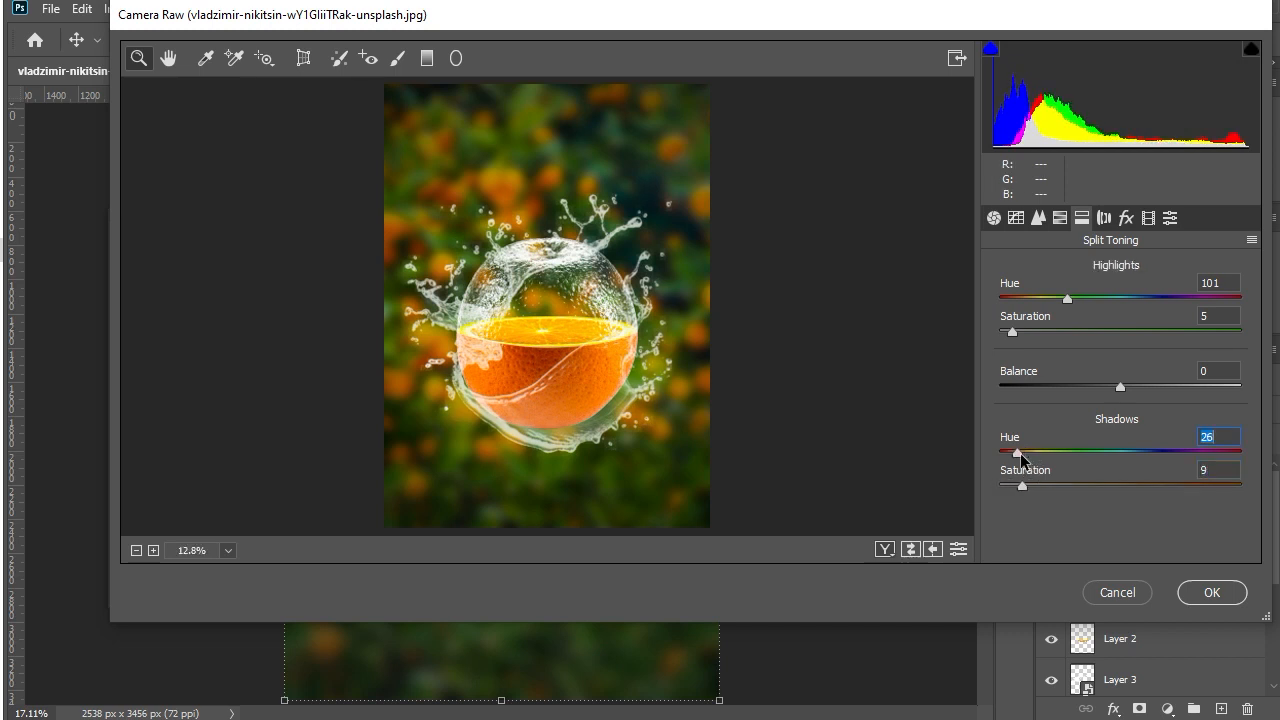
- Add a post-crop vignette with amount -13 and film grain with amount 3
{"action": "left_click", "coordinate": [1104, 219]}
{"action": "left_click", "coordinate": [1126, 218]}
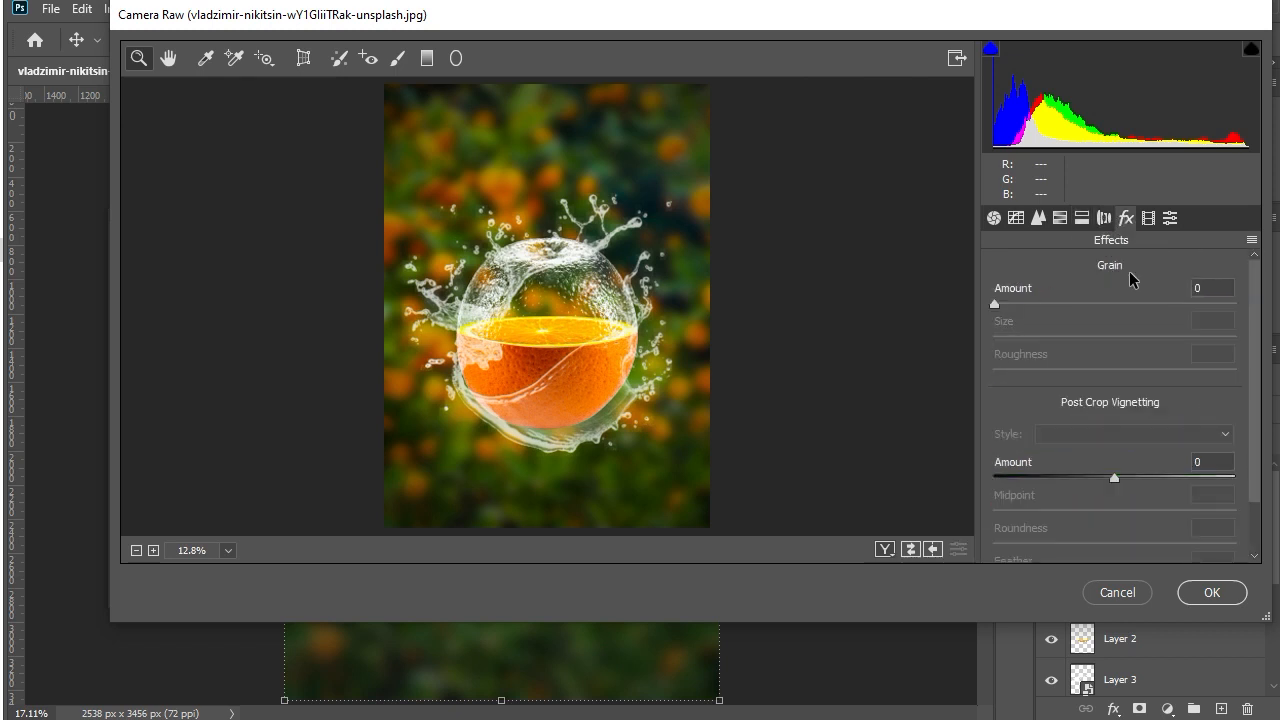
{"action": "left_click", "coordinate": [1087, 478]}
{"action": "left_click_drag", "start_coordinate": [1087, 478], "coordinate": [1097, 478]}
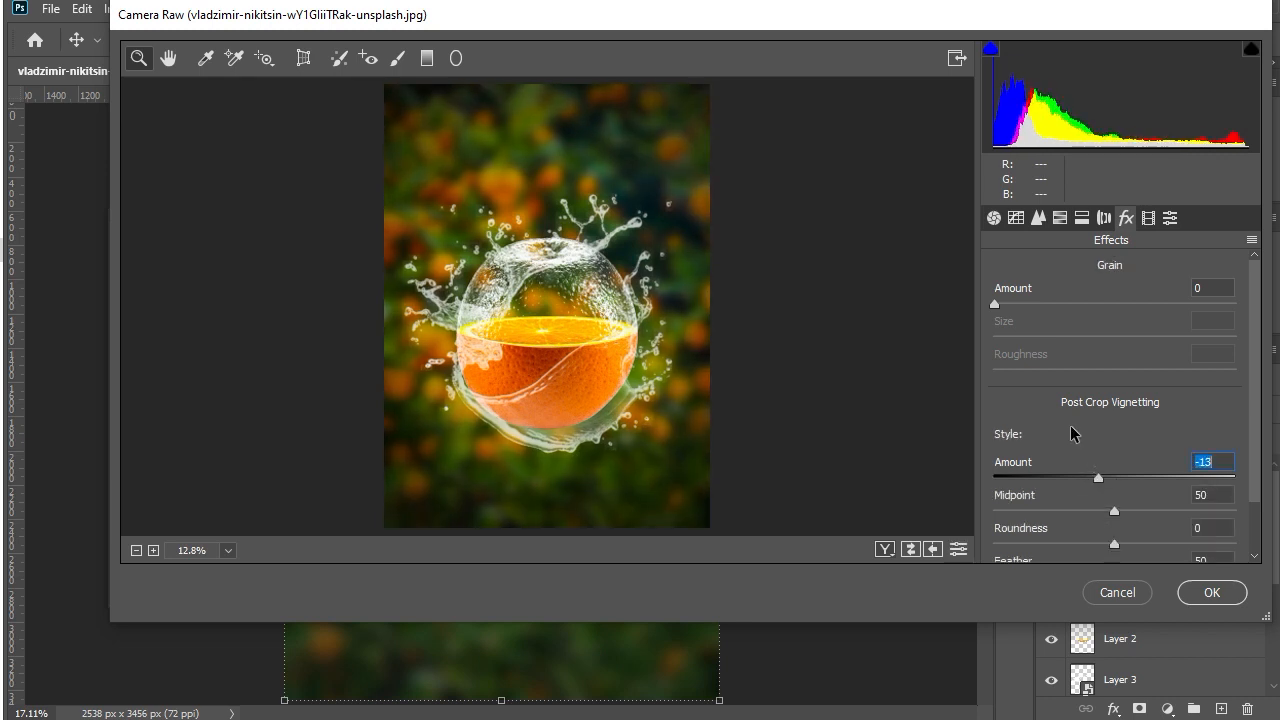
{"action": "left_click_drag", "start_coordinate": [995, 301], "coordinate": [1000, 299]}
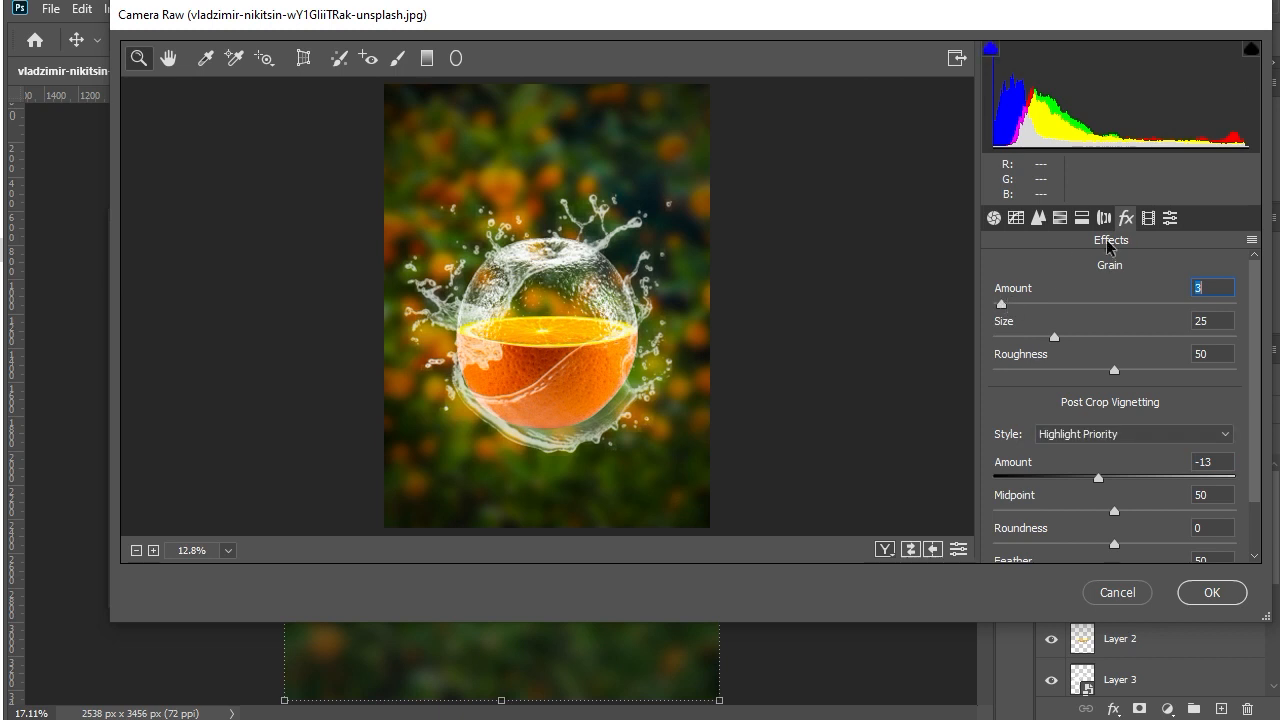
- Calibrate the green primary to hue +5 and saturation +8, apply the Camera Raw filter and deselect the layer
{"action": "left_click", "coordinate": [1148, 218]}
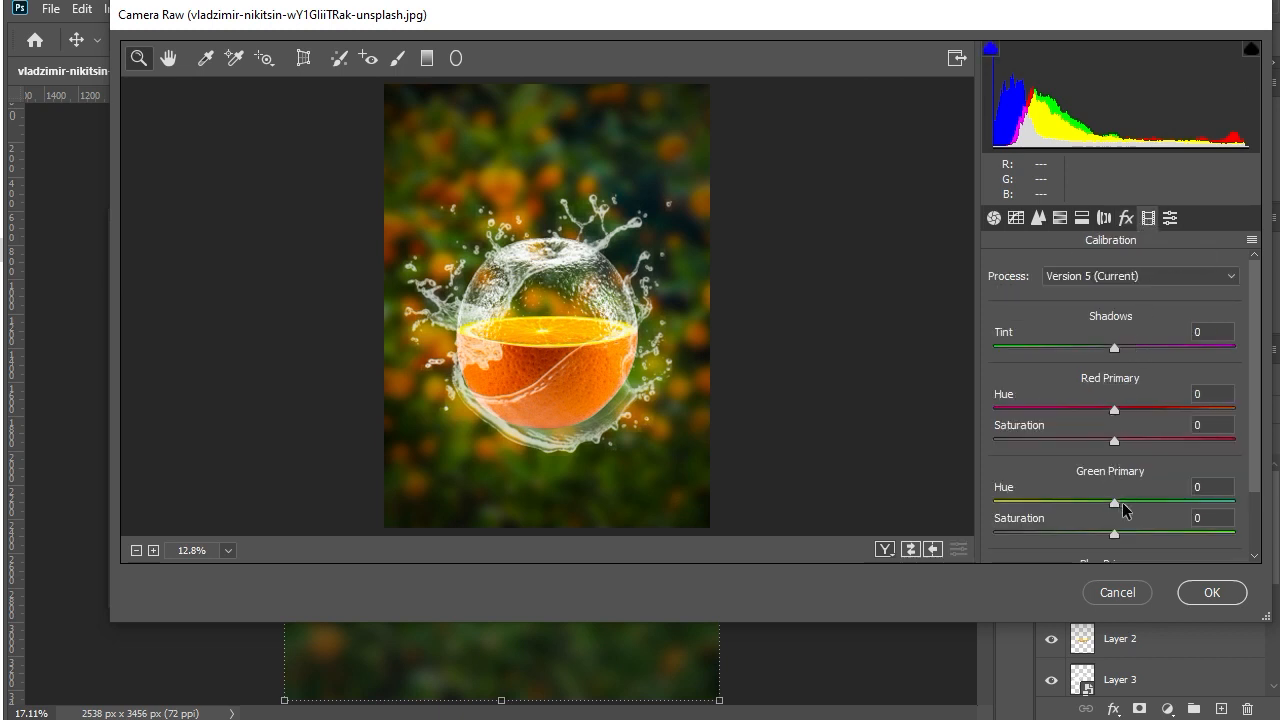
{"action": "left_click_drag", "start_coordinate": [1126, 510], "coordinate": [1128, 540]}
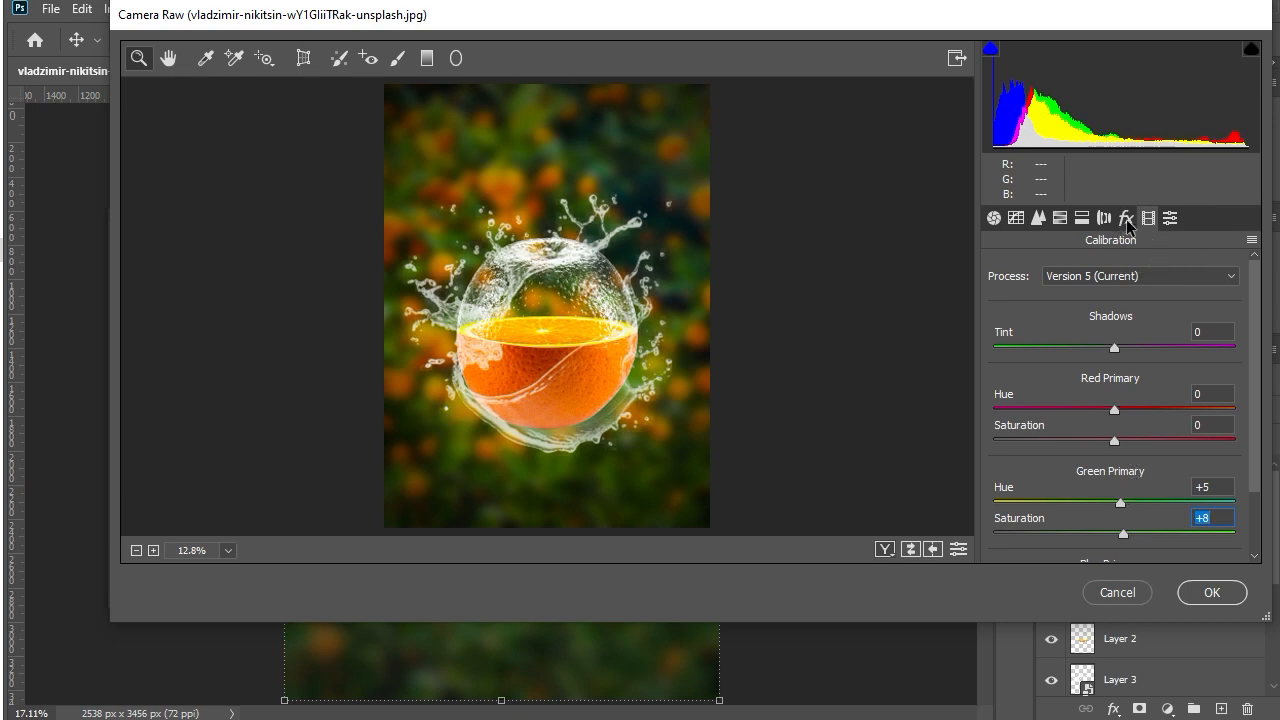
{"action": "left_click", "coordinate": [1208, 592]}
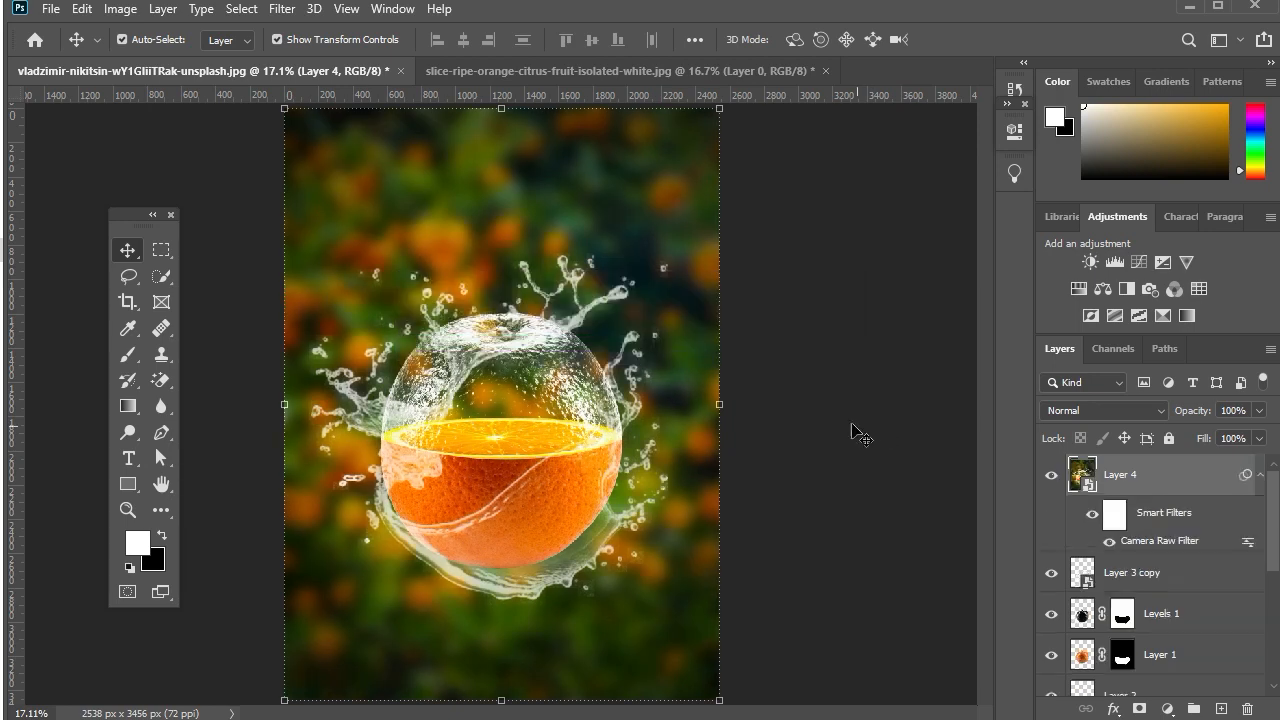
{"action": "left_click", "coordinate": [793, 359]}
{"action": "scroll", "coordinate": [594, 297], "scroll_direction": "down", "scroll_amount": 1}
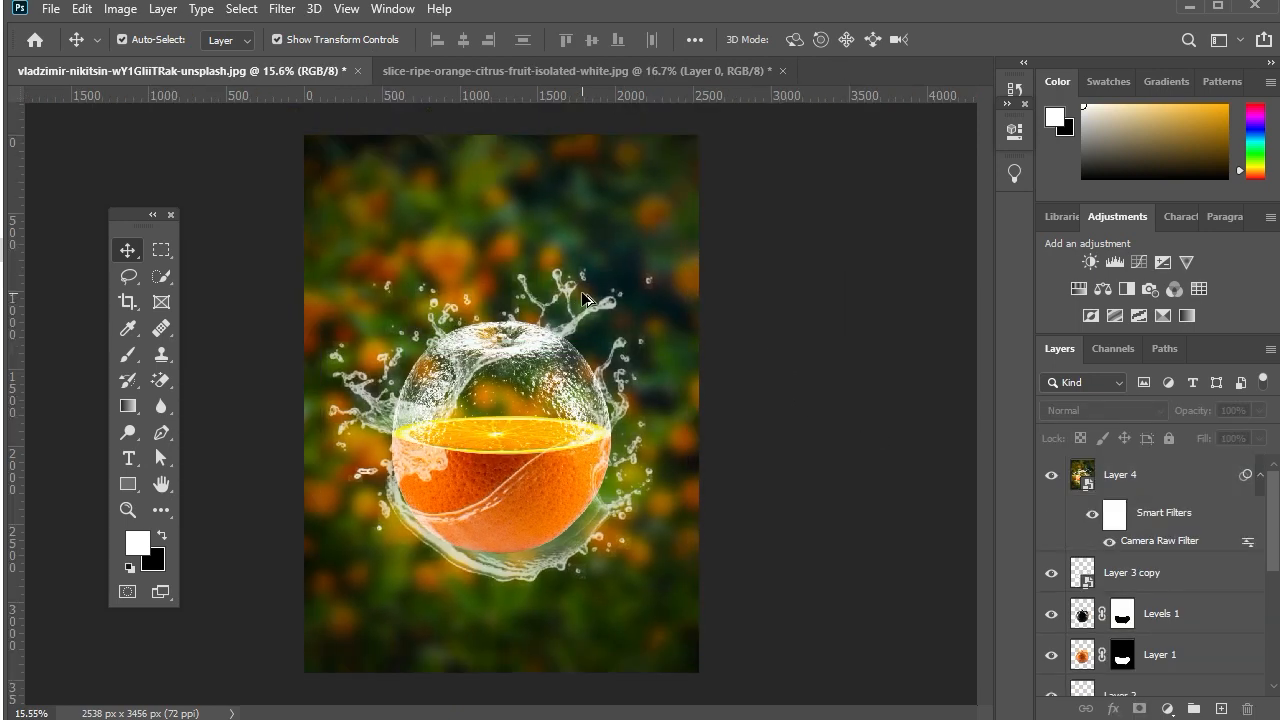